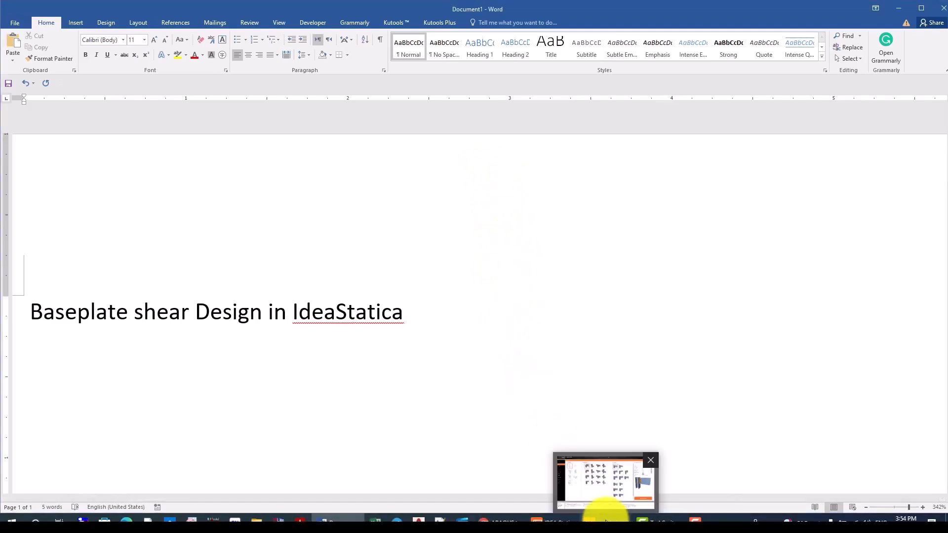
Step: Switch to IDEA StatiCa Connection and create an I-column base plate project with the shear connection design, named Shear-Connection
left_click(608, 506)
left_click(153, 138)
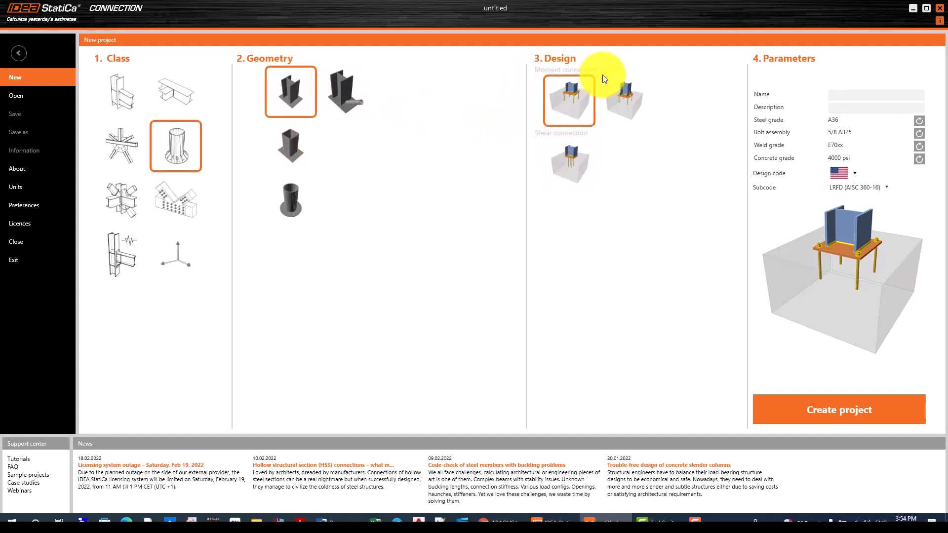
left_click(576, 166)
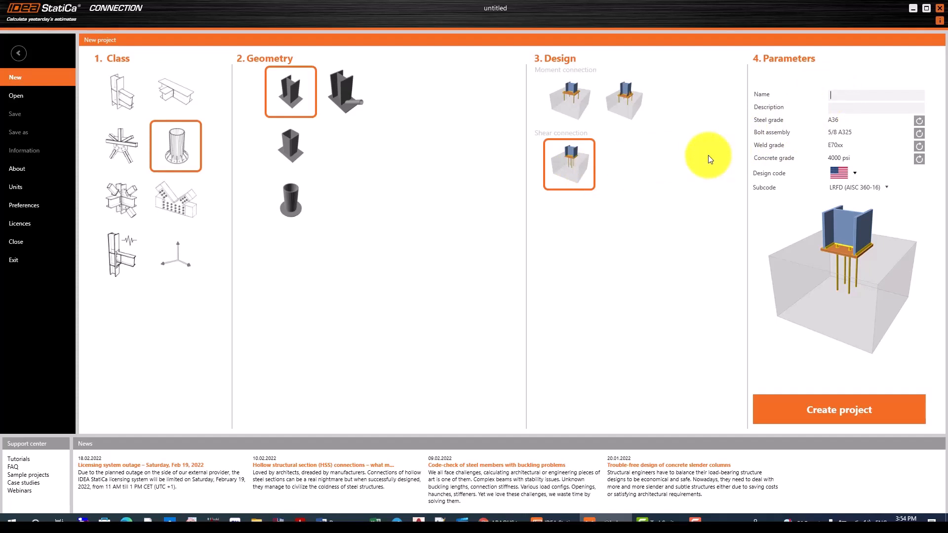
type("Shear-Connection")
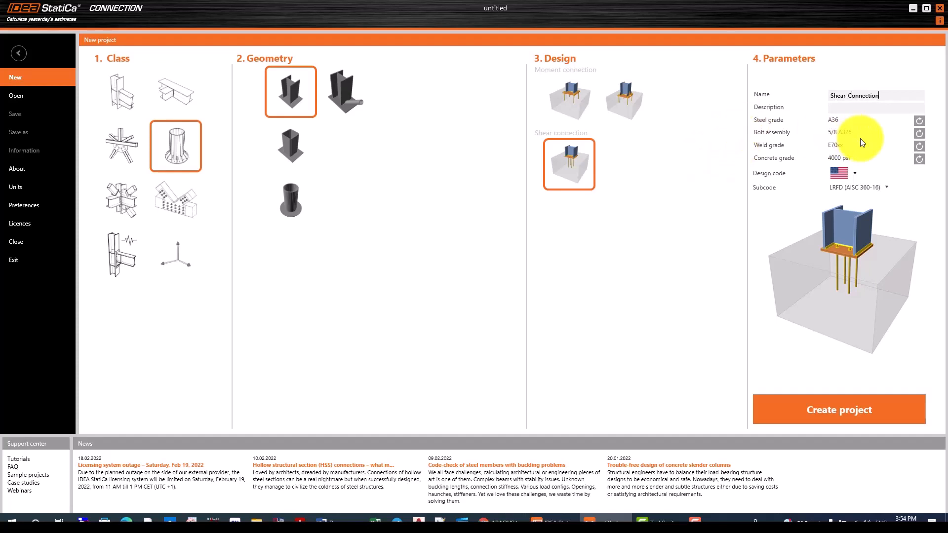
left_click(862, 107)
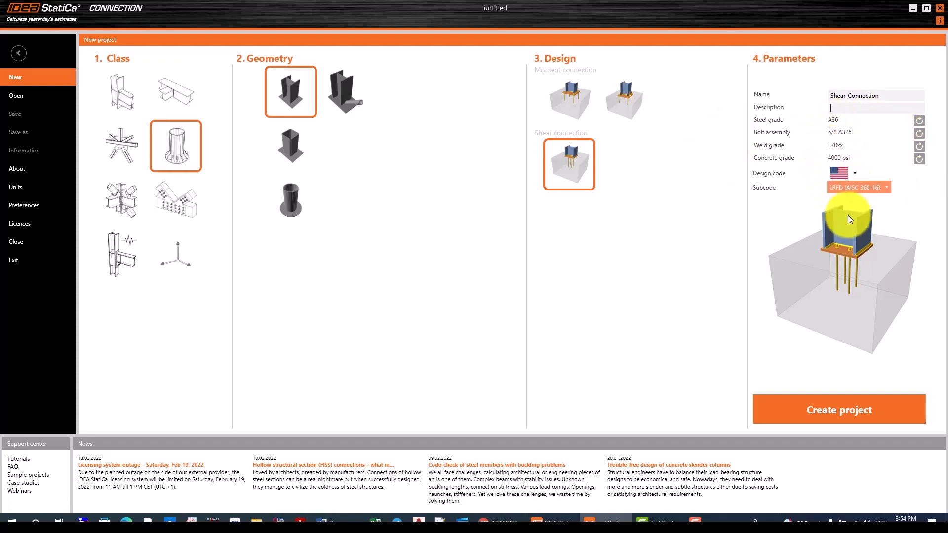
left_click(834, 409)
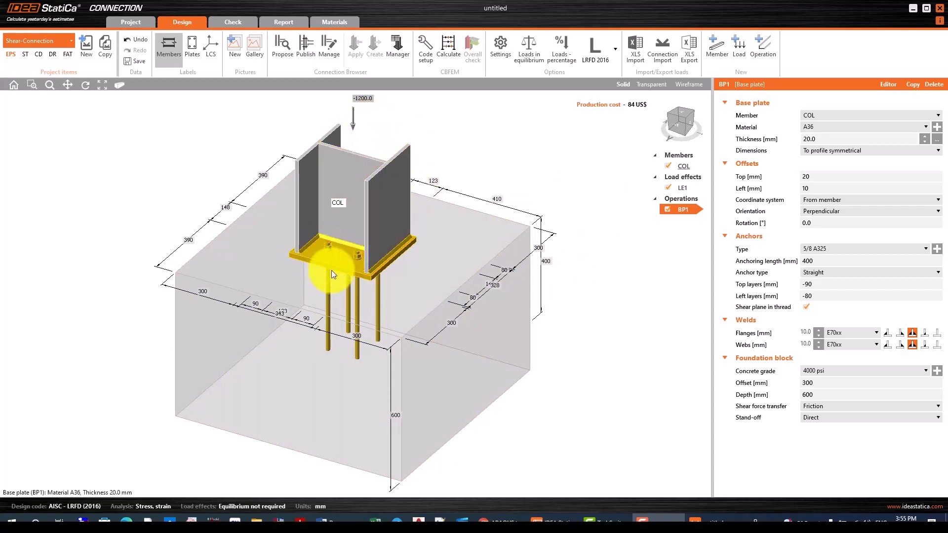
Step: Open the column's axial force N in load effect LE1 and look over the base plate and anchors
left_click(683, 188)
left_click(787, 132)
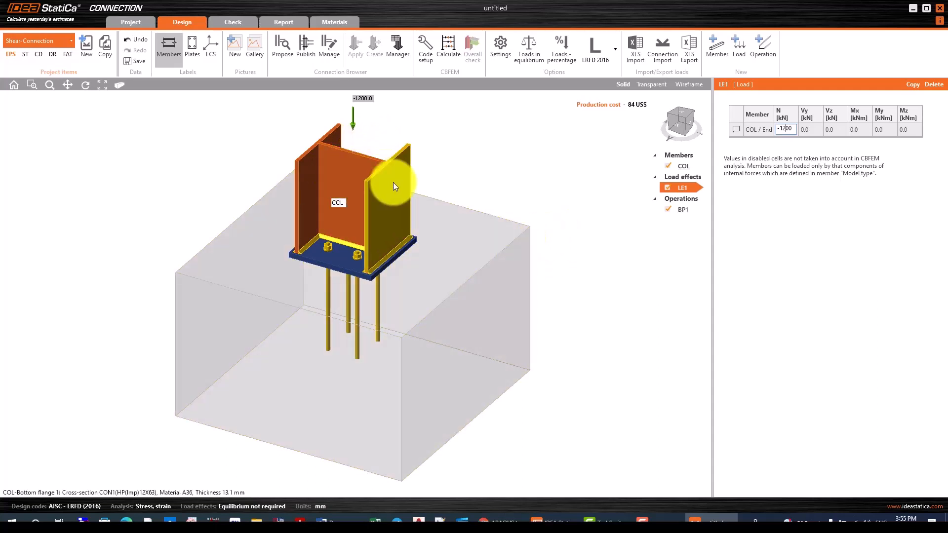
scroll(332, 245, "up", 3)
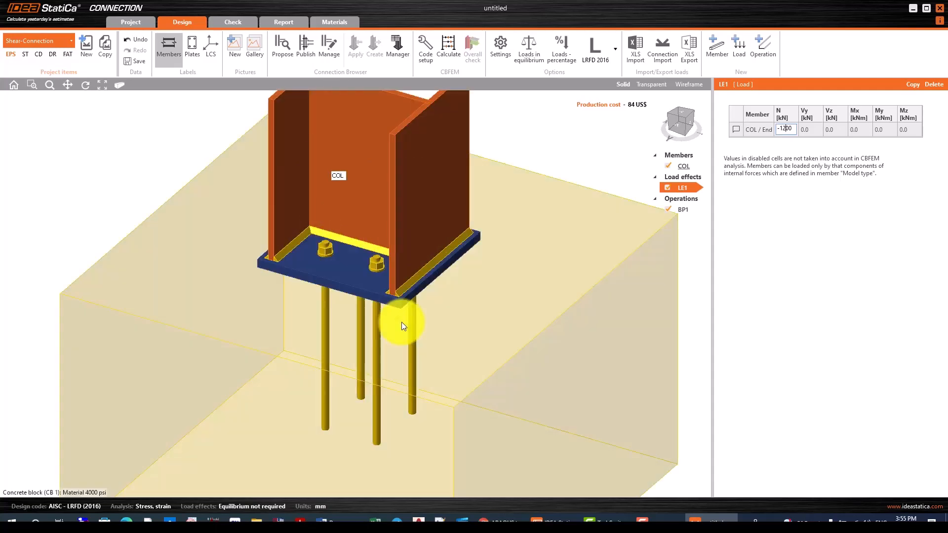
scroll(447, 259, "down", 2)
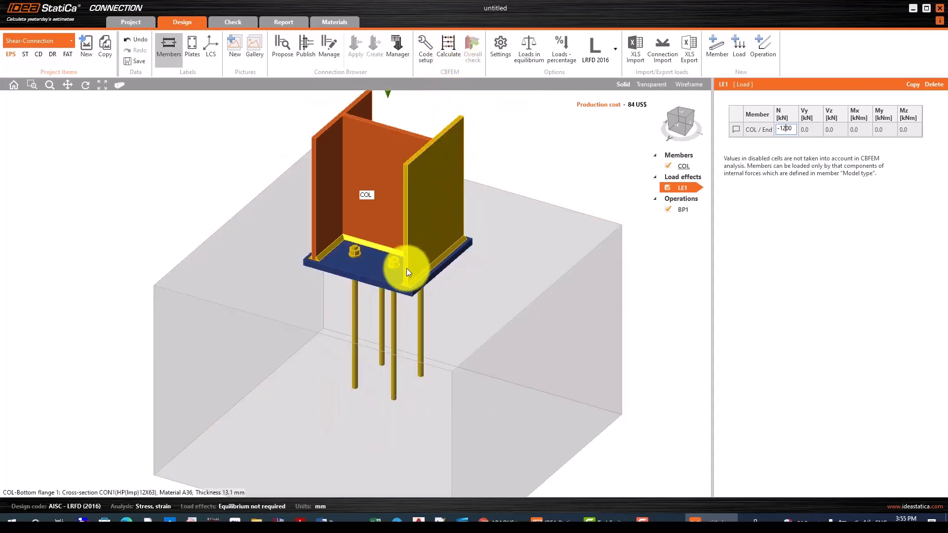
left_click(358, 257)
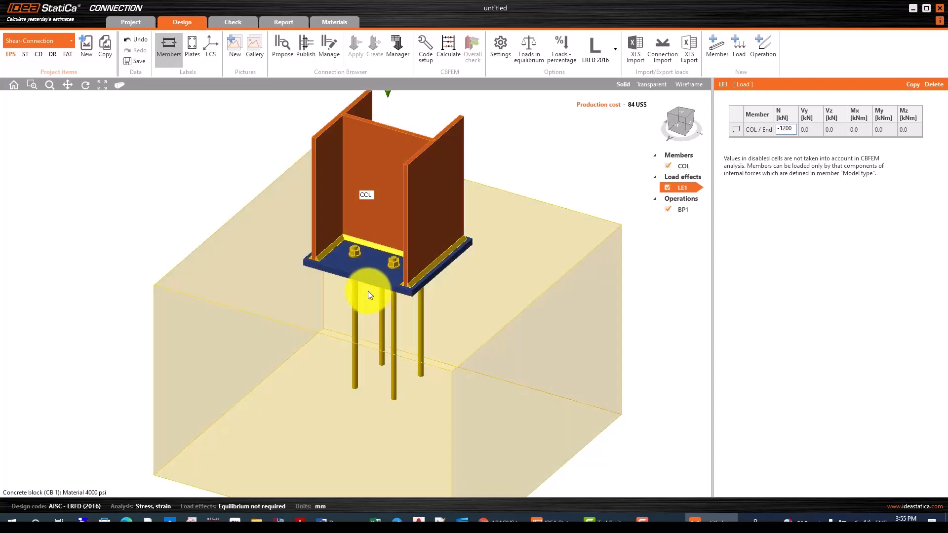
Step: Set both the flange and web weld sizes of base plate BP1 to 12 mm
left_click(428, 270)
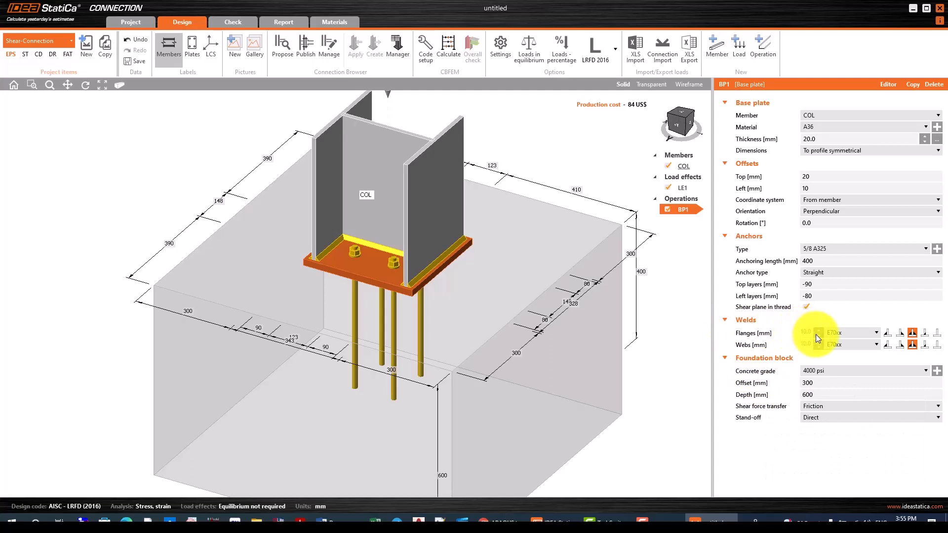
left_click(819, 331)
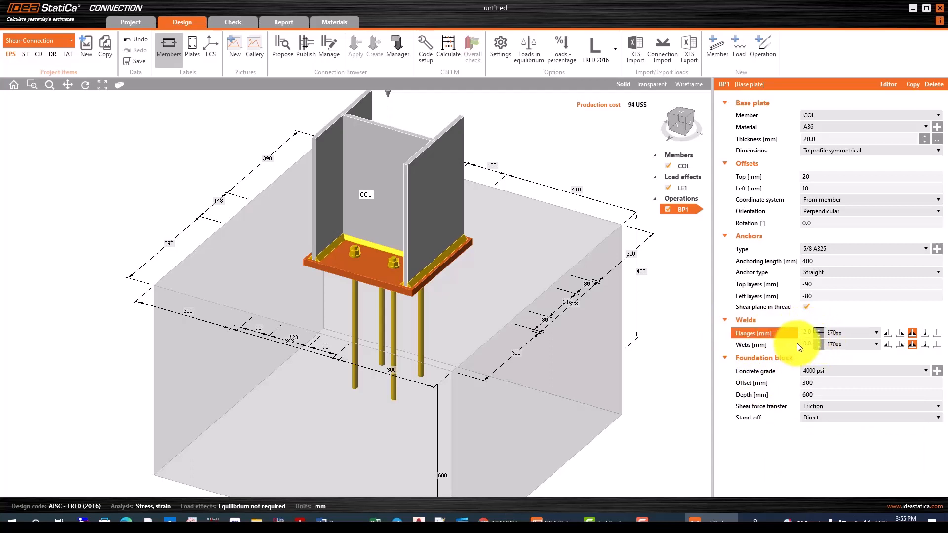
double_click(819, 342)
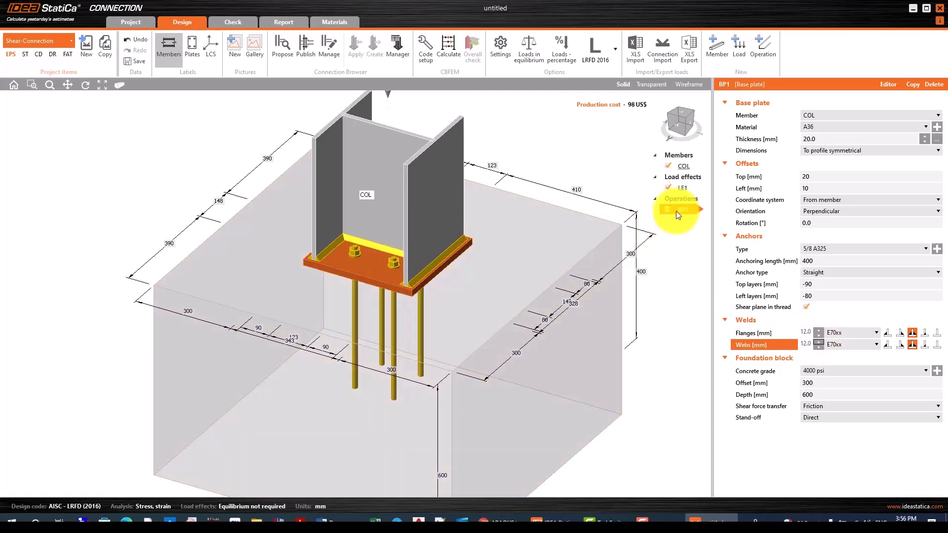
Step: Set the column's axial force N in load effect LE1 to -3000 kN
left_click(681, 189)
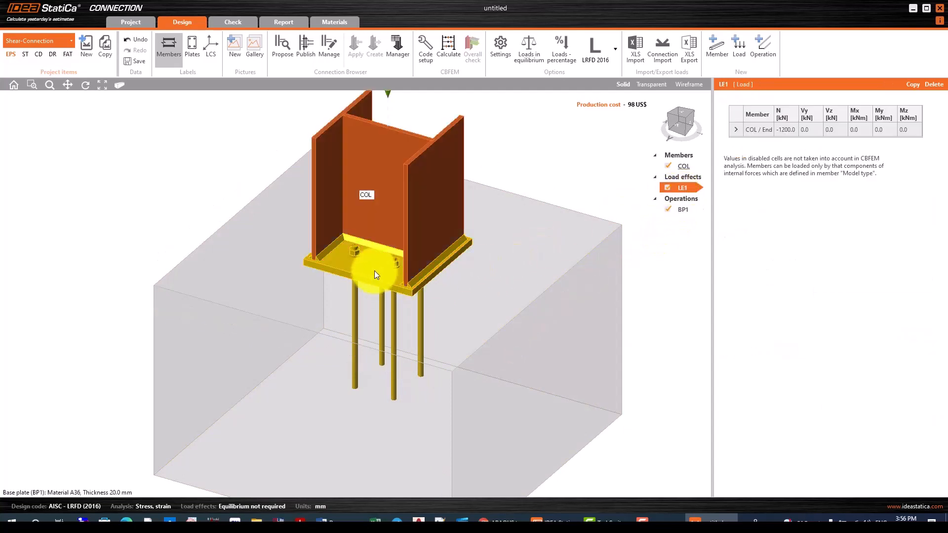
scroll(368, 324, "down", 3)
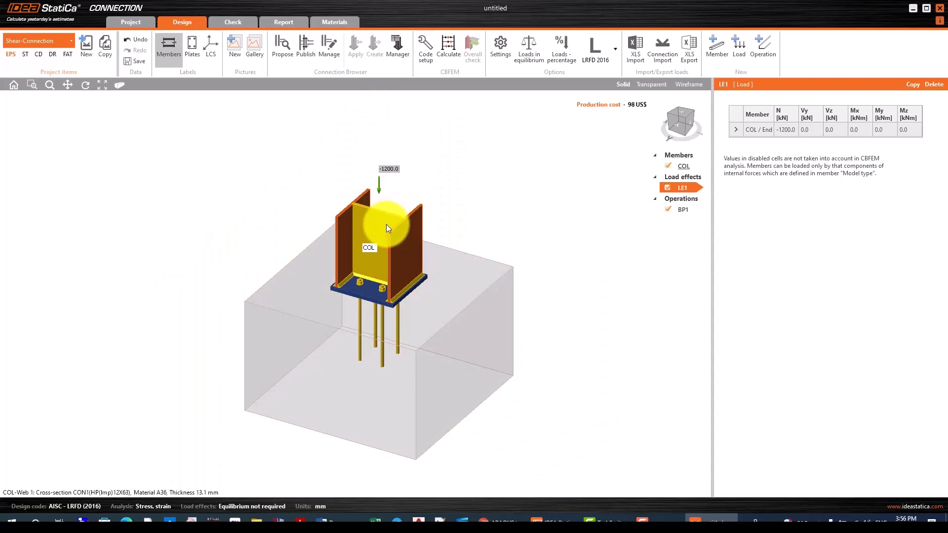
scroll(386, 222, "up", 2)
left_click(784, 130)
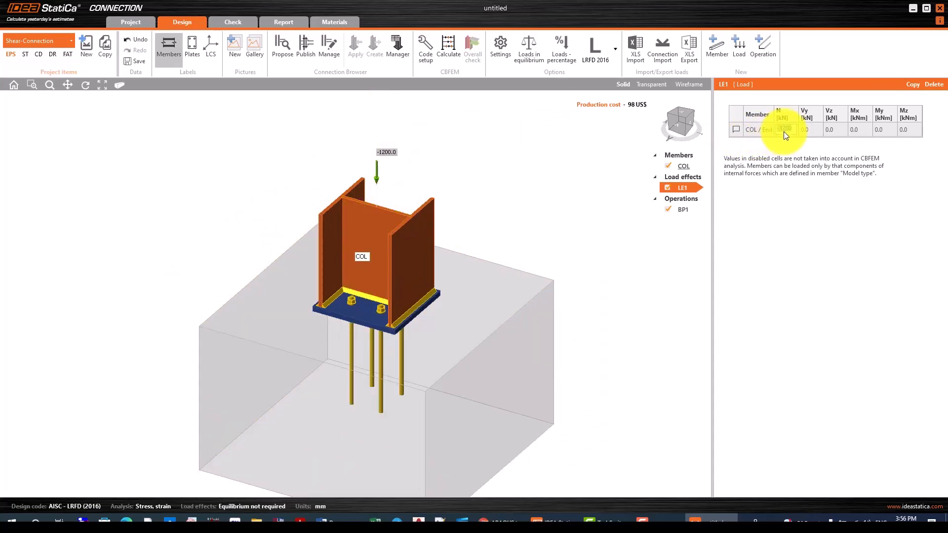
left_click(786, 130)
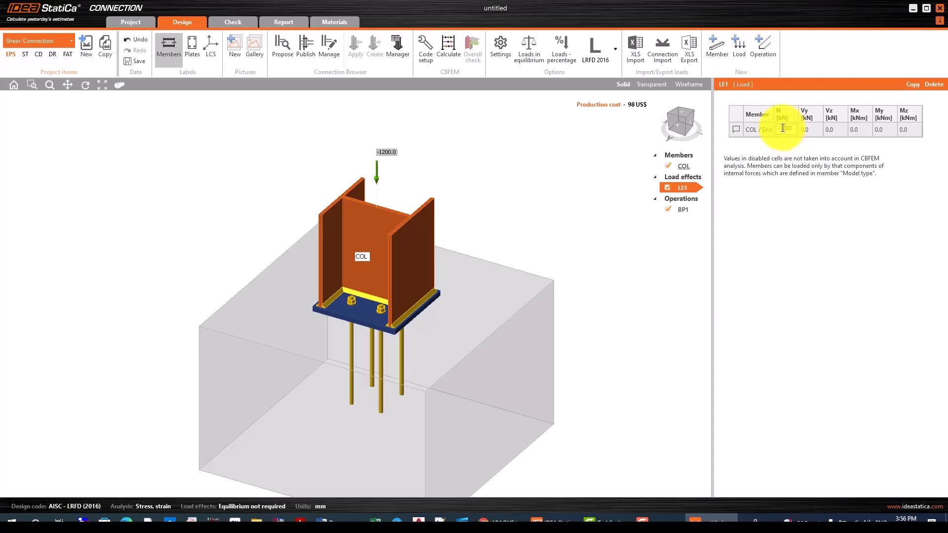
left_click_drag(781, 128, 786, 128)
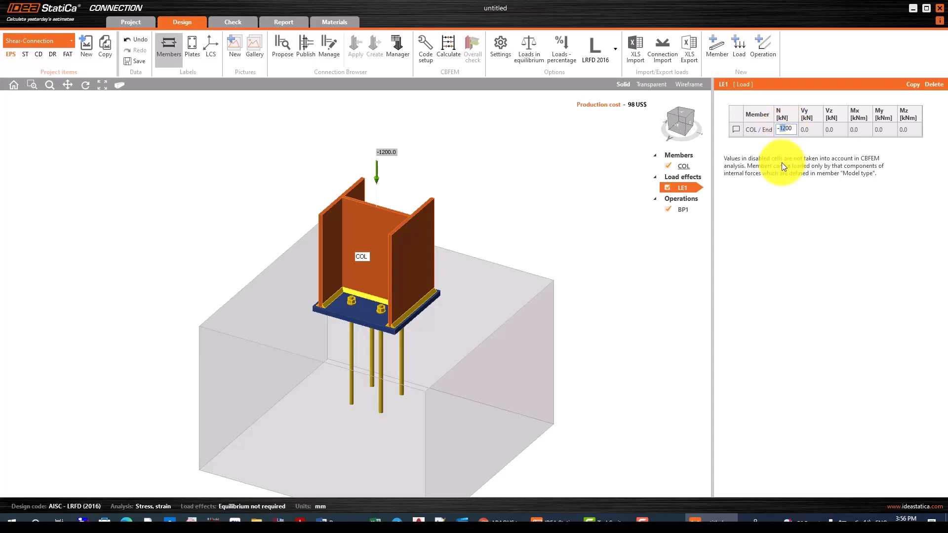
type("3000")
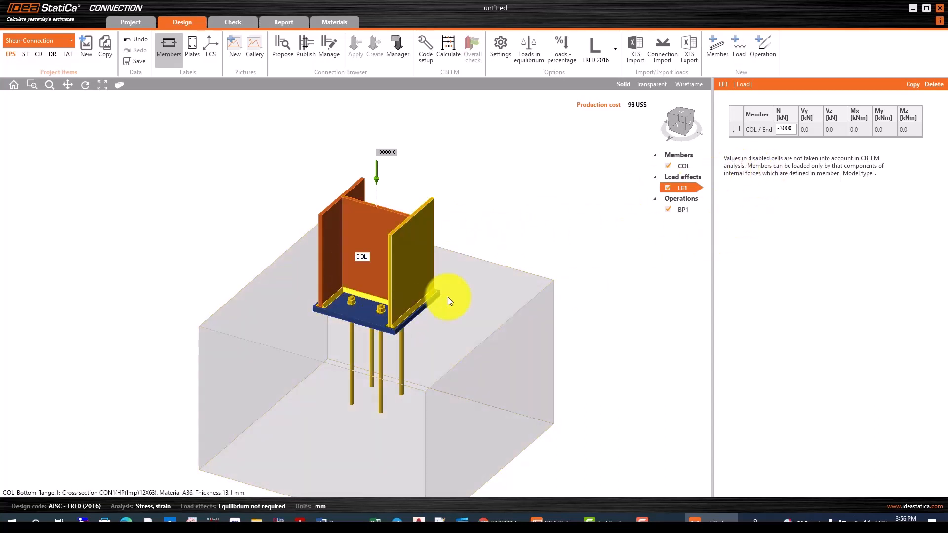
Step: Set the column's shear forces Vy and Vz to 35 kN each and the moment Mx to 15 kNm in LE1
left_click(814, 129)
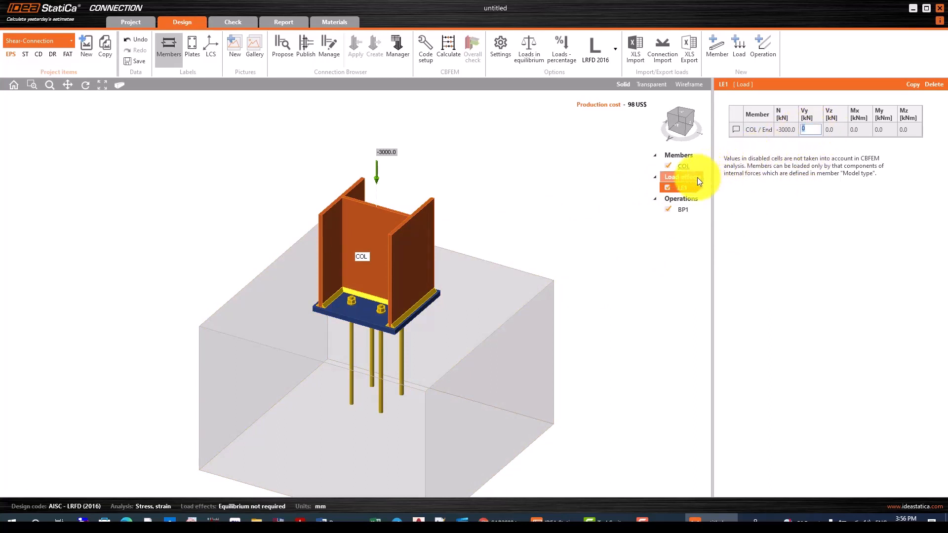
type("35")
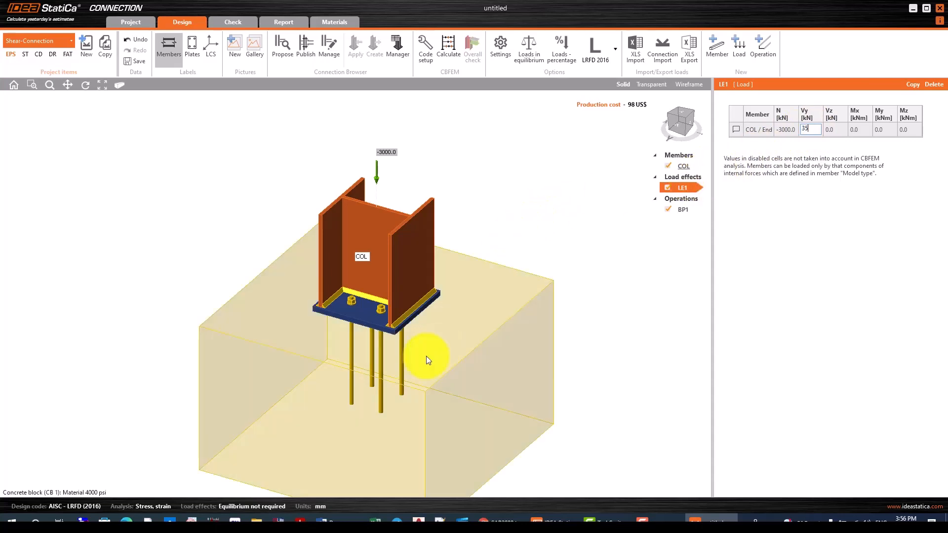
left_click(835, 129)
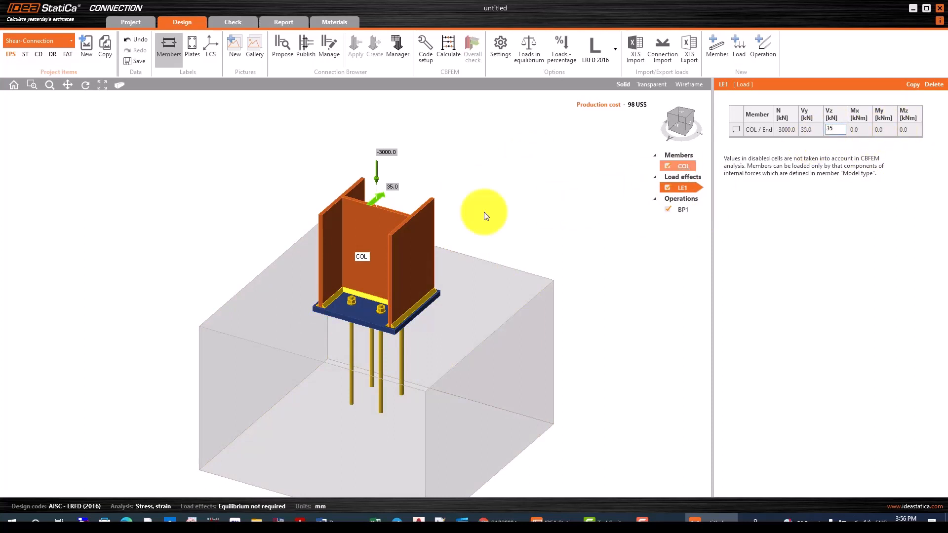
left_click(863, 129)
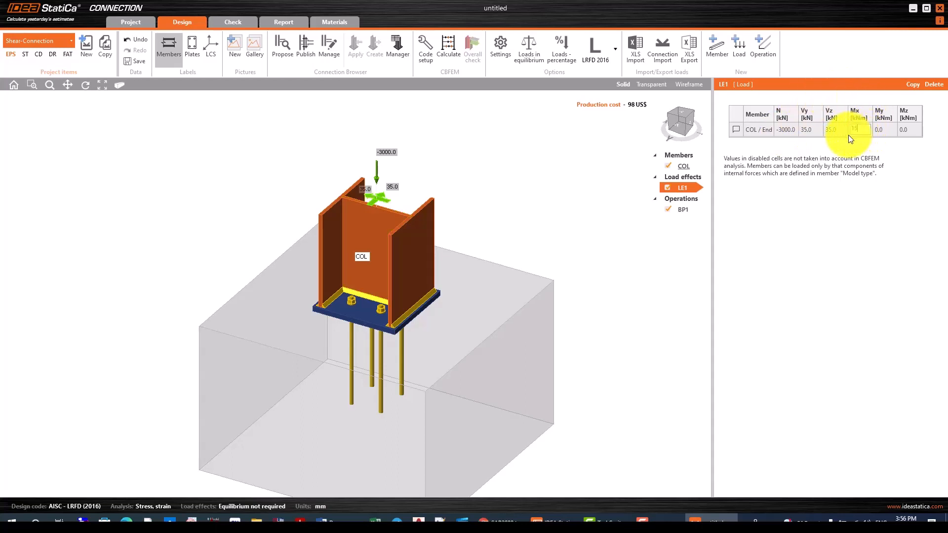
left_click(882, 130)
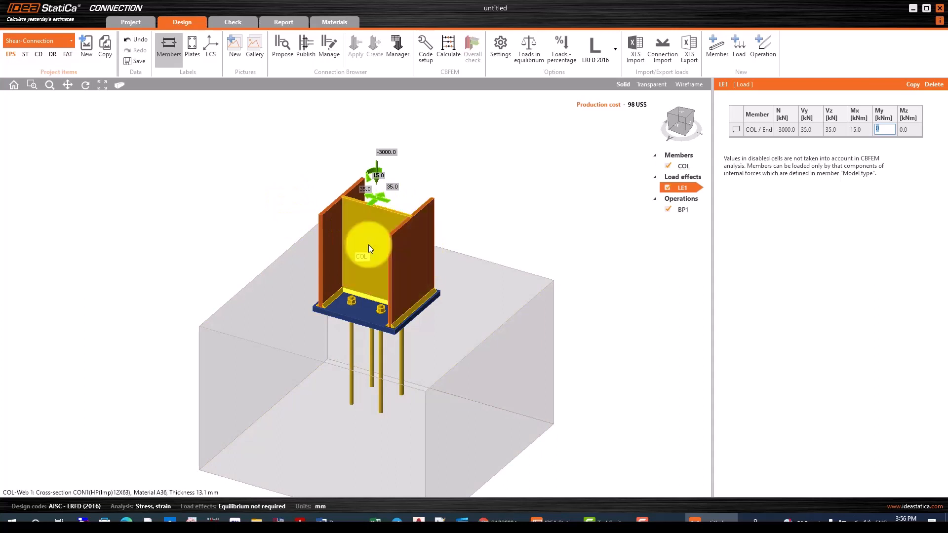
Step: Calculate the connection and examine the overall check of the column, base plate, welds and concrete block
left_click(450, 47)
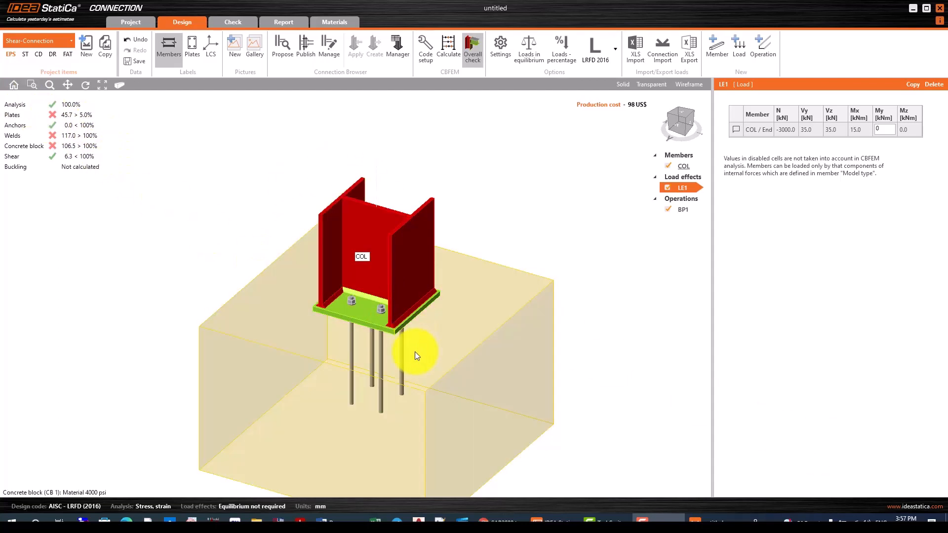
scroll(406, 336, "up", 2)
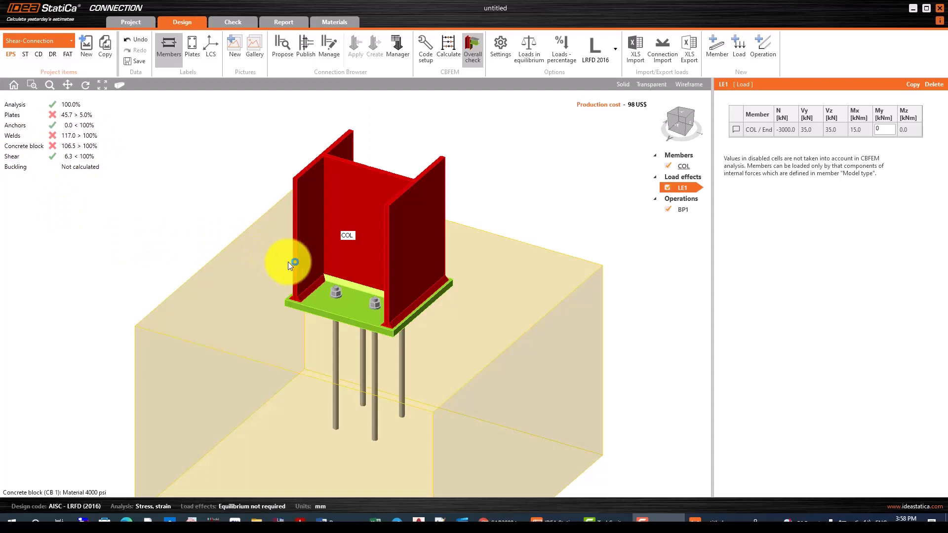
left_click(289, 261)
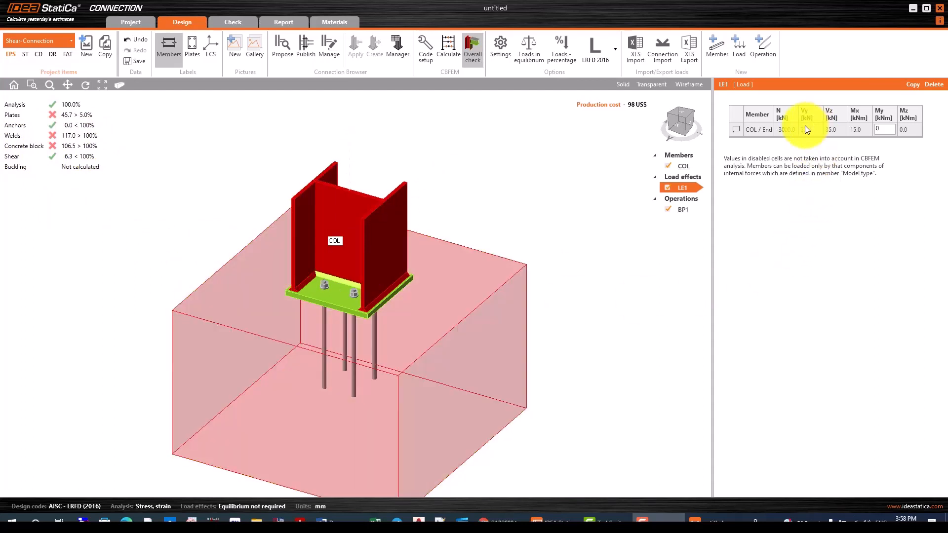
scroll(369, 299, "up", 3)
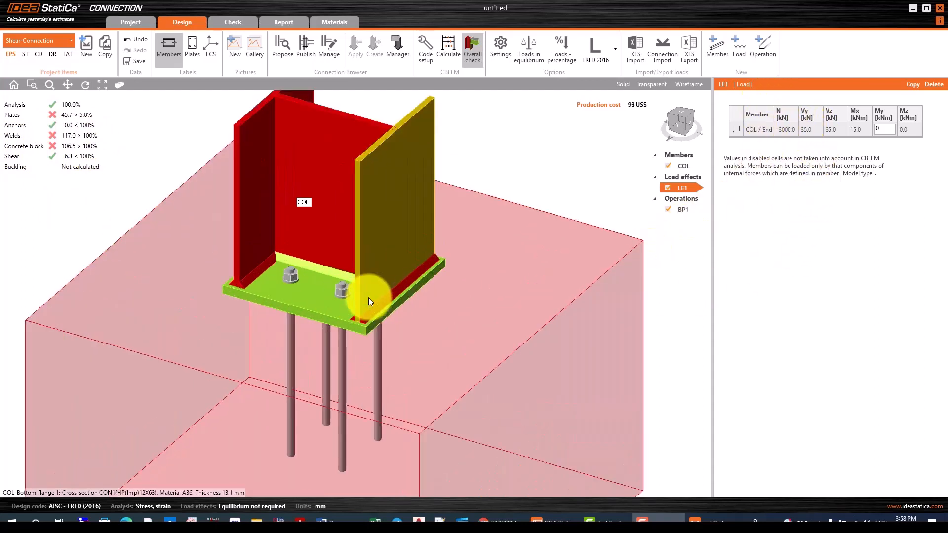
scroll(399, 294, "down", 2)
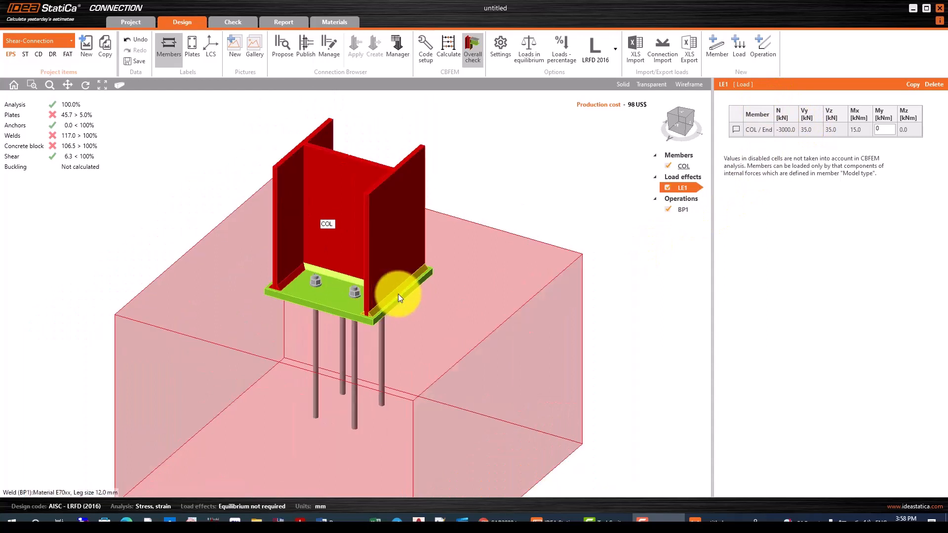
Step: Change the column's cross-section shape to HP(Imp)12X74 from the rolled section database
left_click(386, 180)
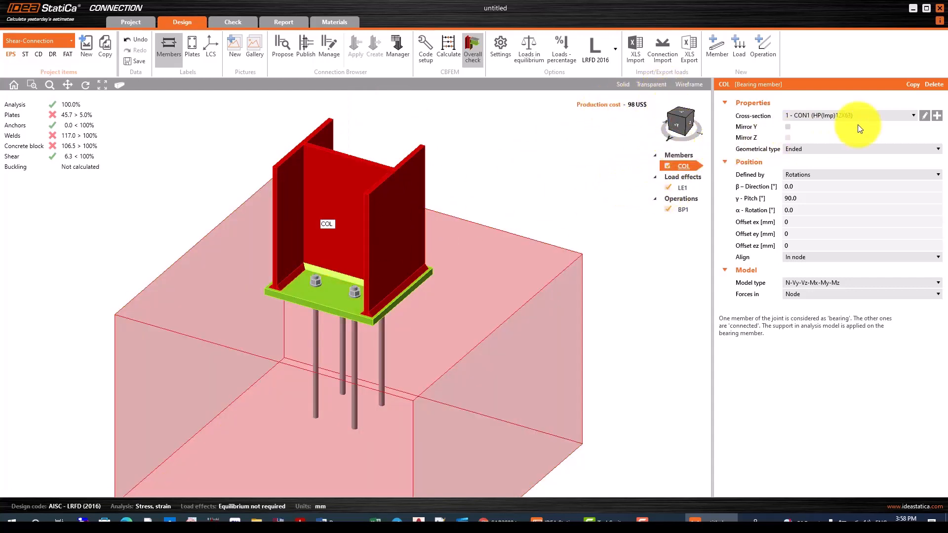
left_click(925, 116)
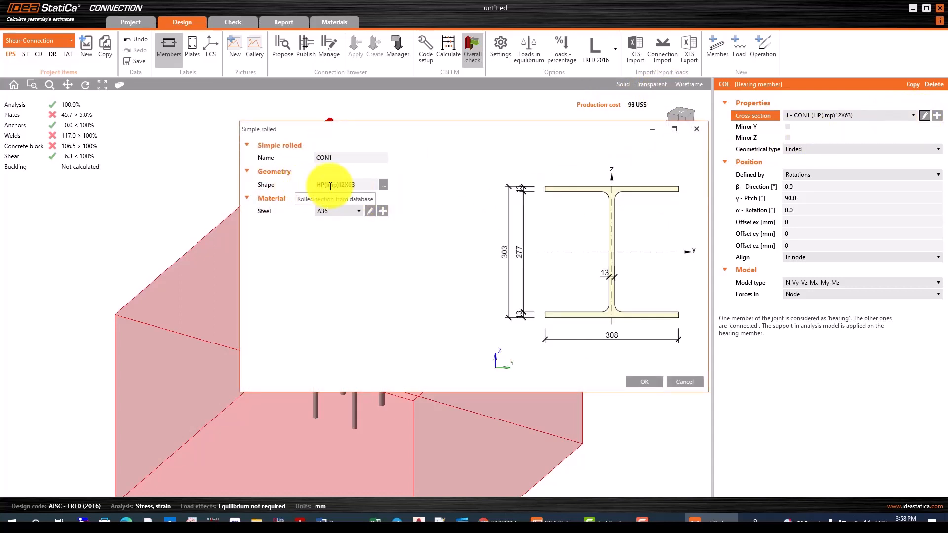
left_click(383, 186)
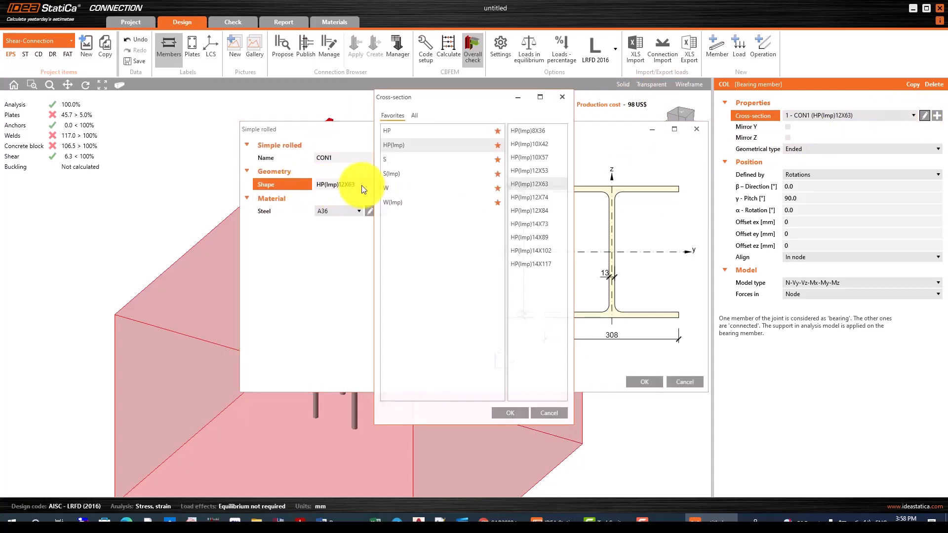
left_click_drag(454, 98, 306, 114)
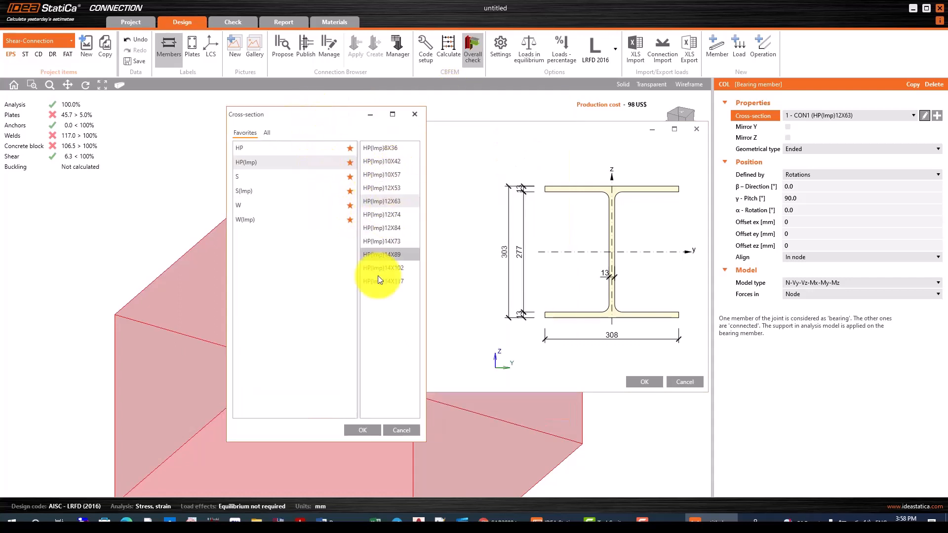
left_click(386, 218)
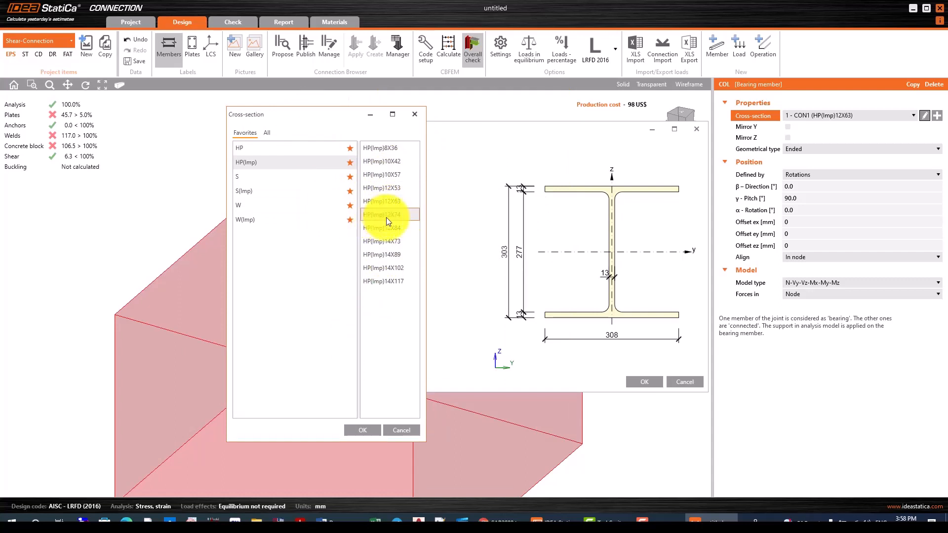
left_click(360, 430)
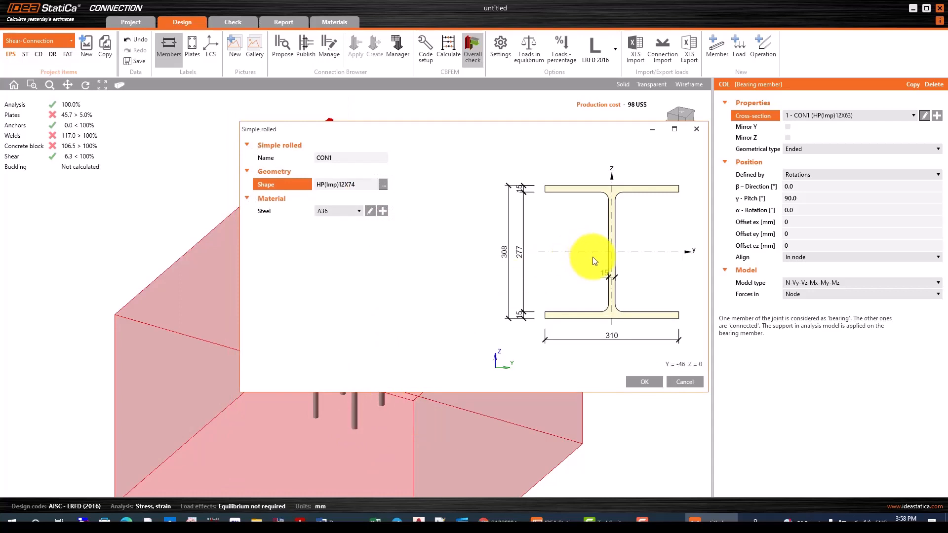
left_click(645, 380)
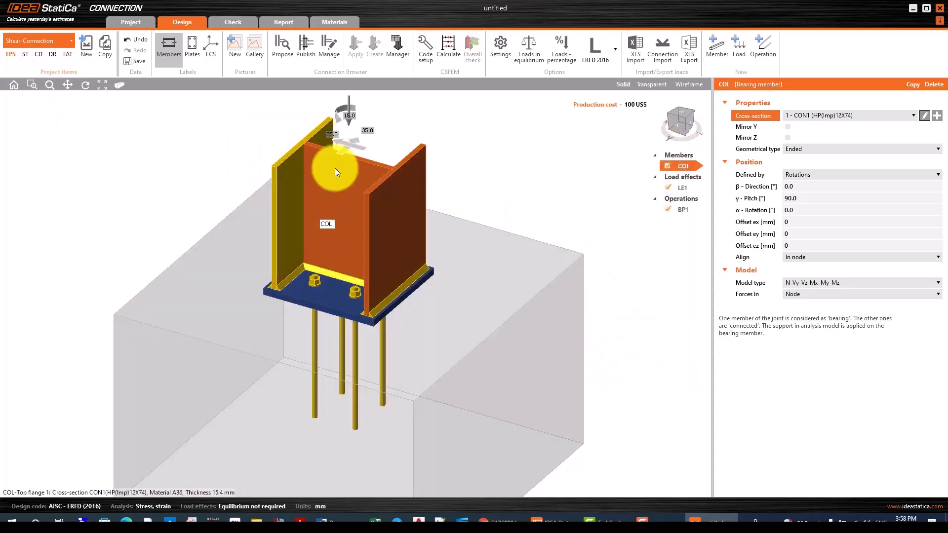
Step: Select base plate BP1 and set the foundation block's offset to 400 mm
scroll(412, 260, "up", 3)
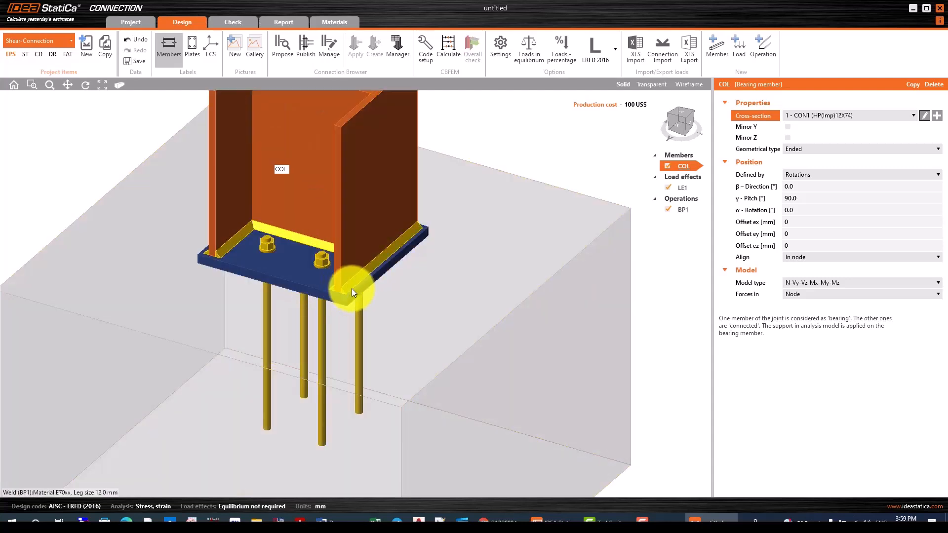
left_click(328, 286)
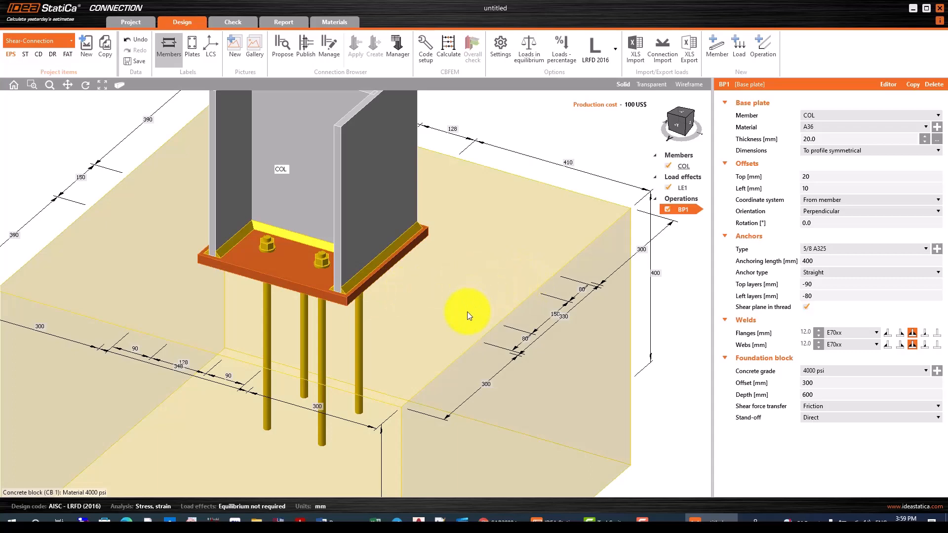
scroll(468, 309, "down", 3)
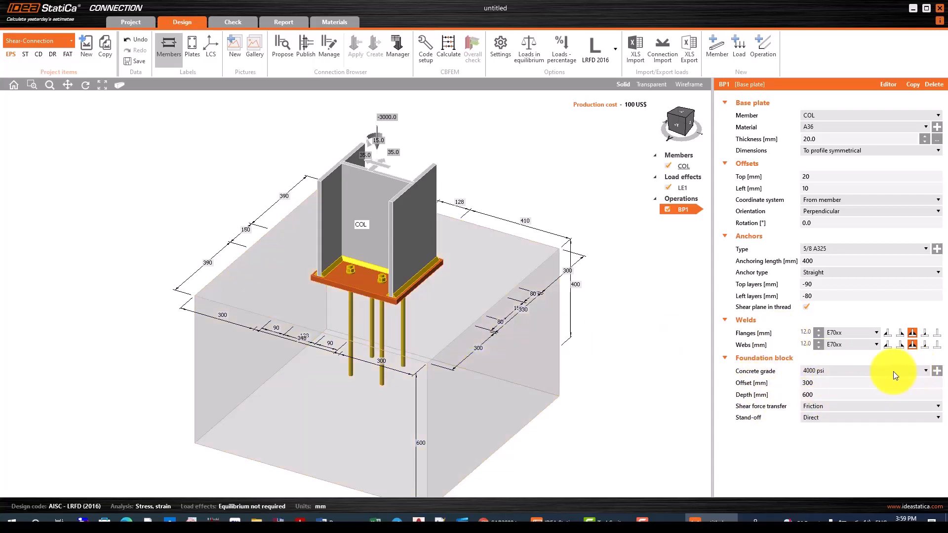
left_click(815, 384)
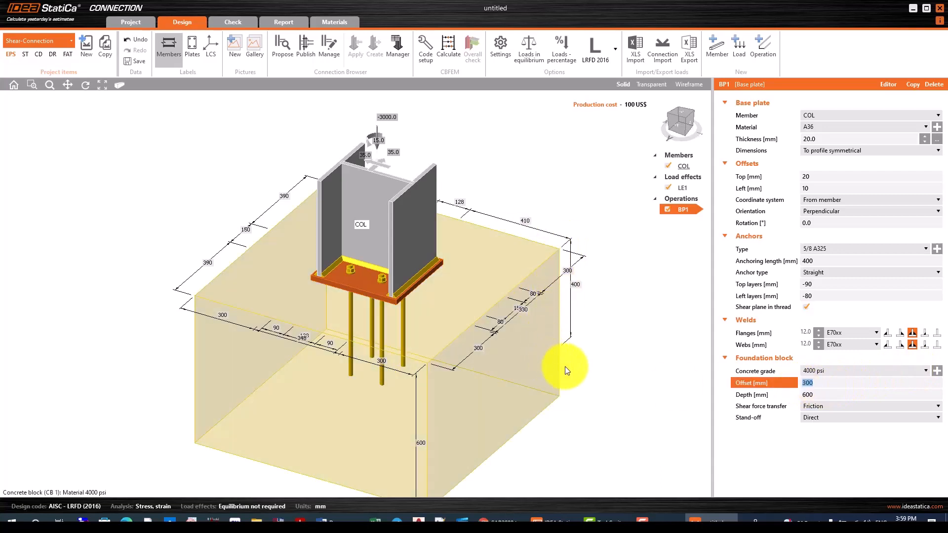
type("400")
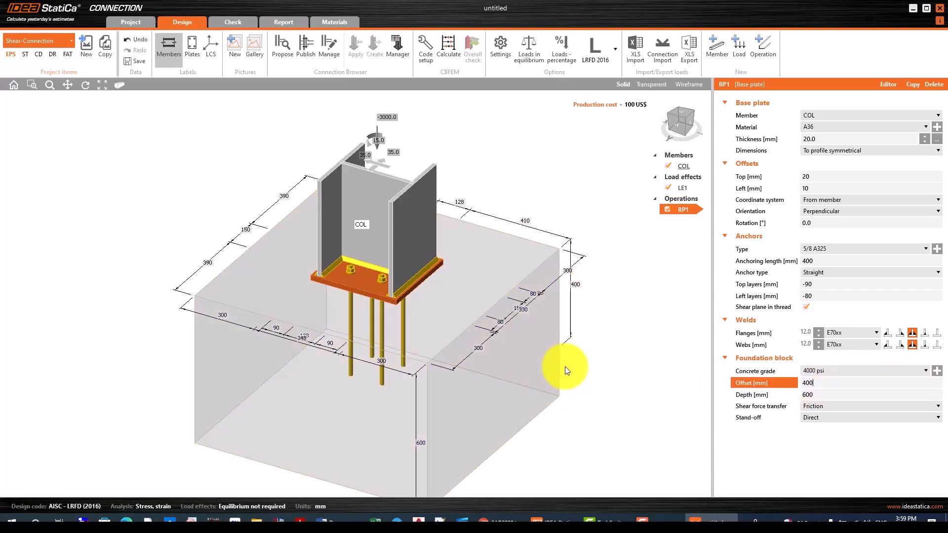
left_click(826, 395)
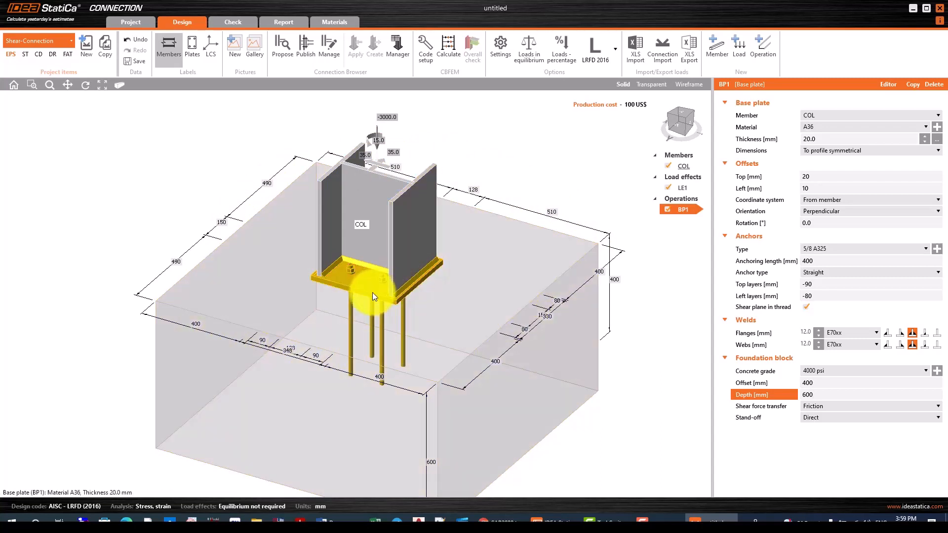
Step: Set the base plate's flange and web weld sizes to 14 mm each
scroll(373, 295, "up", 2)
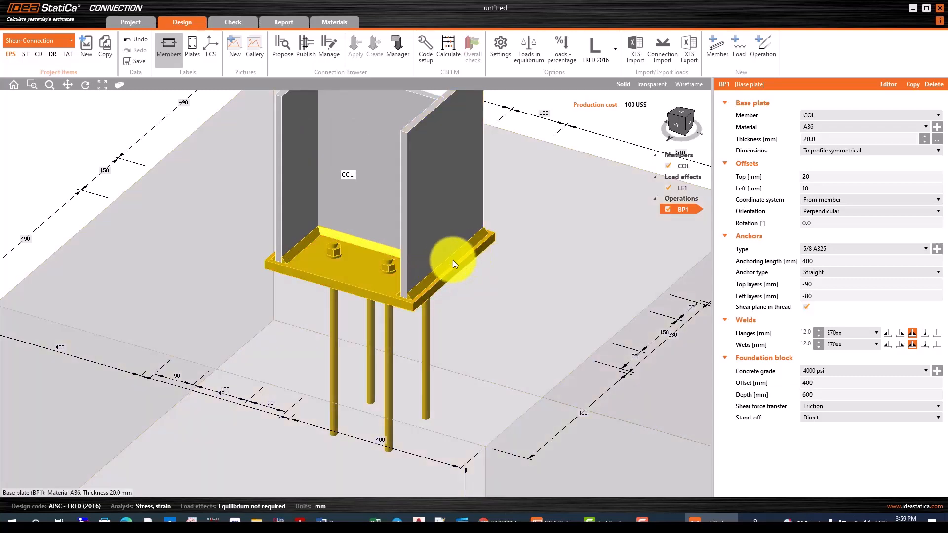
left_click(818, 331)
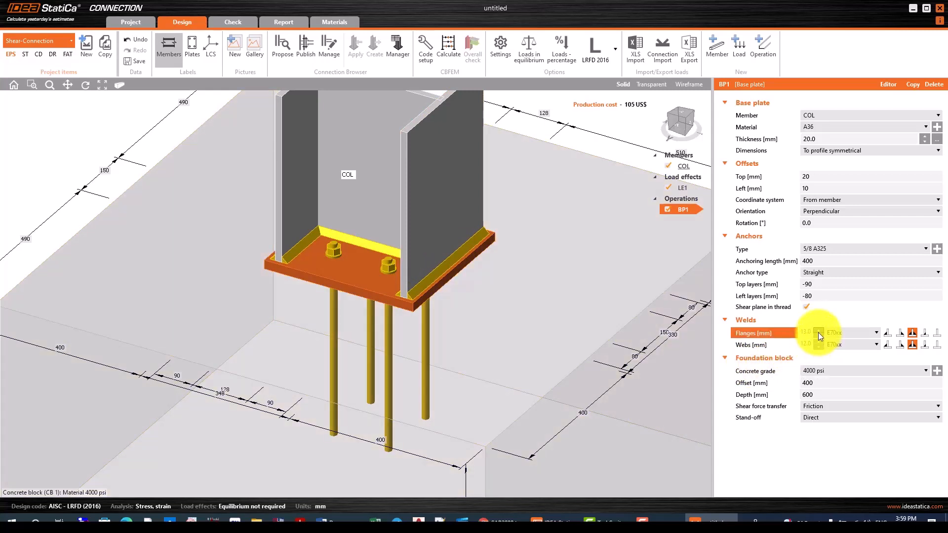
left_click(819, 332)
left_click(819, 340)
left_click(819, 341)
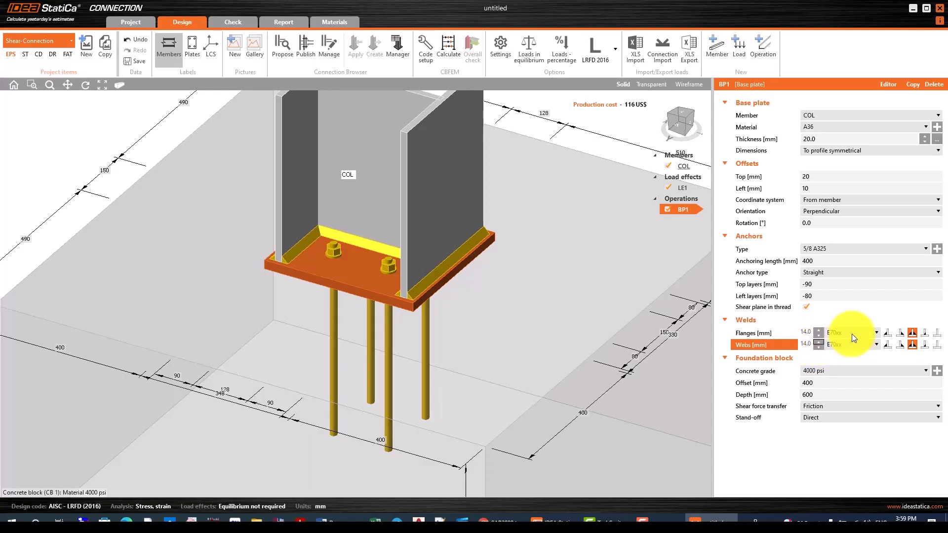
Step: Change the electrode of both the flange and web welds on the base plate to E80xx
left_click(852, 334)
left_click(843, 362)
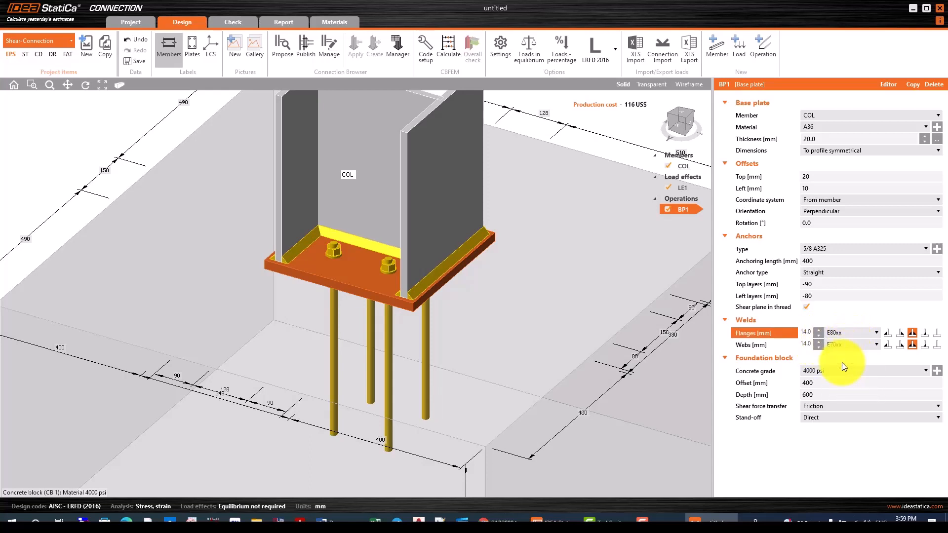
left_click(849, 346)
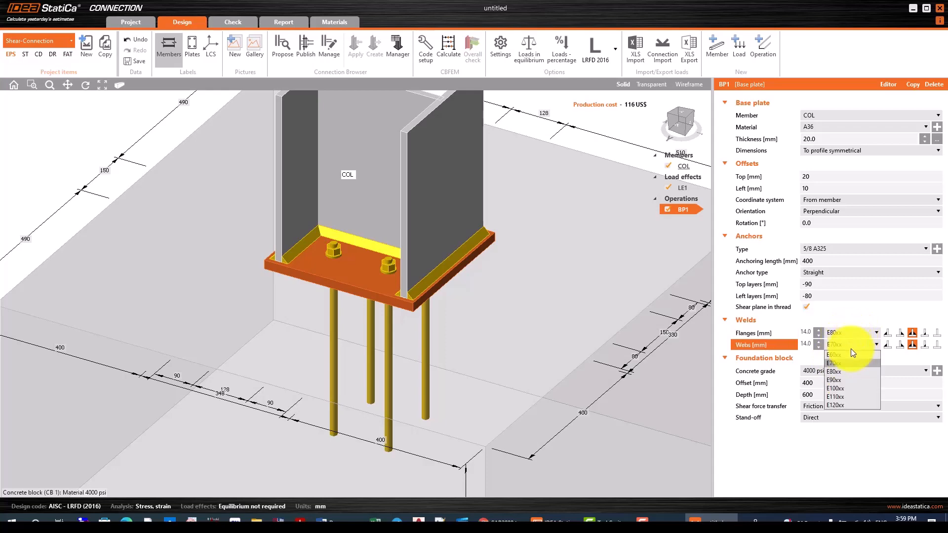
left_click(842, 373)
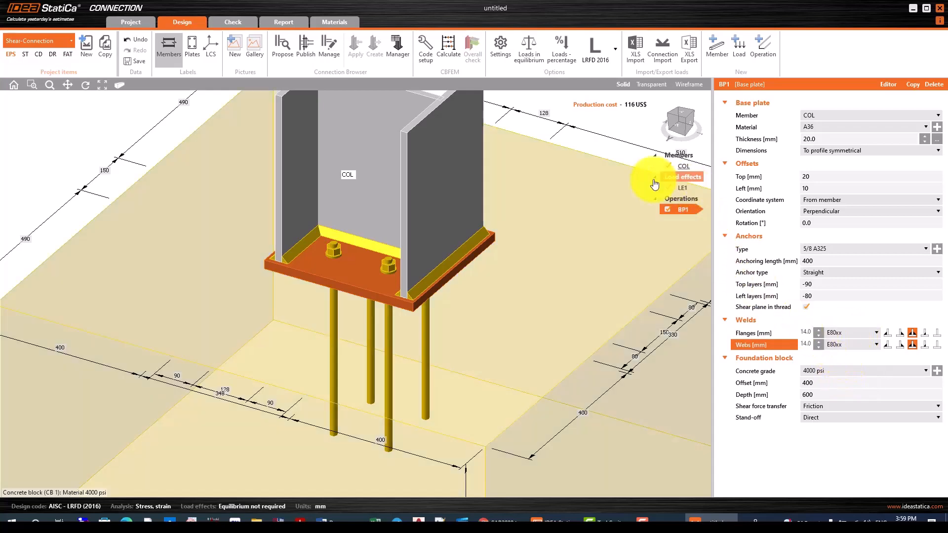
Step: Calculate the connection and examine the overall check of the column, welds and concrete block
scroll(434, 331, "down", 3)
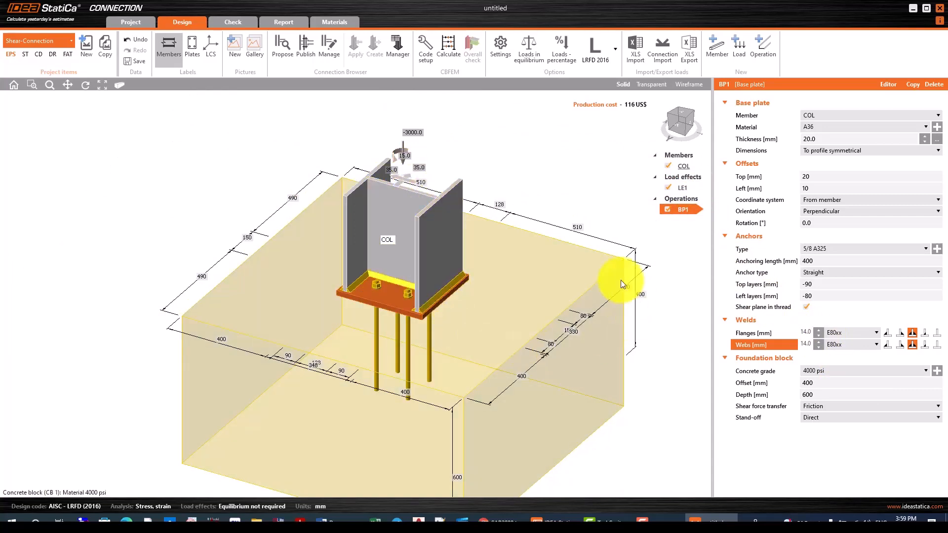
left_click(449, 44)
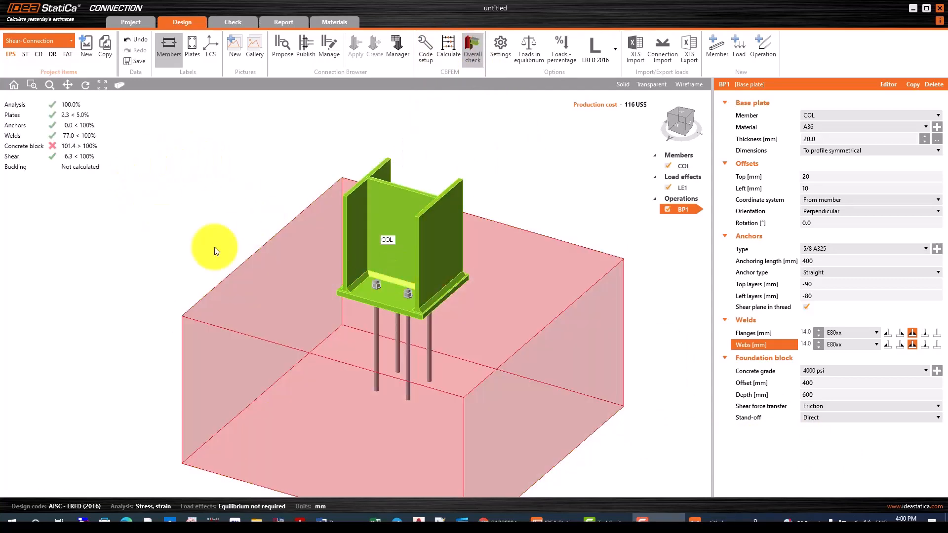
scroll(415, 236, "up", 2)
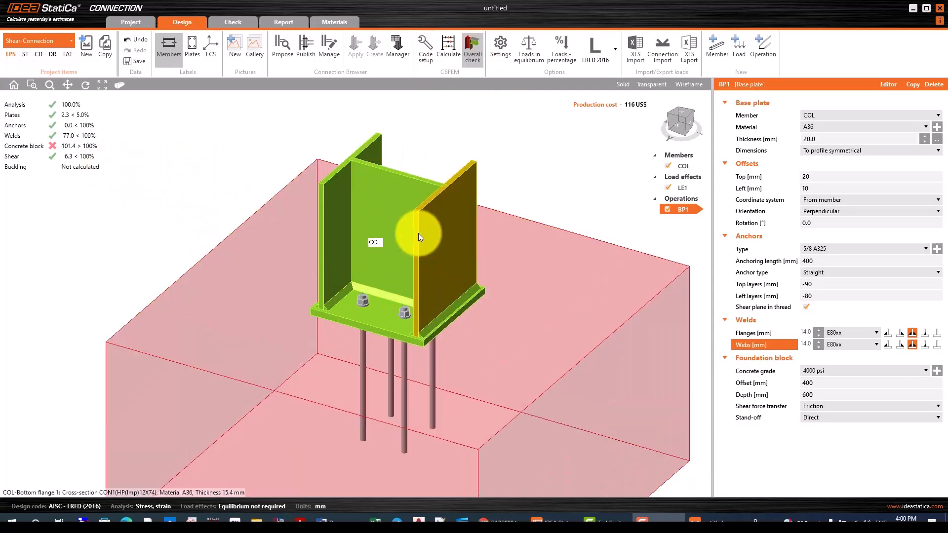
scroll(383, 209, "down", 2)
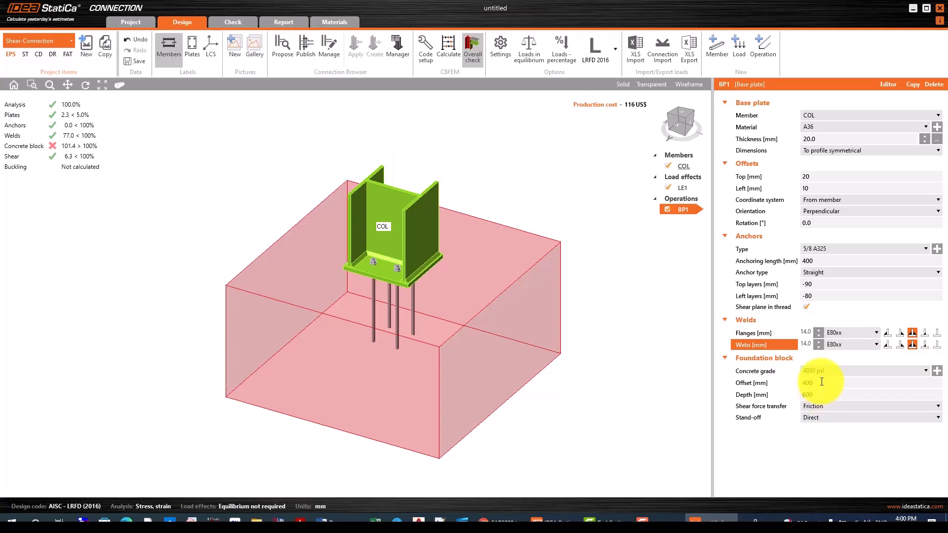
Step: Set the foundation block's offset to 500 mm and recalculate the connection
left_click(803, 383)
type("5")
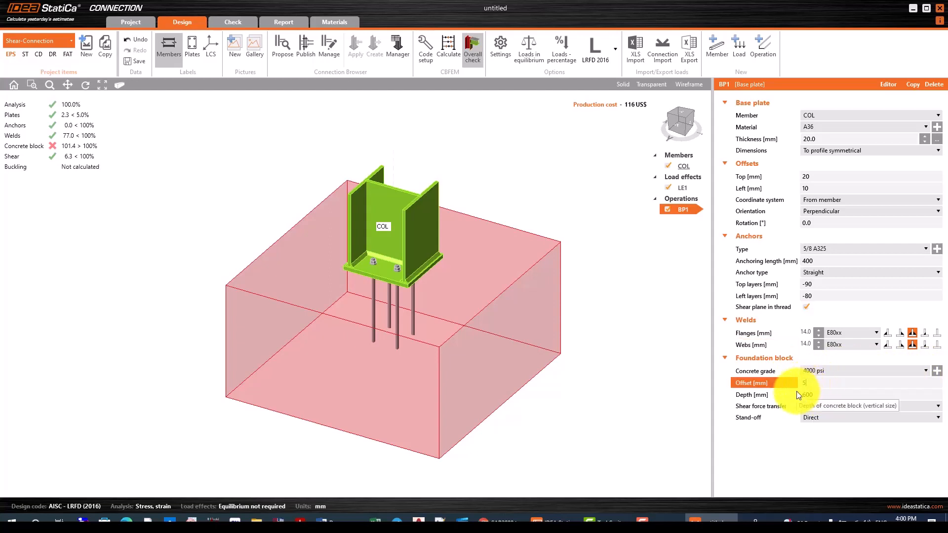
left_click(573, 339)
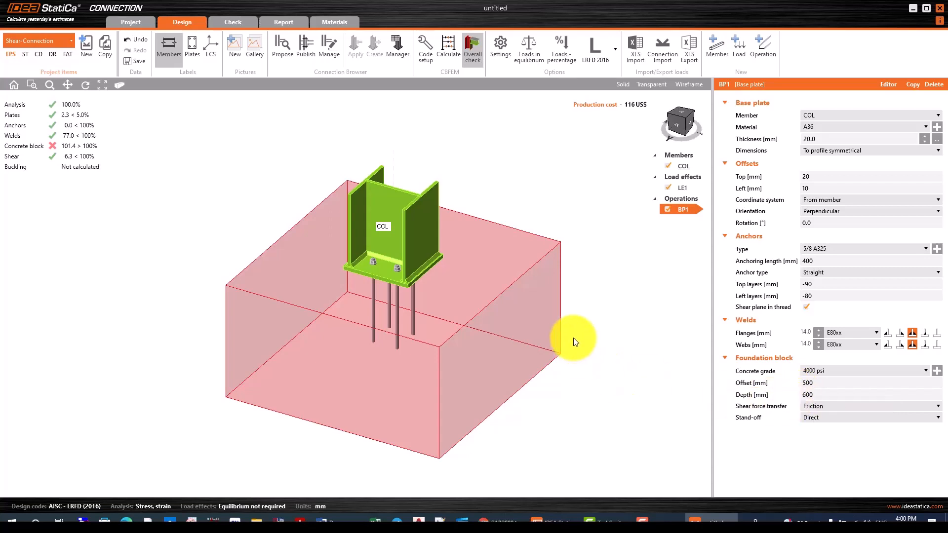
left_click(438, 51)
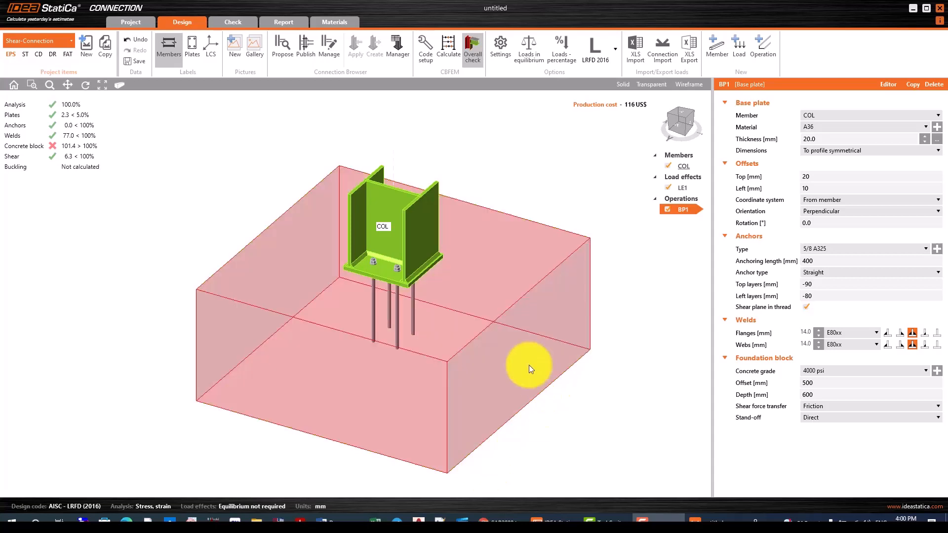
Step: Change the foundation block's concrete grade to 5000 psi from the material library
left_click(927, 369)
left_click(926, 368)
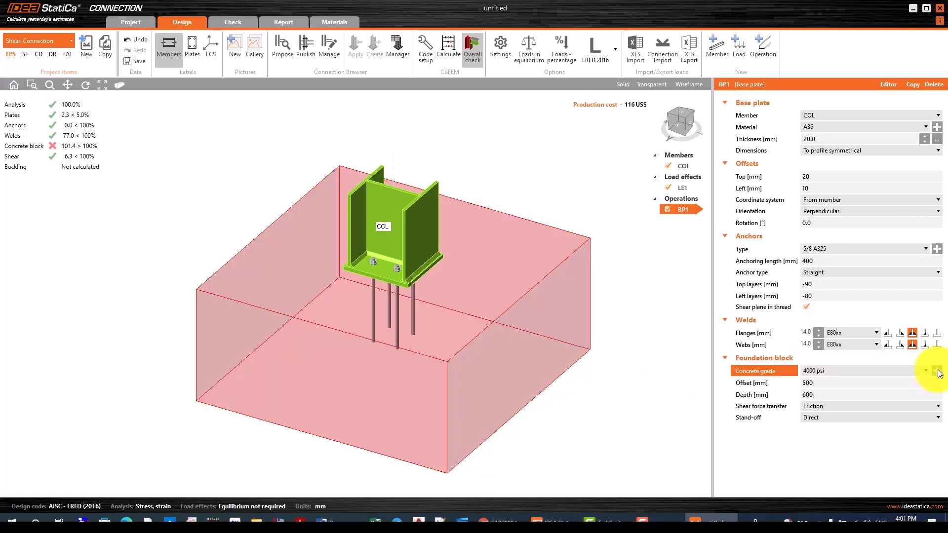
left_click(936, 371)
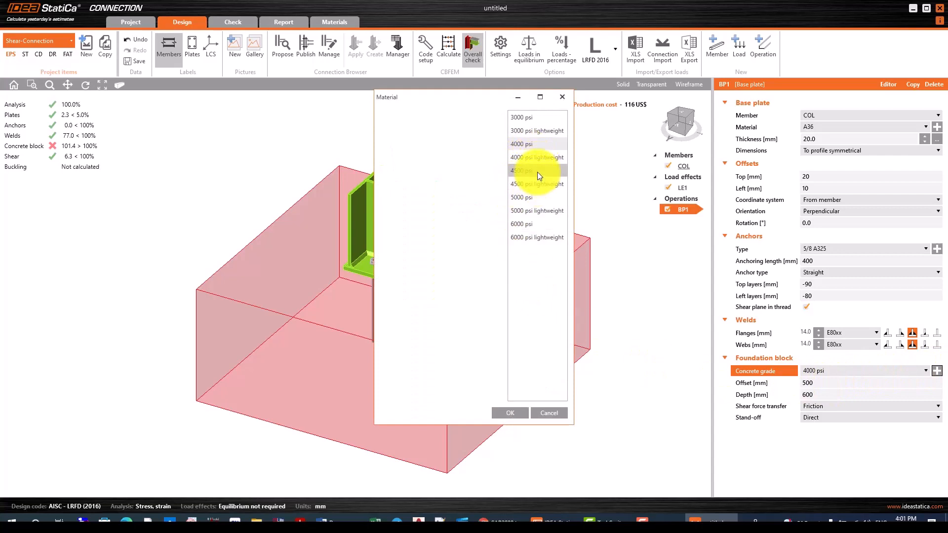
left_click(536, 197)
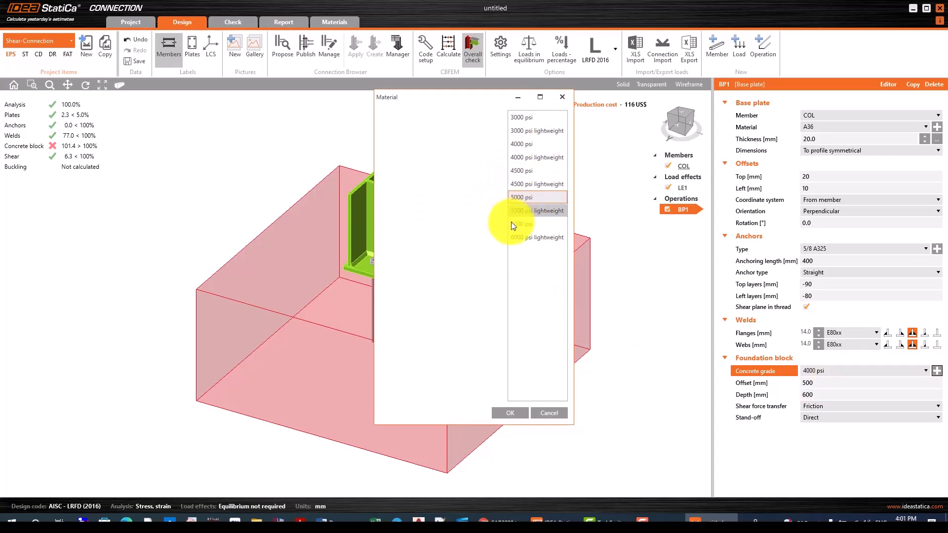
left_click(510, 412)
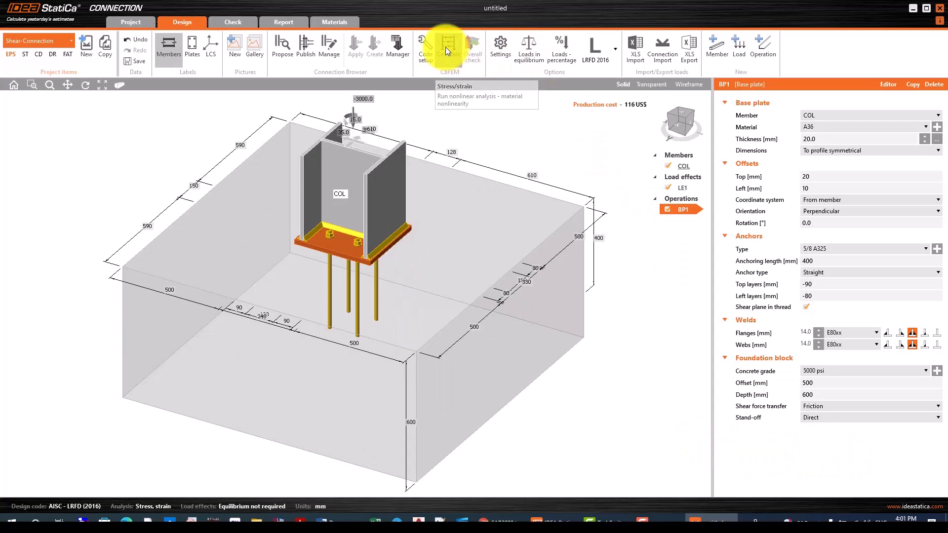
Step: Run the stress/strain analysis with the 5000 psi concrete, examine the overall check and open load effect LE1
left_click(446, 48)
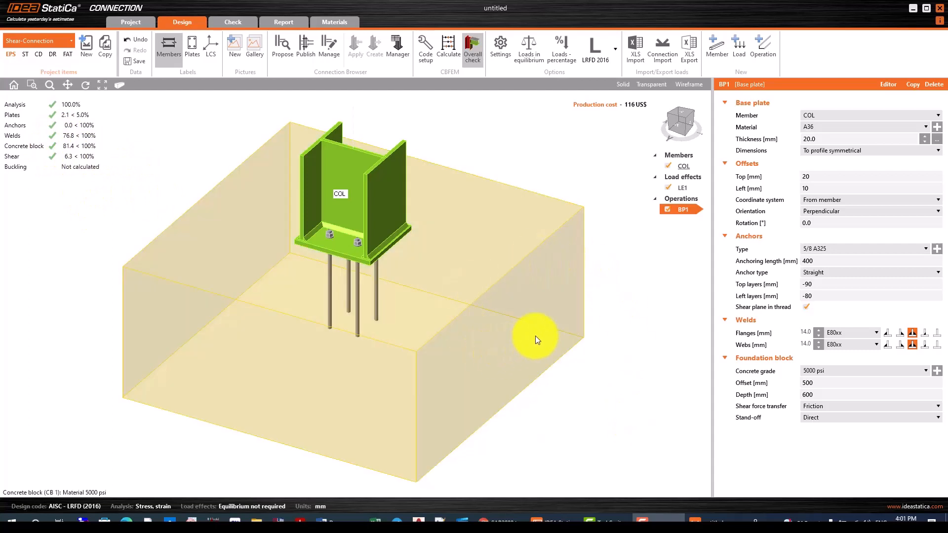
scroll(536, 336, "down", 2)
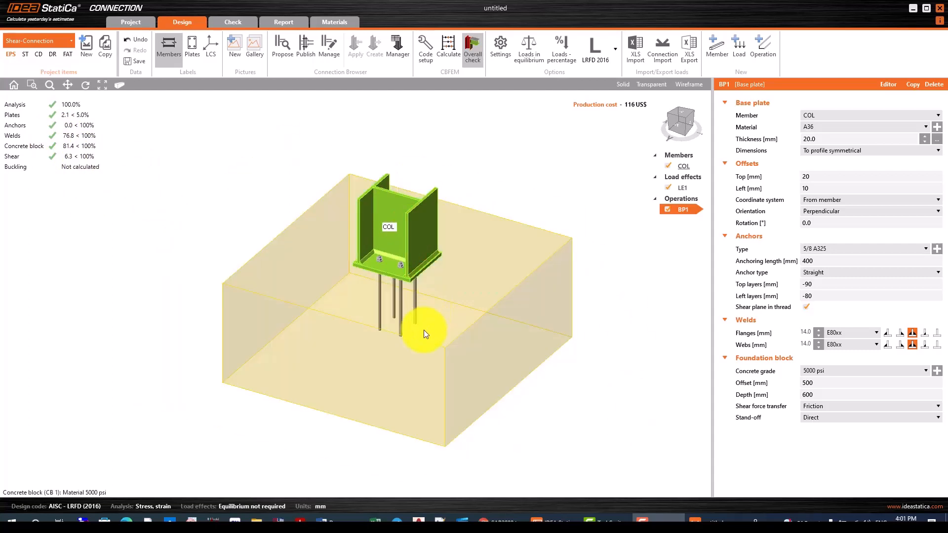
scroll(532, 351, "up", 2)
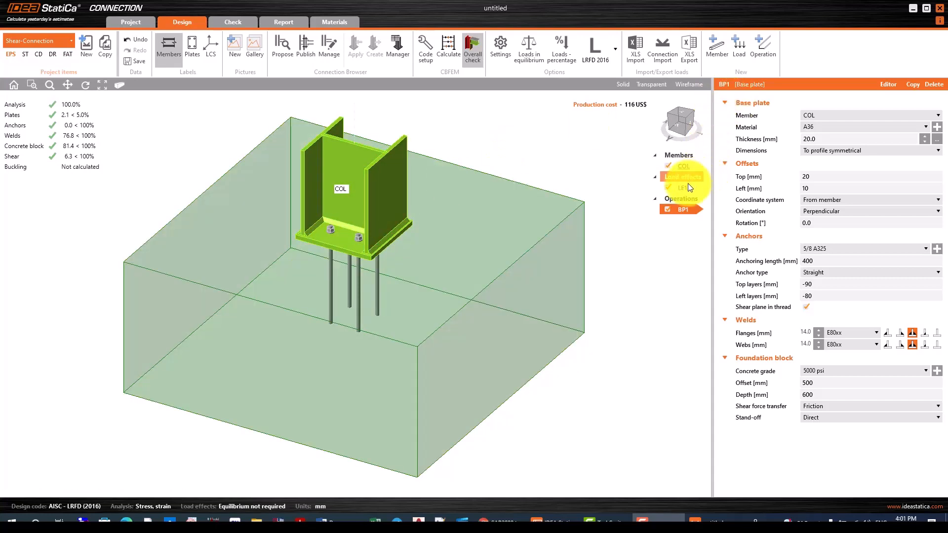
left_click(684, 188)
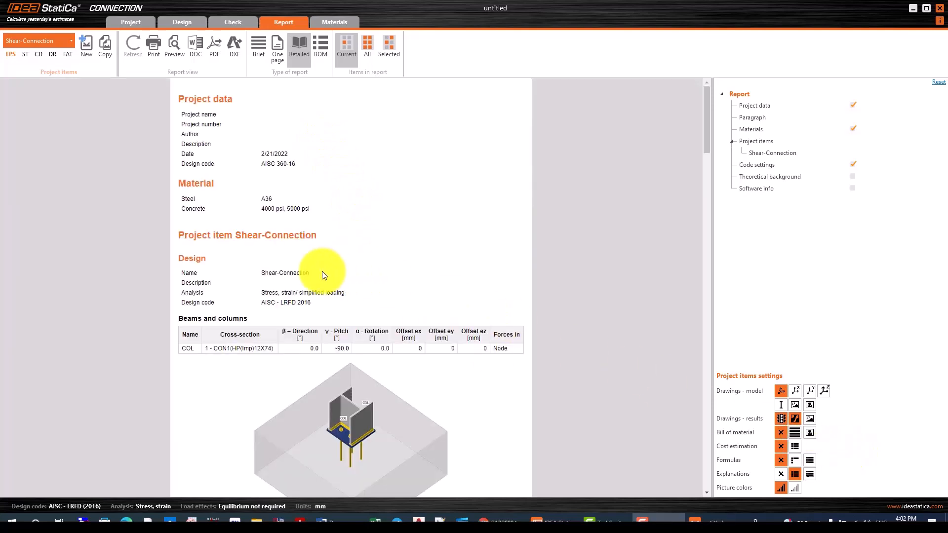
Step: Examine the detailed report's check summary, plate stresses, anchors, welds, concrete block, contact-plane shear and code settings
scroll(322, 275, "down", 3)
scroll(340, 356, "up", 3)
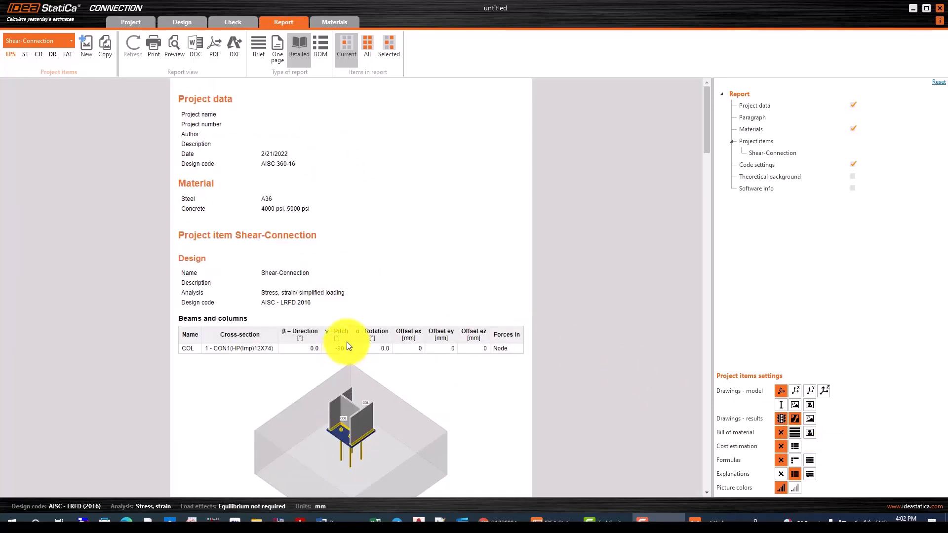
scroll(346, 341, "down", 15)
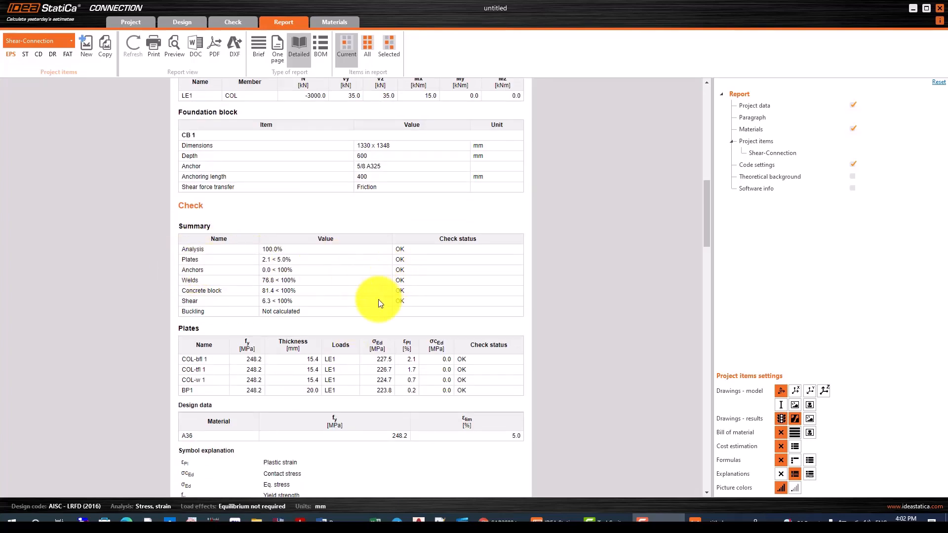
scroll(339, 266, "up", 3)
scroll(309, 275, "down", 5)
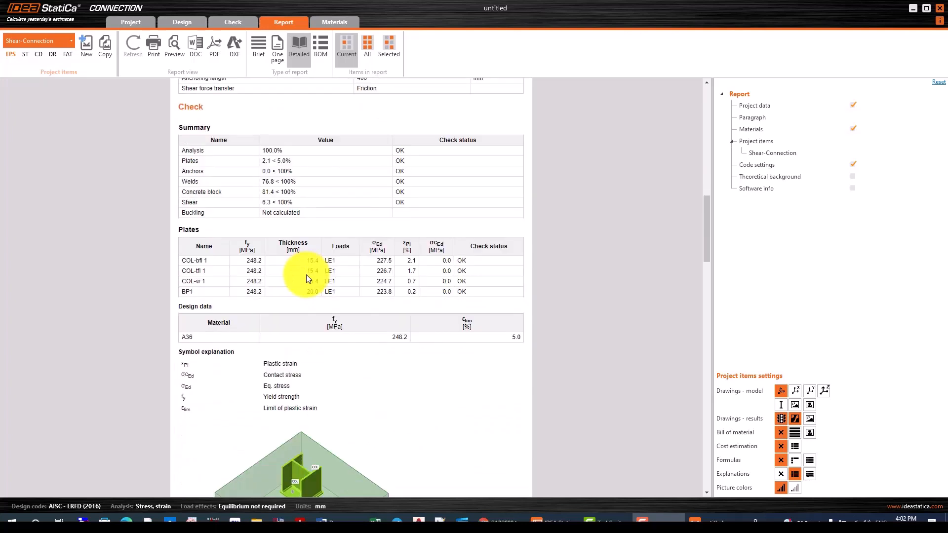
scroll(306, 278, "down", 3)
scroll(313, 310, "down", 5)
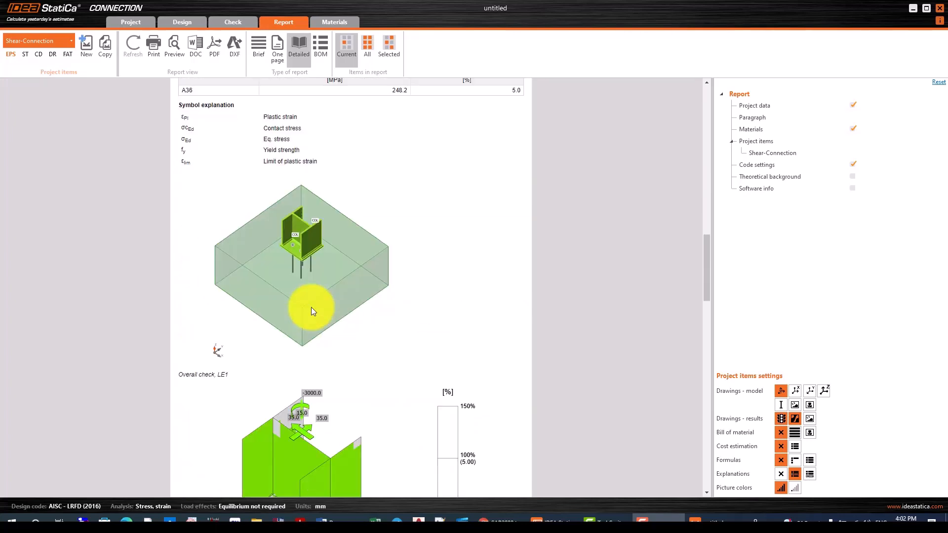
scroll(332, 294, "down", 6)
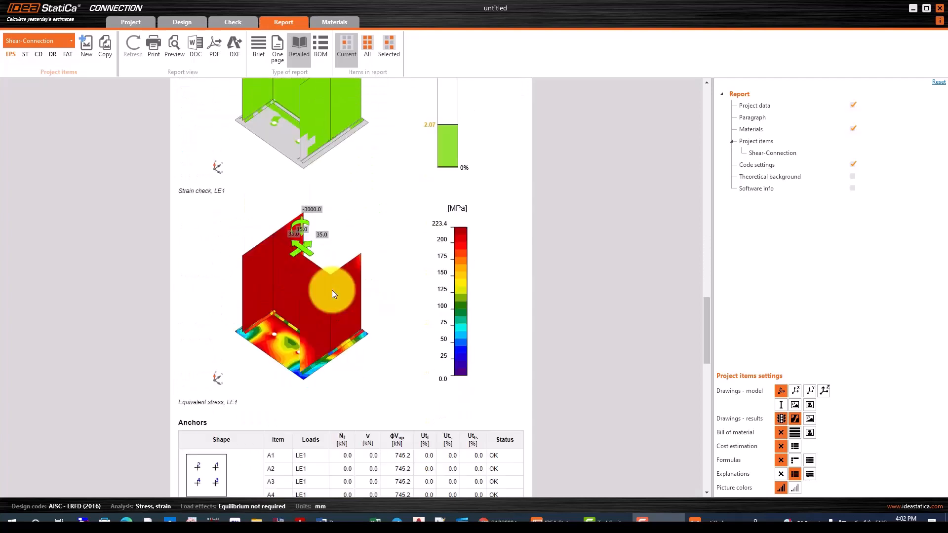
scroll(299, 273, "down", 10)
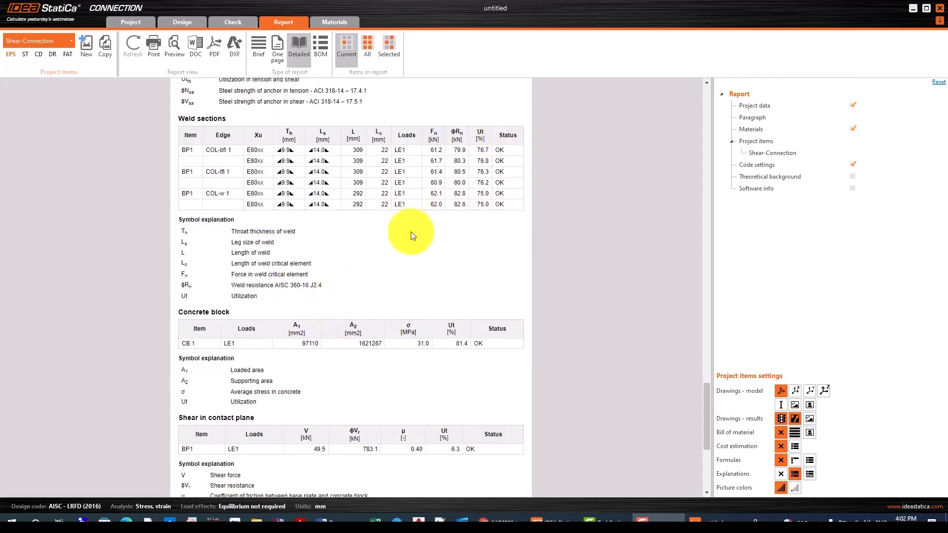
scroll(428, 266, "down", 5)
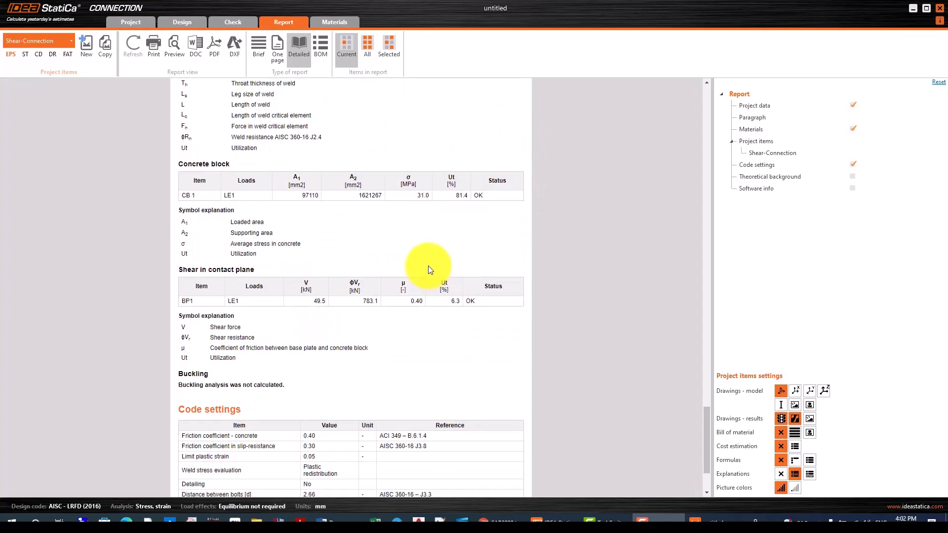
scroll(396, 303, "up", 15)
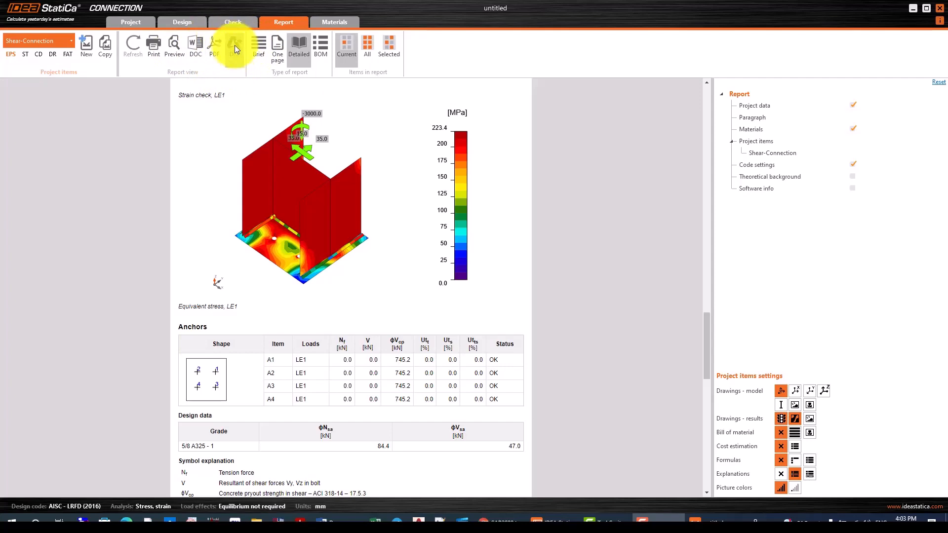
Step: Review the report's overall check and strain check drawings for load effect LE1
scroll(289, 221, "up", 7)
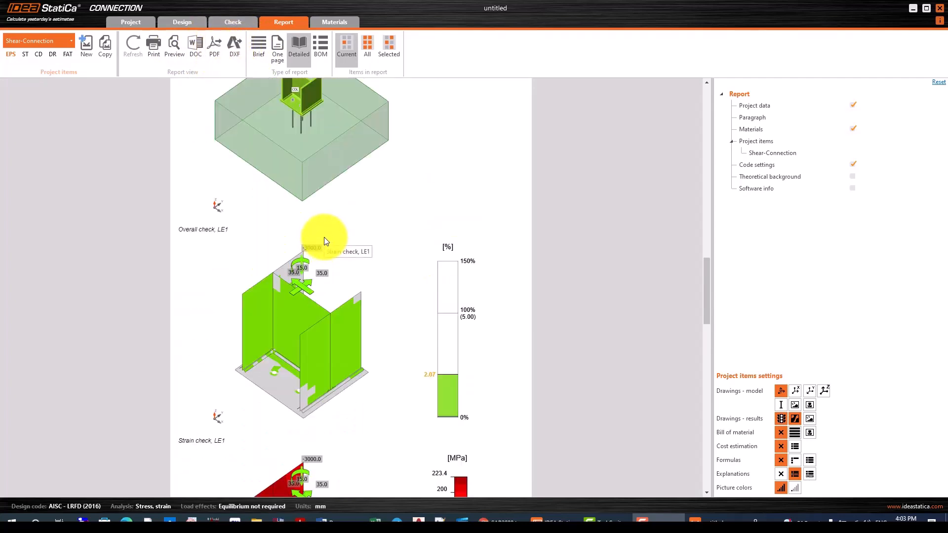
scroll(324, 241, "up", 4)
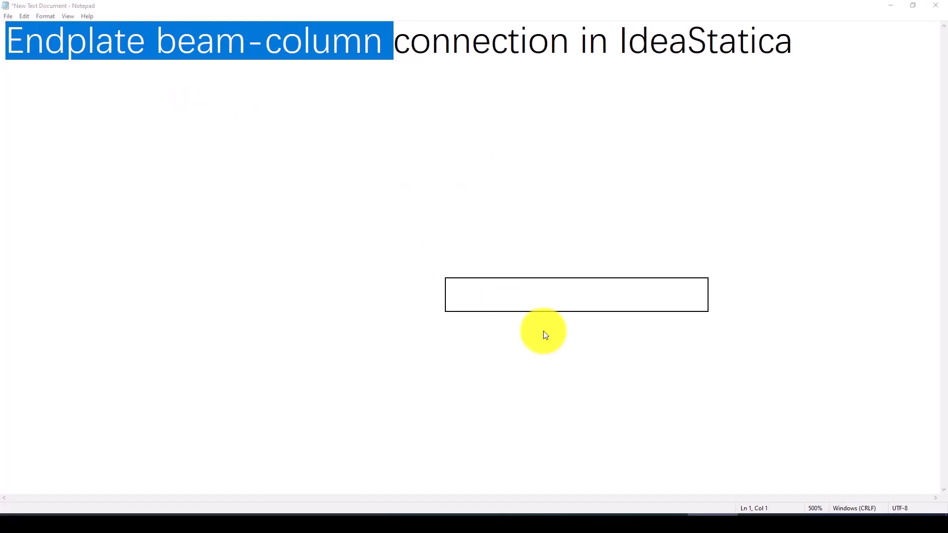
Step: Switch to the blank IDEA StatiCa Connection project window and choose the capacity design class with a column and single beam geometry
left_click(417, 186)
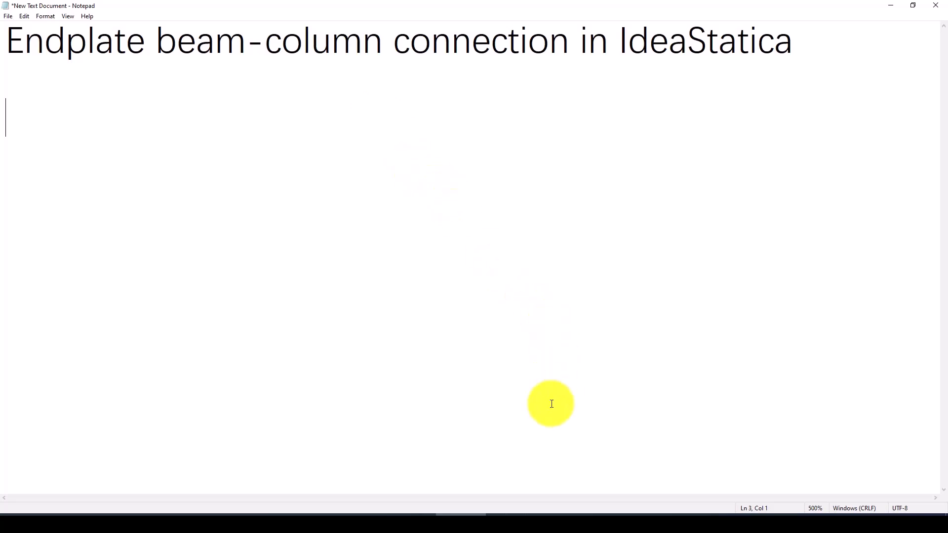
left_click(665, 514)
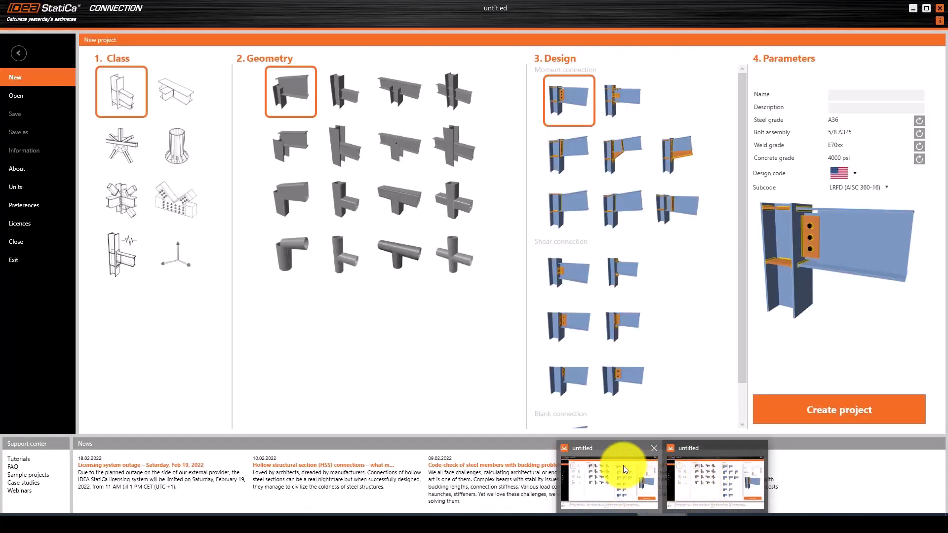
left_click(624, 468)
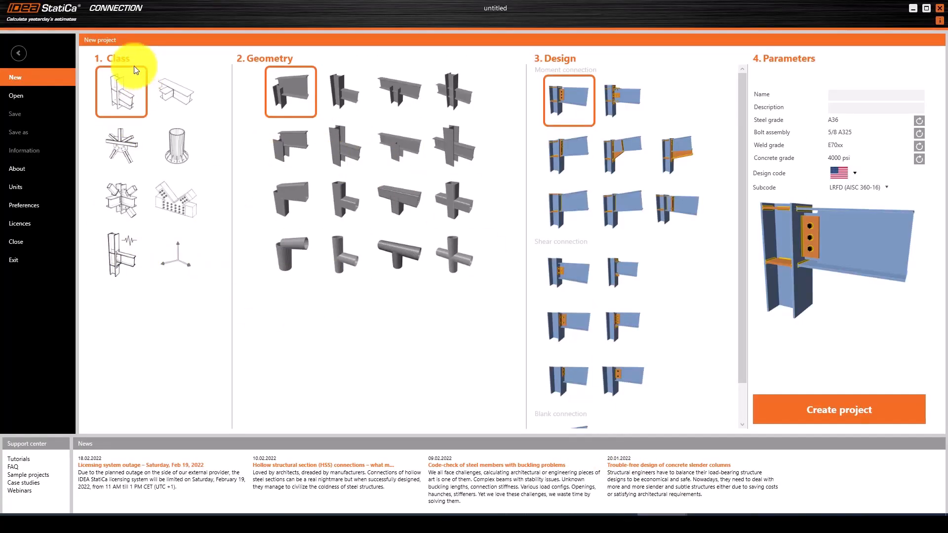
left_click(122, 254)
left_click(294, 115)
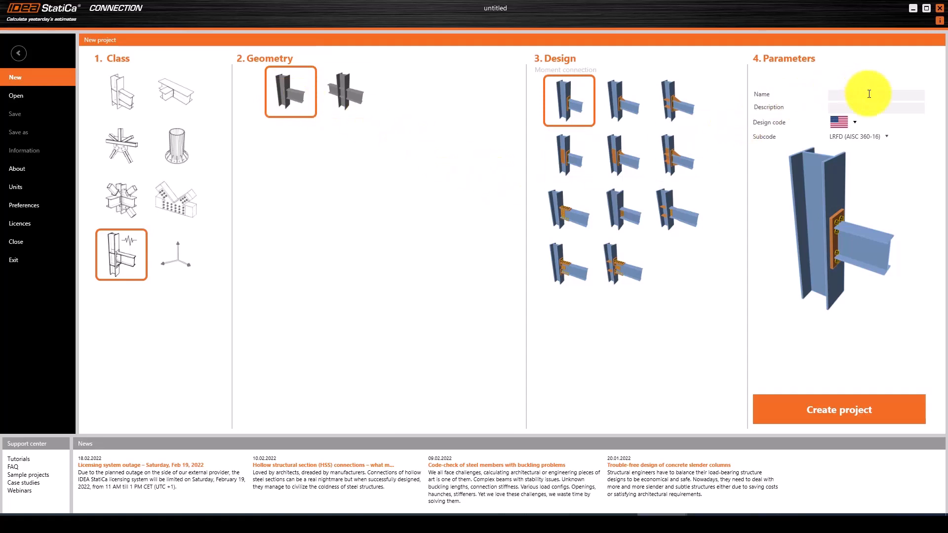
Step: Name the project EndPlate-Connection and create it with the first end plate design under the American LRFD (AISC 360-16) code
left_click(842, 95)
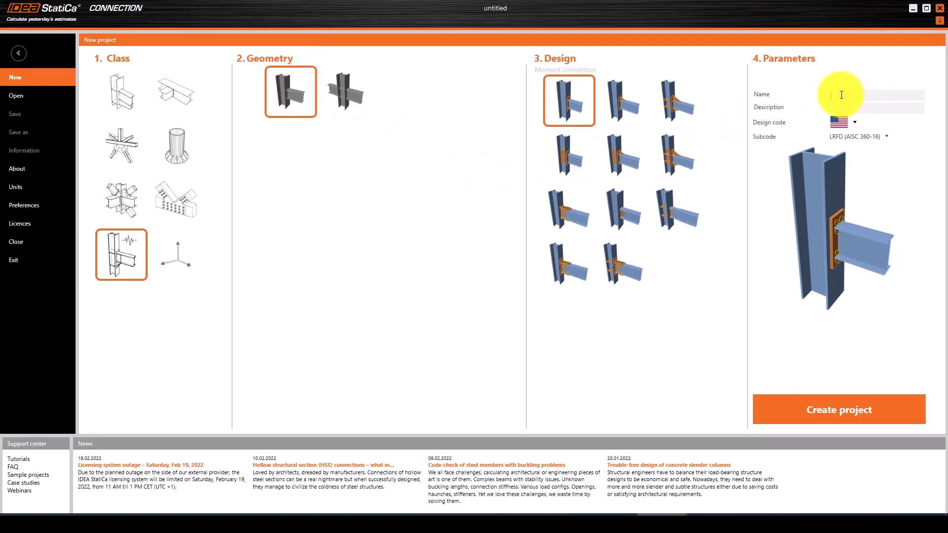
type("EndPlate-Connection")
left_click(852, 120)
left_click(852, 121)
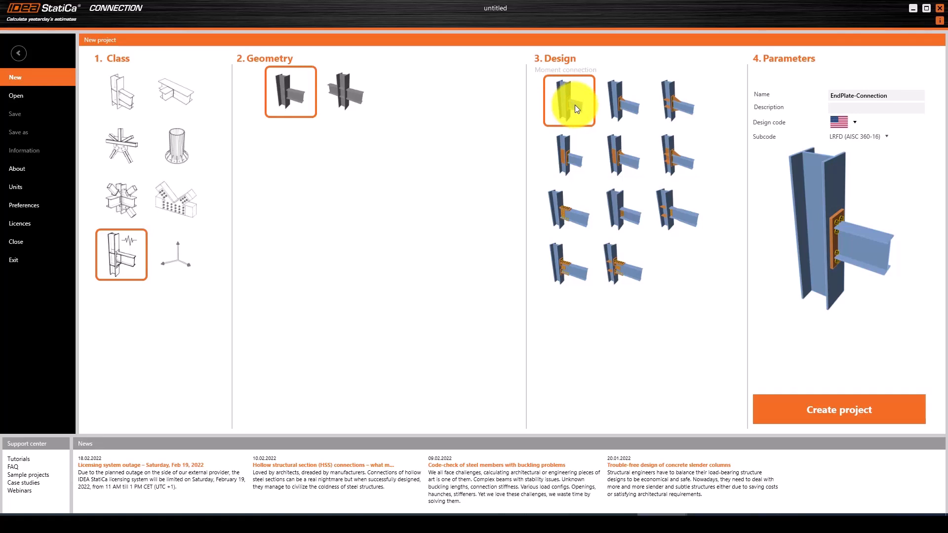
left_click(798, 401)
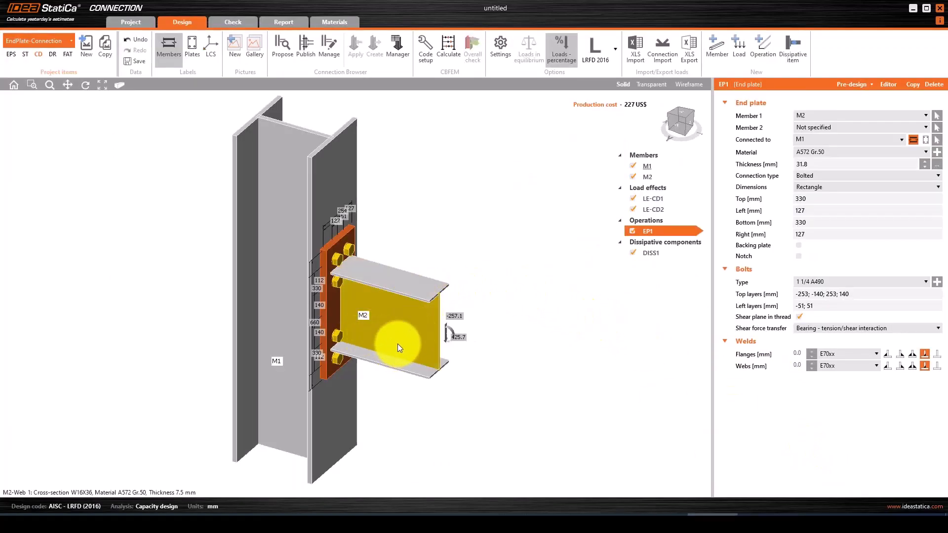
Step: Inspect end plate EP1 in the model and compare the member loads of load effects LE-CD1 and LE-CD2
right_click_drag(398, 344, 362, 313)
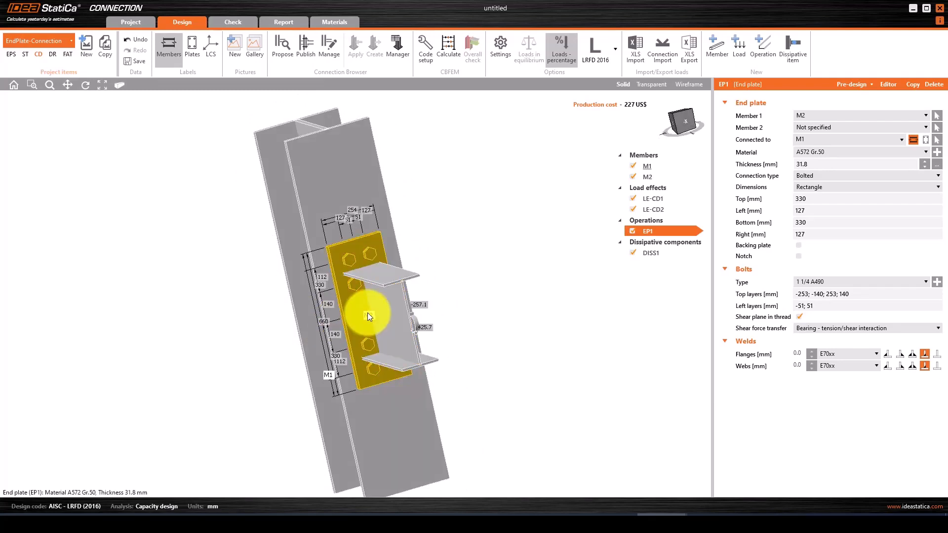
scroll(368, 312, "down", 3)
scroll(366, 313, "up", 6)
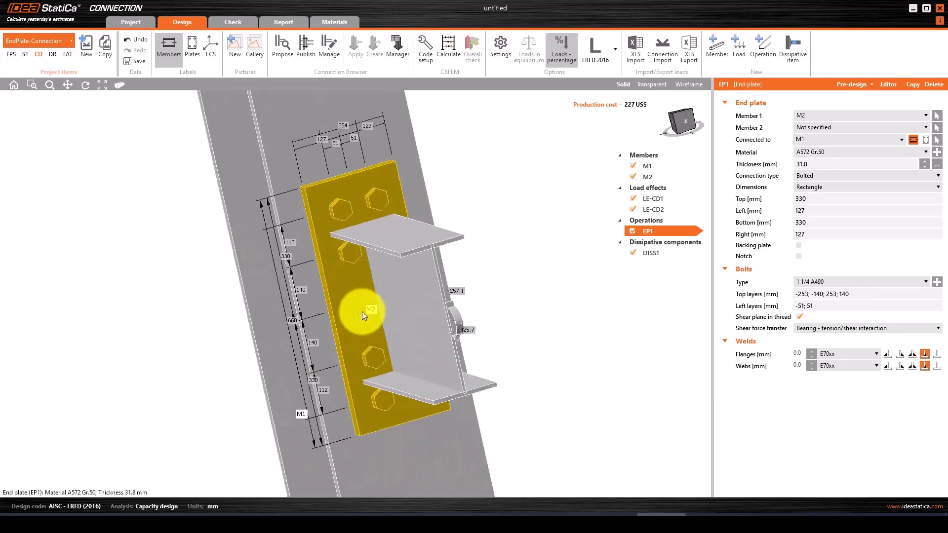
scroll(363, 312, "up", 2)
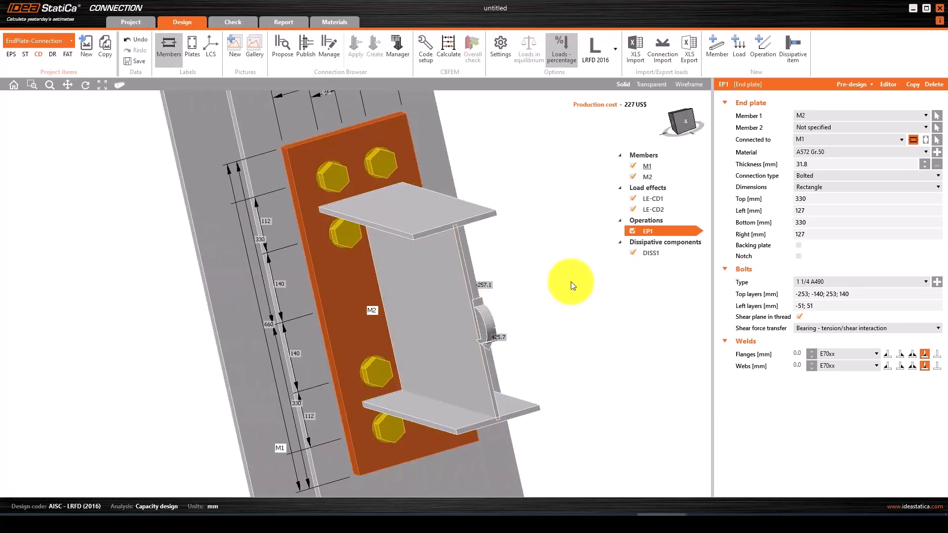
left_click(651, 202)
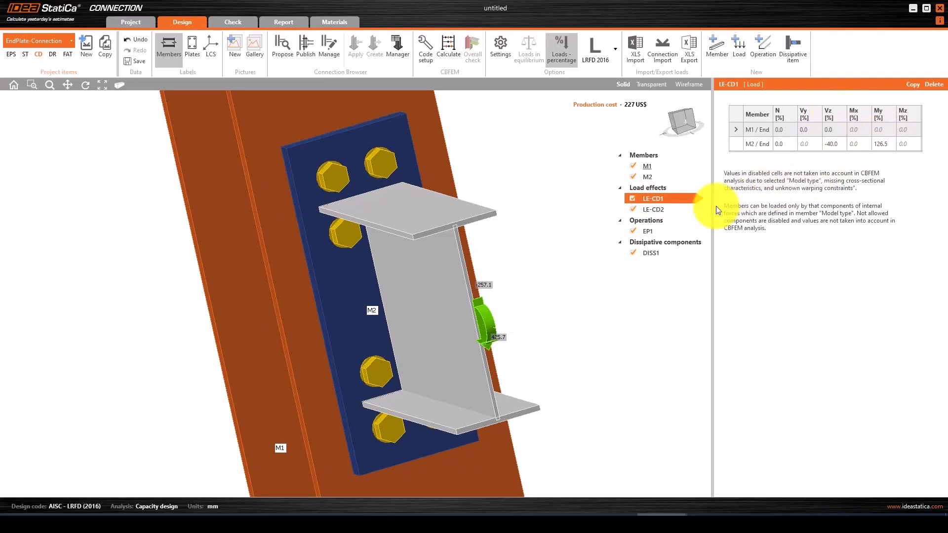
left_click(662, 212)
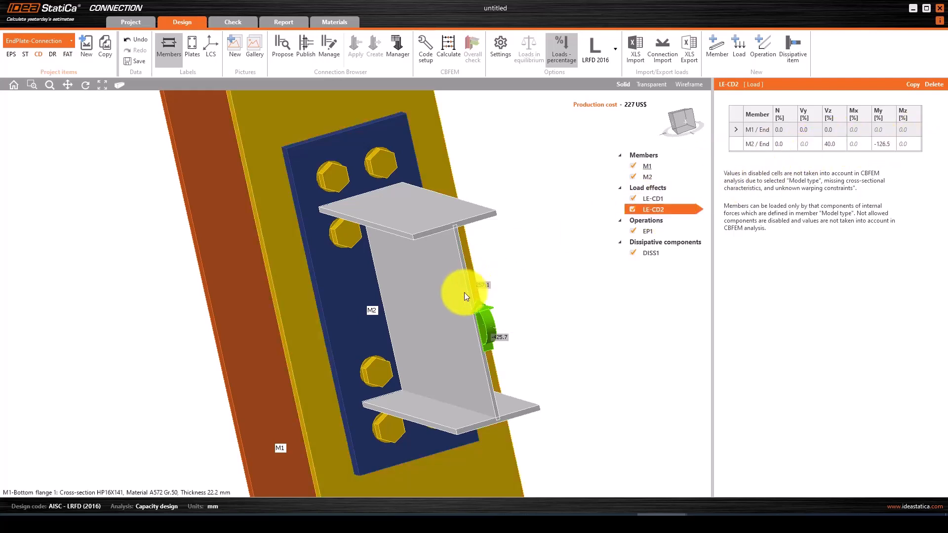
left_click(651, 199)
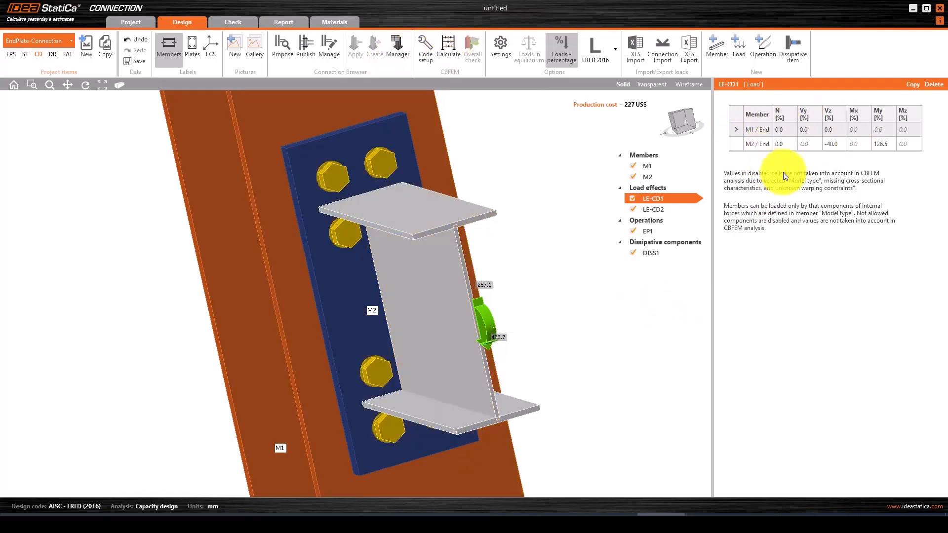
Step: Calculate the end plate connection and examine the overall check on the beam, plate and bolts under LE-CD2
left_click(447, 46)
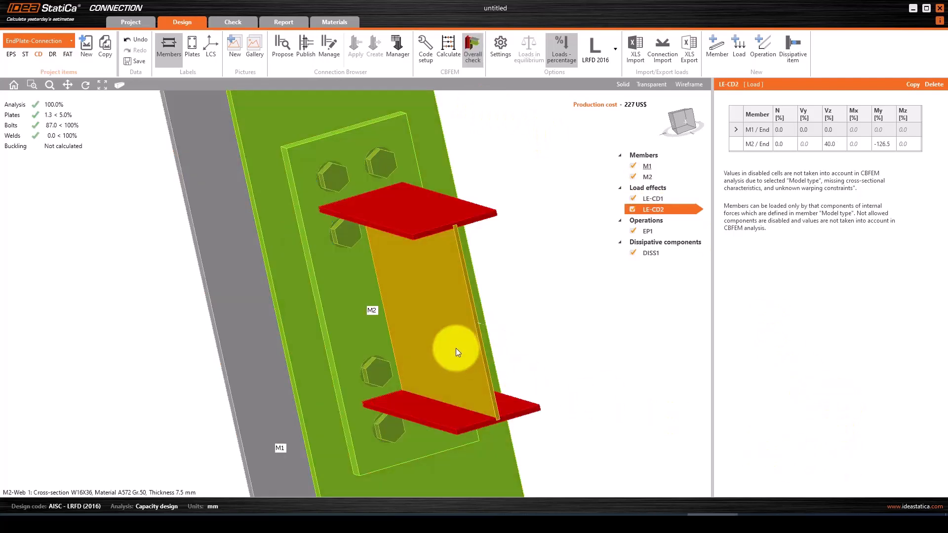
scroll(396, 292, "down", 3)
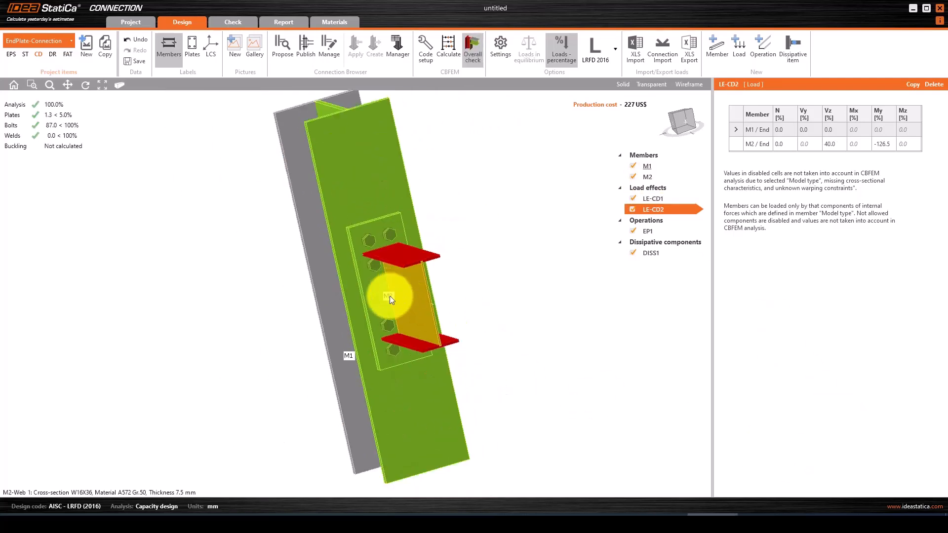
middle_click_drag(389, 297, 372, 290)
scroll(441, 314, "up", 4)
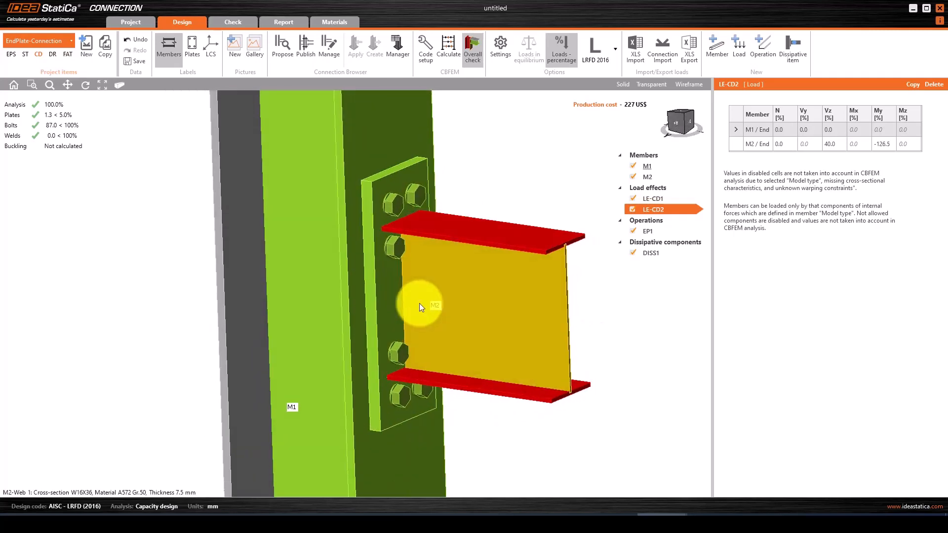
left_click(654, 199)
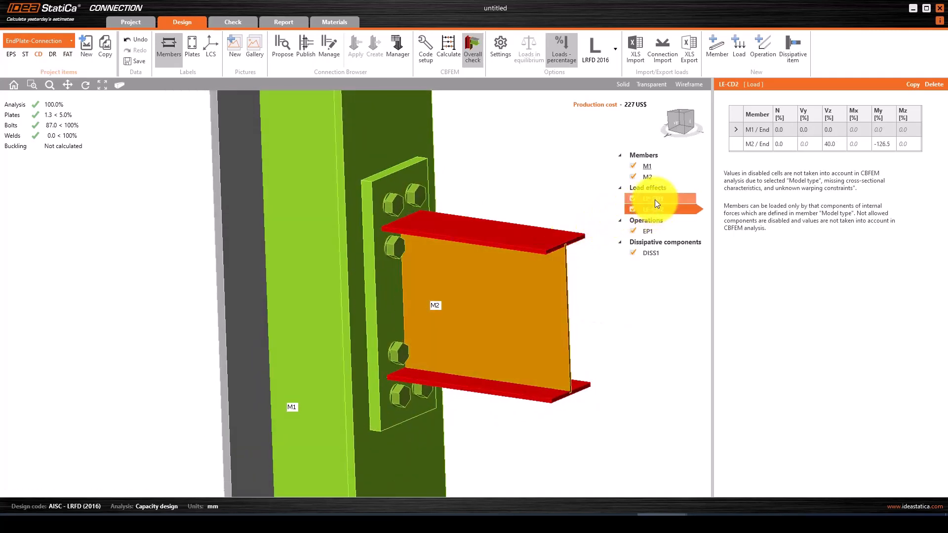
left_click(655, 208)
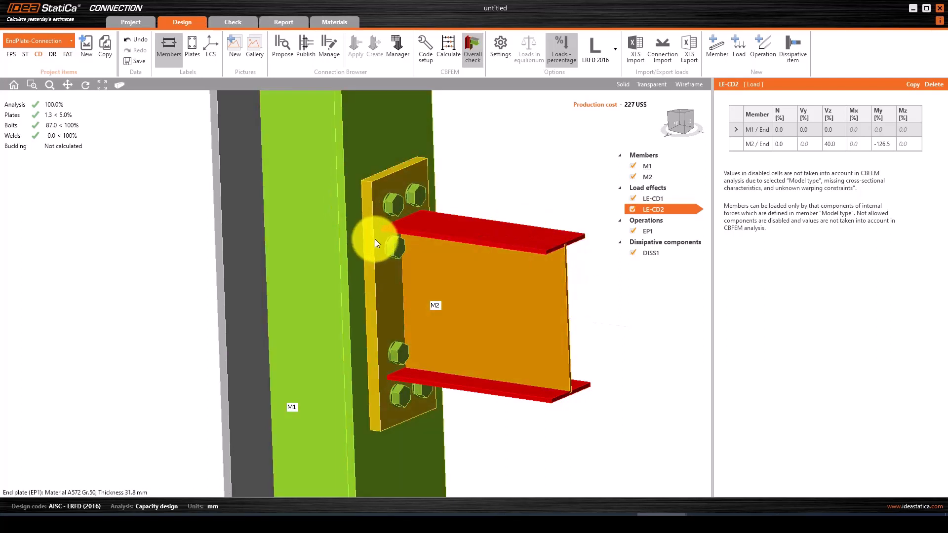
Step: Edit beam M2's cross-section and change its shape to W16X45 from the W (AISC 14.1) library
left_click(516, 247)
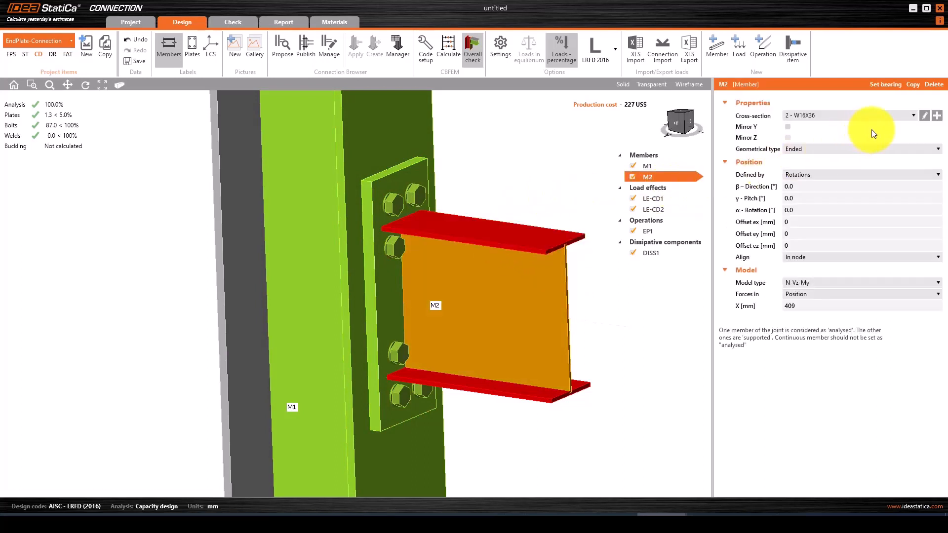
left_click(923, 116)
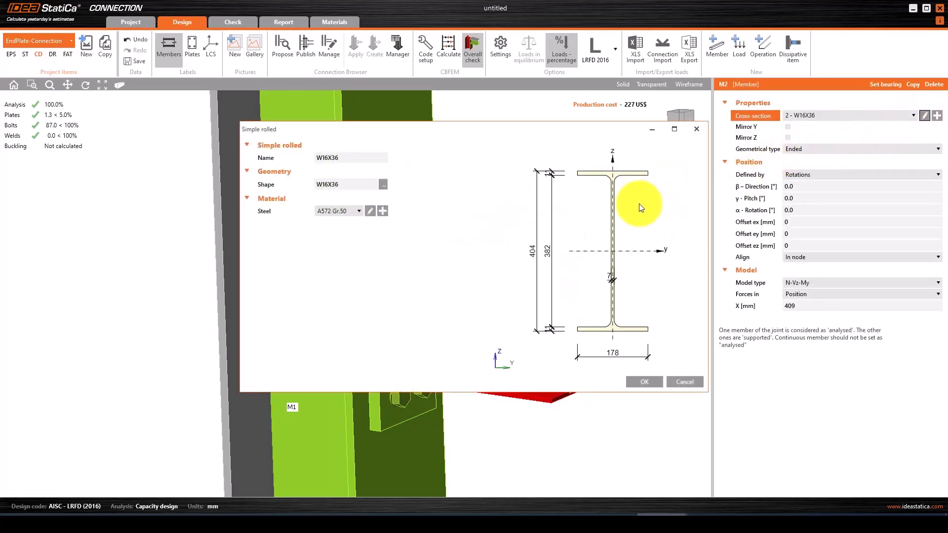
left_click(384, 185)
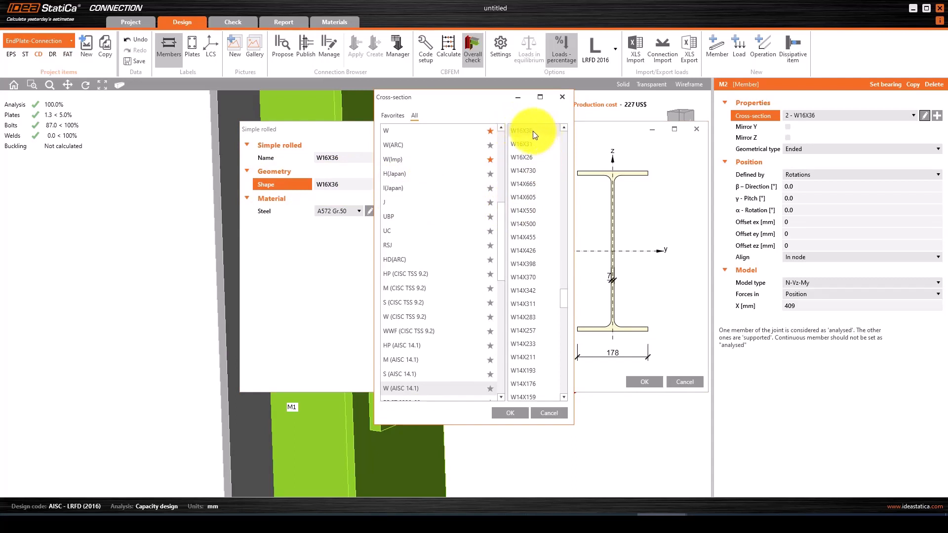
scroll(542, 170, "up", 2)
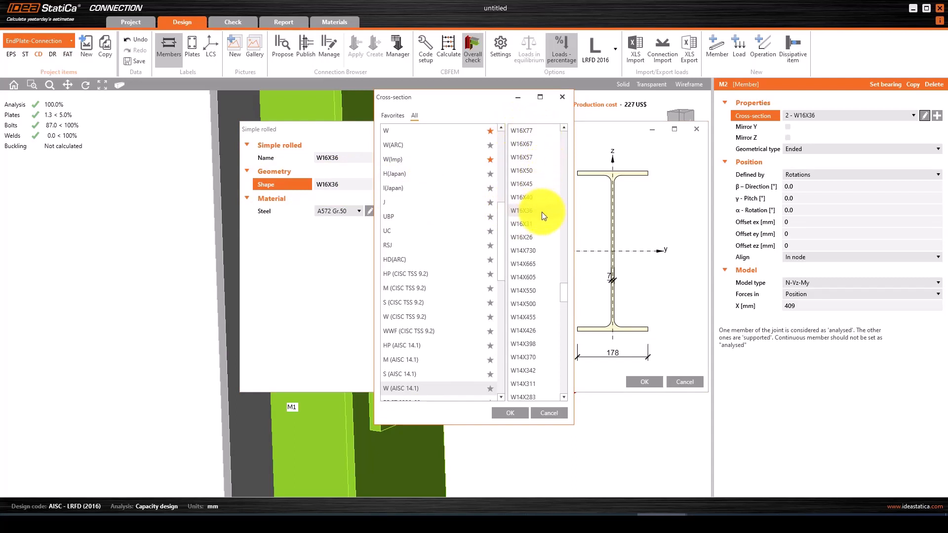
left_click(527, 187)
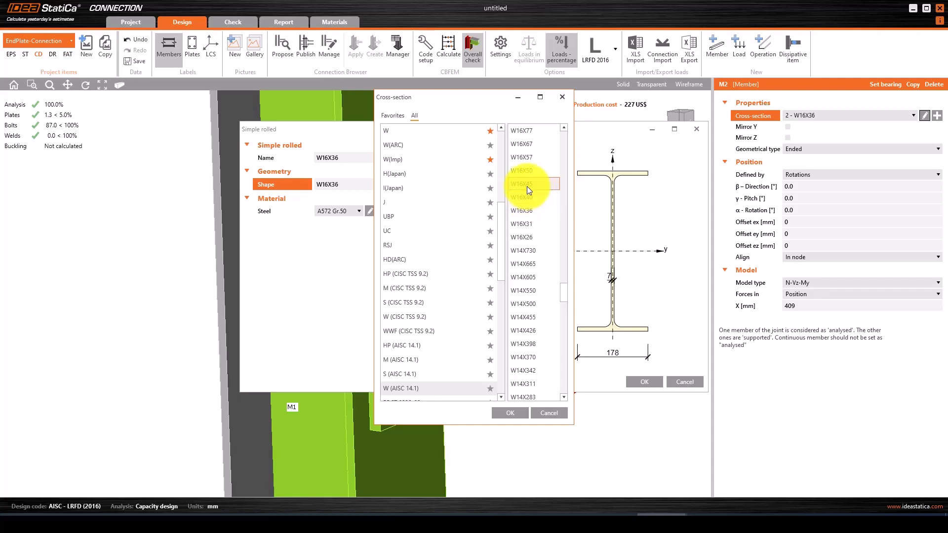
left_click(512, 413)
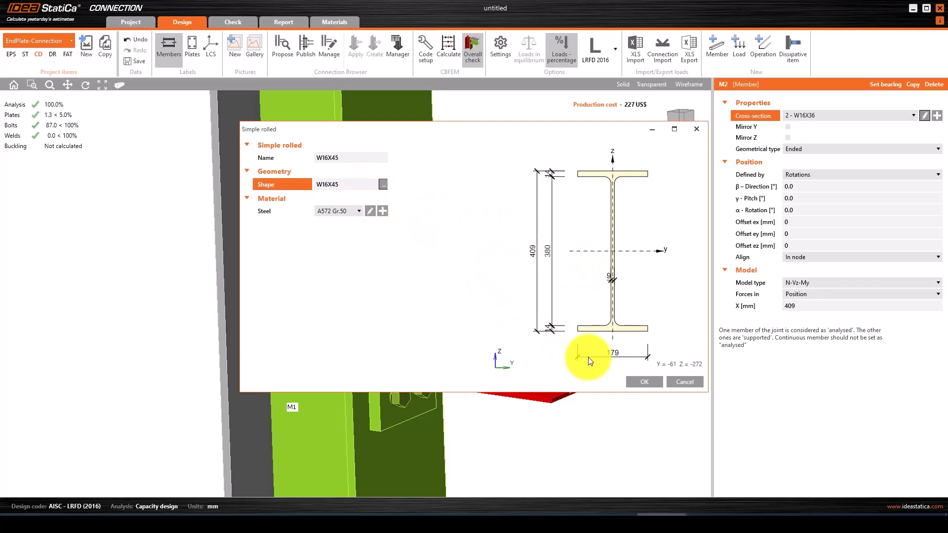
Step: Return M2's shape to W16X36 to compare its section dimensions
left_click(383, 185)
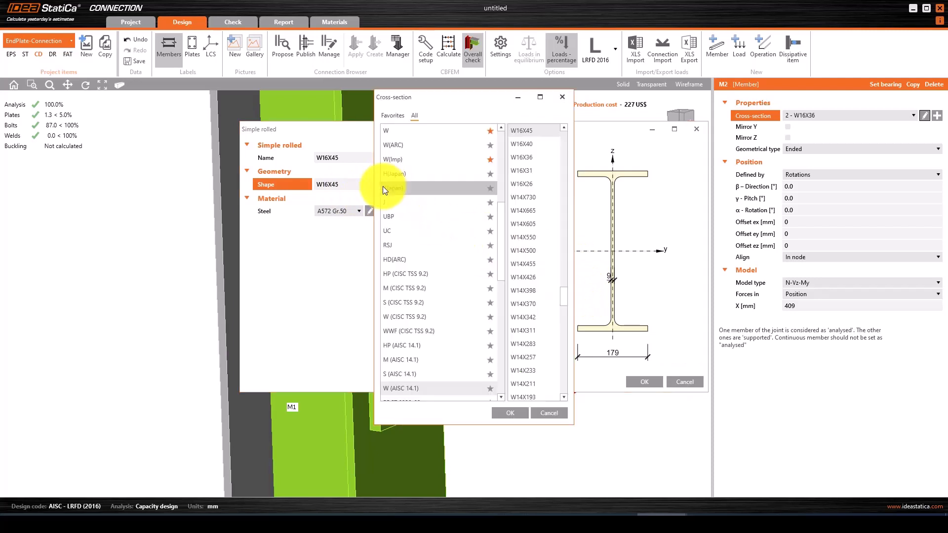
left_click(538, 157)
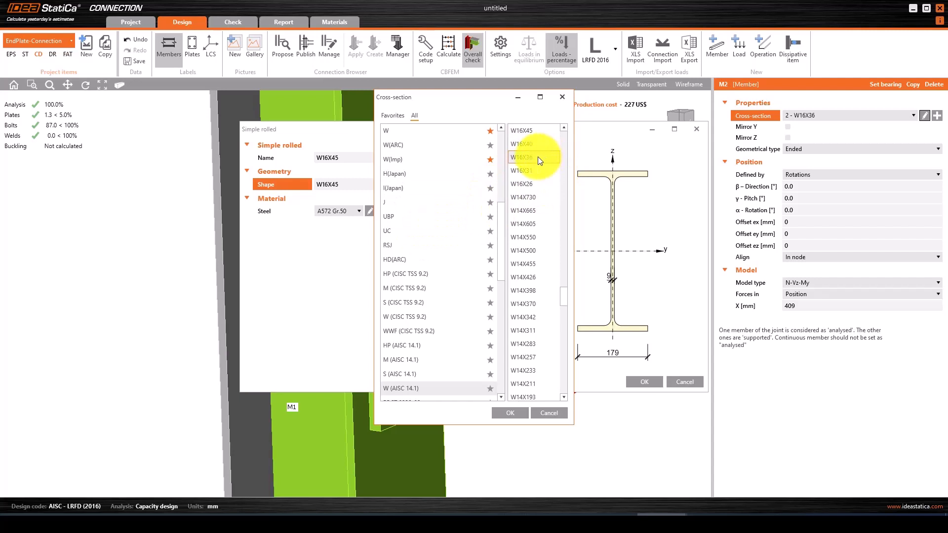
left_click(514, 412)
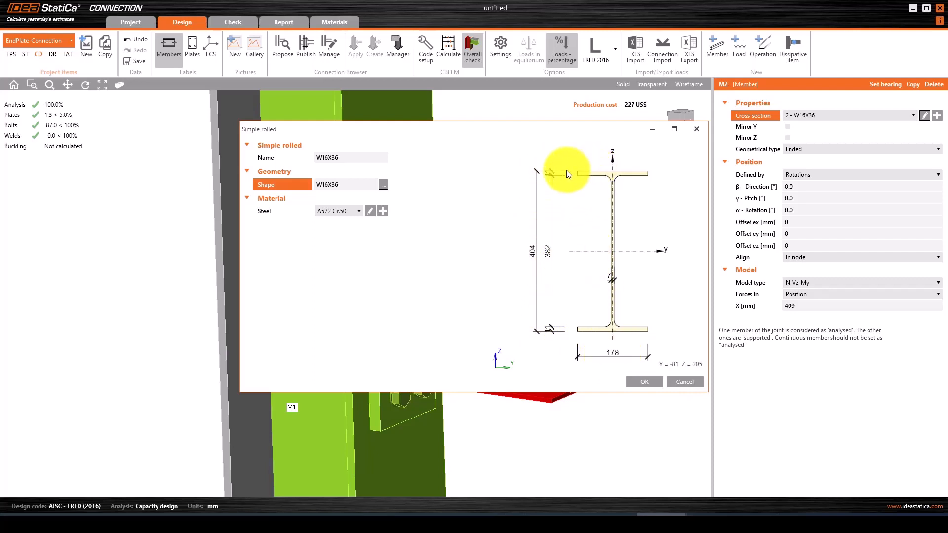
Step: Assign the W16X45 shape to beam M2, recalculate the connection and examine the overall check
left_click(381, 186)
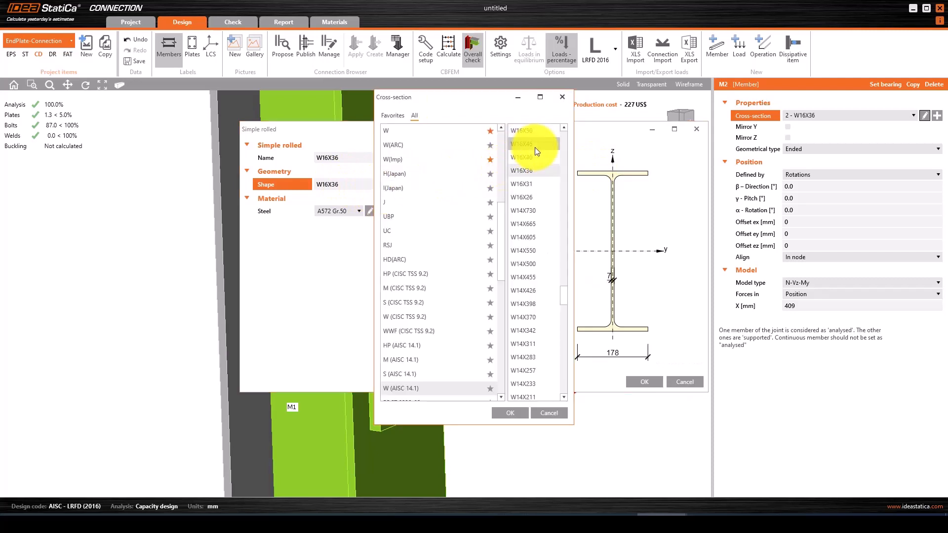
left_click(532, 181)
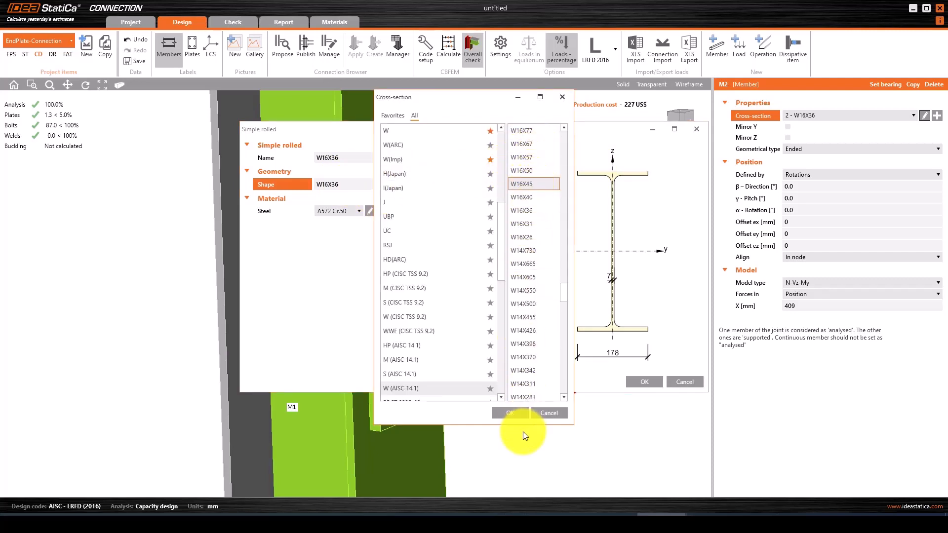
left_click(517, 415)
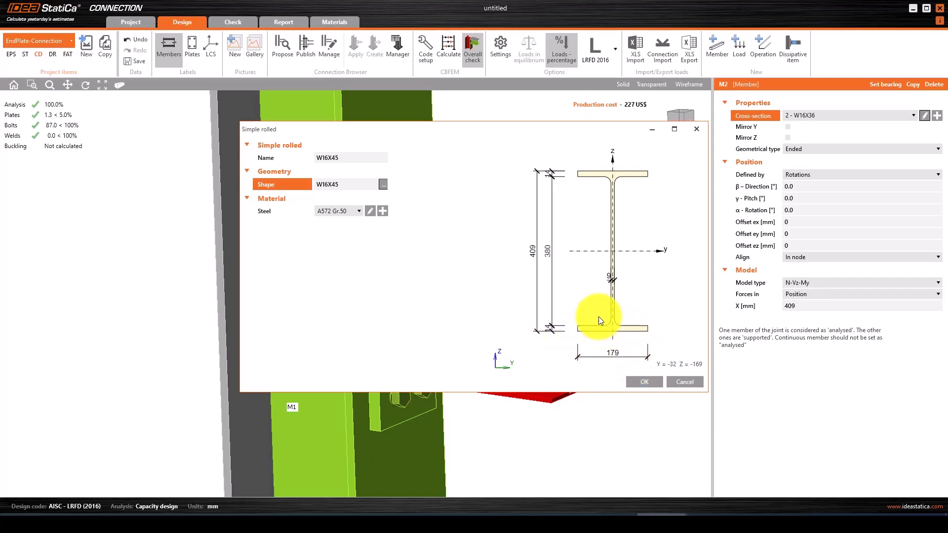
left_click(646, 380)
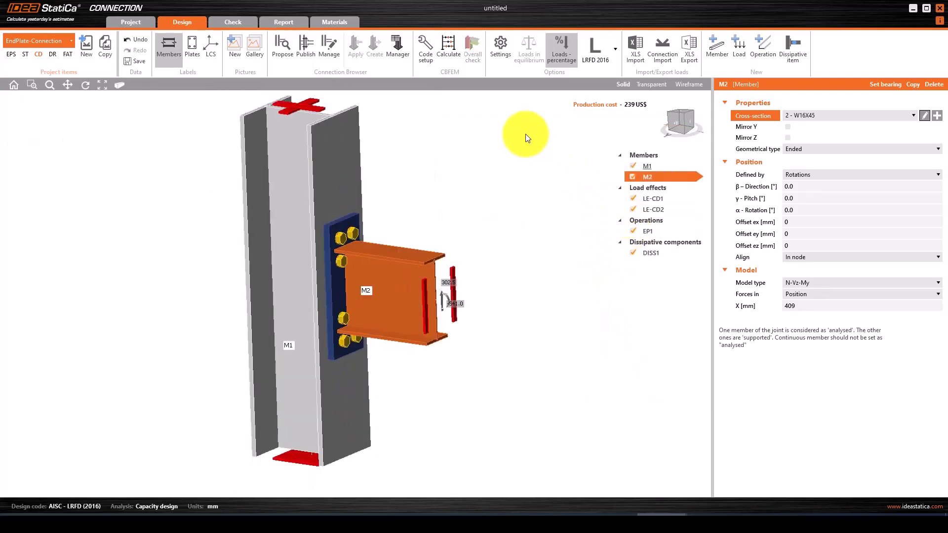
left_click(446, 43)
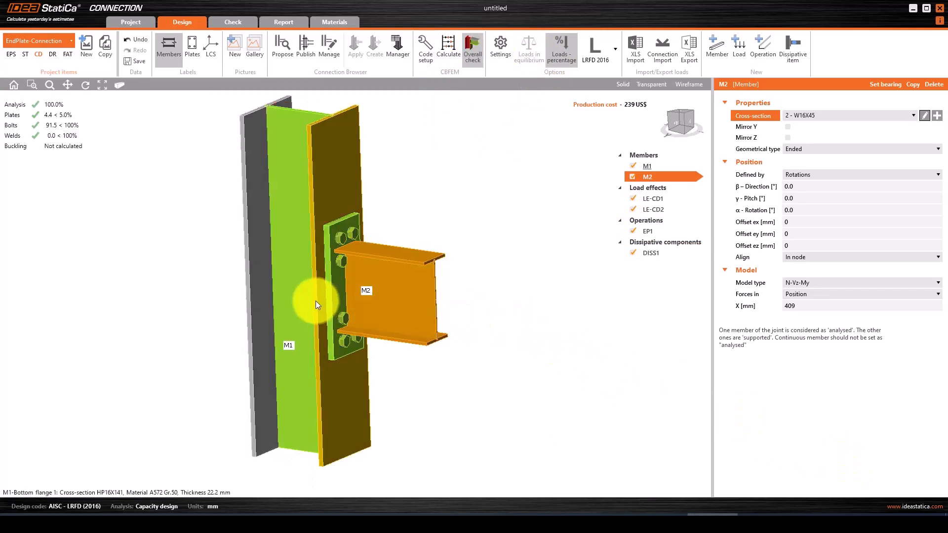
scroll(314, 298, "up", 3)
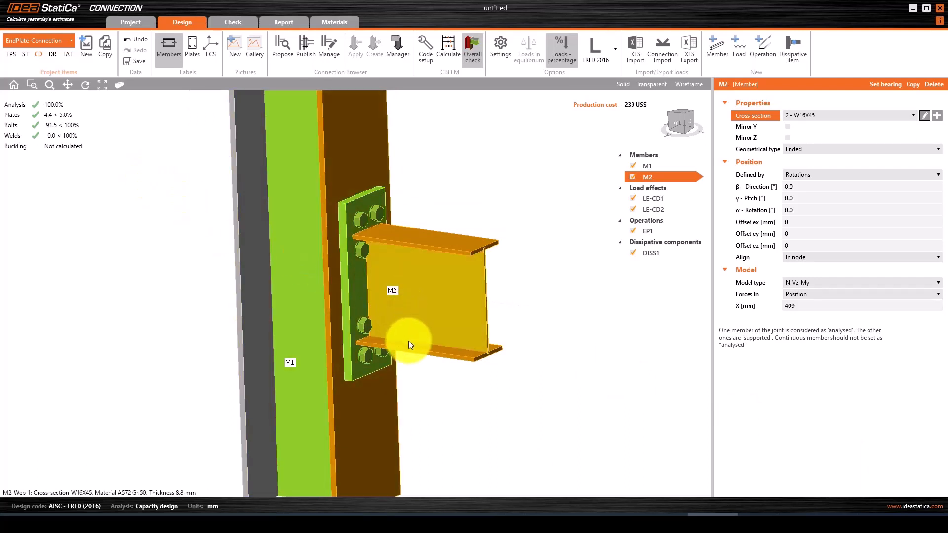
Step: Add 16 mm thick A572 Gr.50 stiffeners on both sides of column M1, related to beam M2
mouse_move(413, 347)
right_mouse_down()
mouse_move(339, 356)
mouse_move(451, 335)
mouse_move(410, 334)
mouse_move(408, 349)
right_mouse_up()
scroll(417, 370, "down", 4)
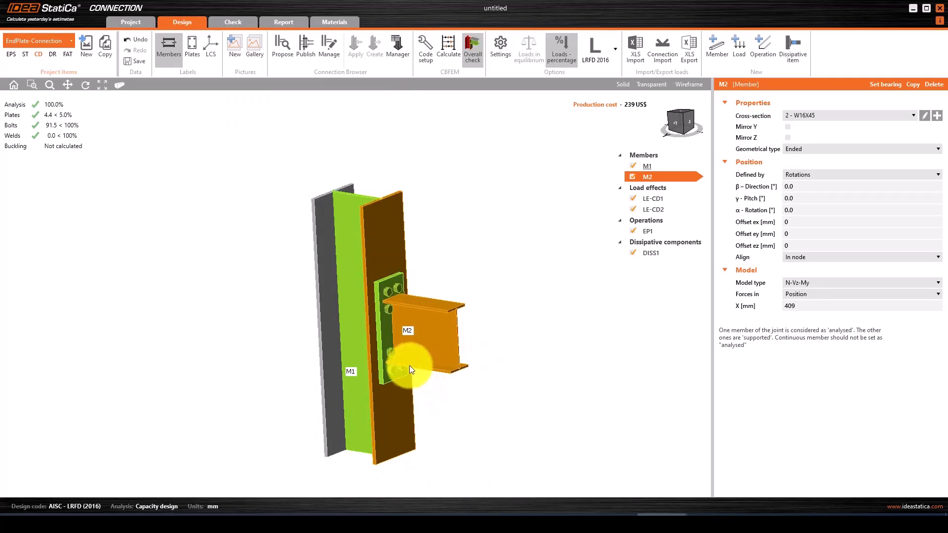
scroll(410, 369, "up", 2)
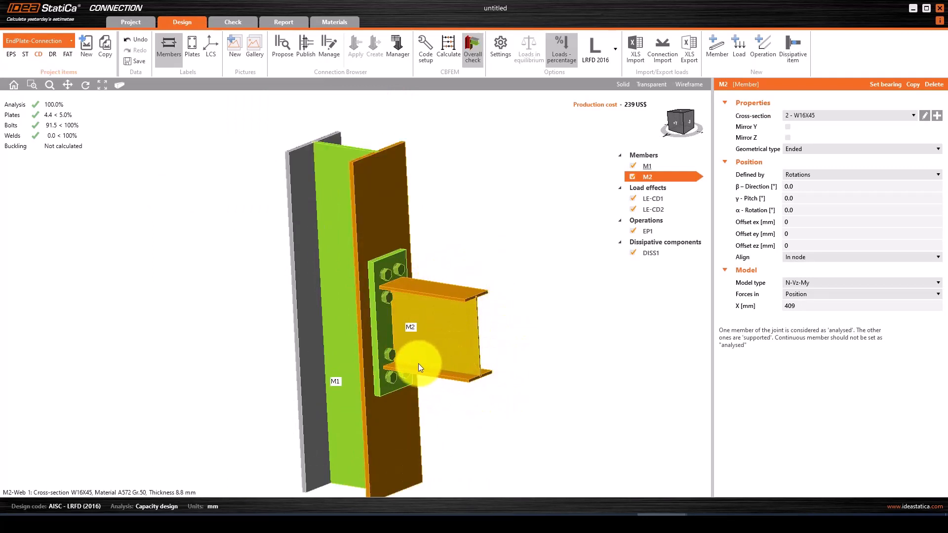
scroll(399, 383, "down", 1)
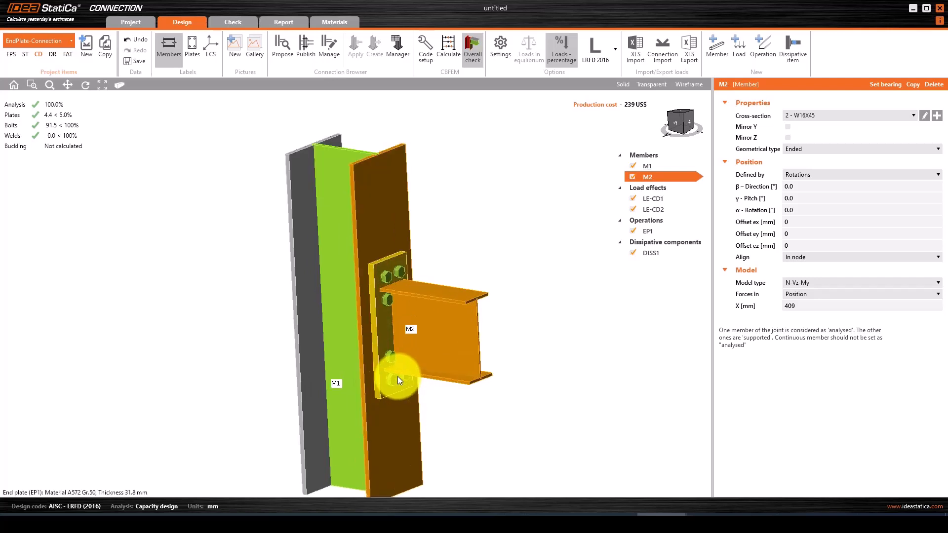
scroll(397, 366, "up", 2)
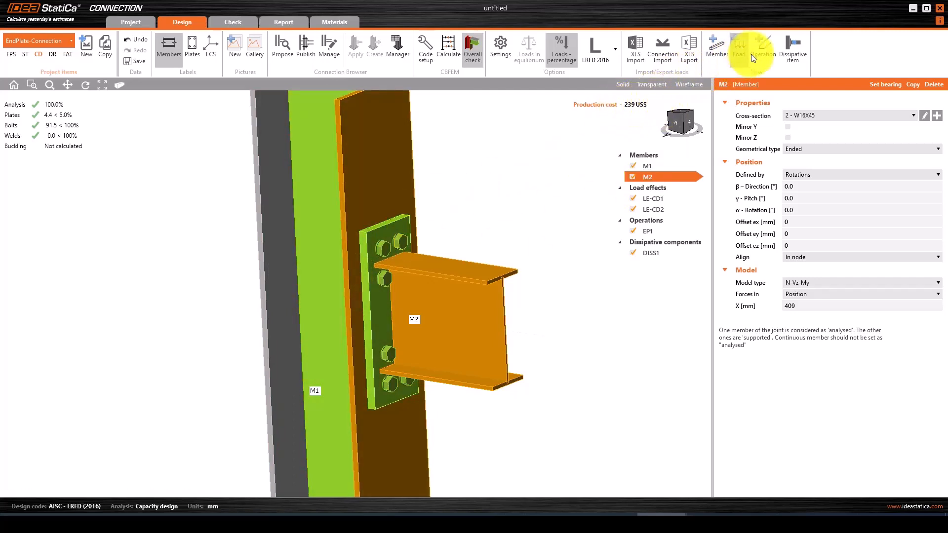
left_click(764, 46)
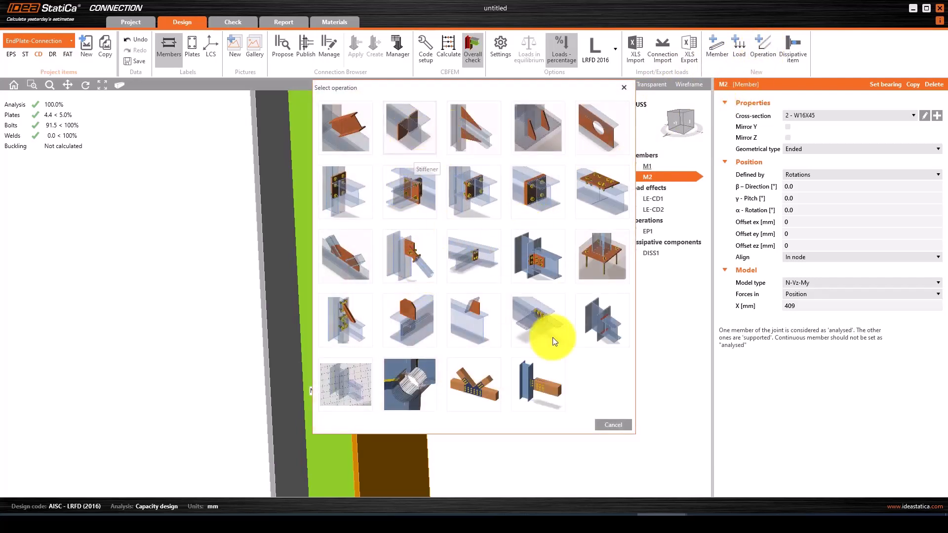
left_click(609, 419)
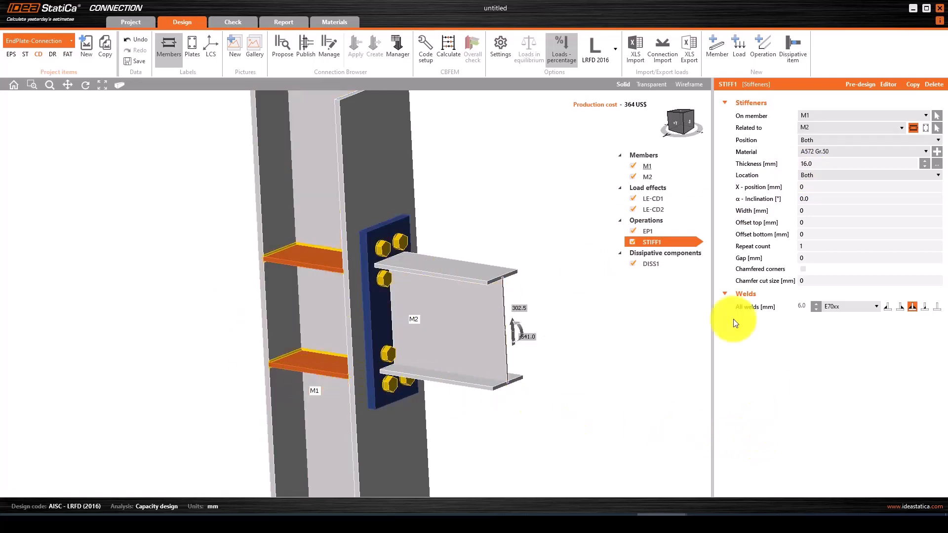
Step: Recalculate the connection with the column stiffeners and examine the overall check under LE-CD1
left_click(451, 44)
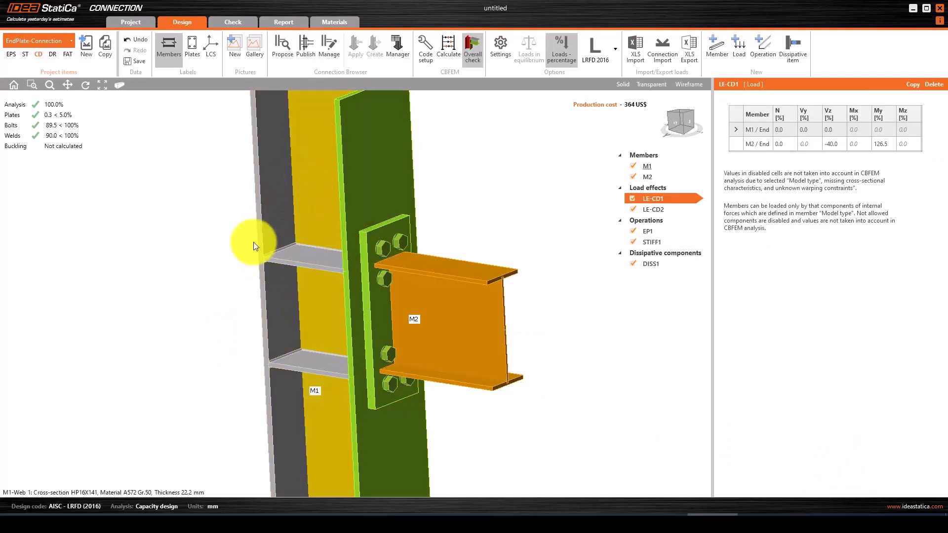
scroll(230, 321, "up", 2)
scroll(230, 321, "down", 3)
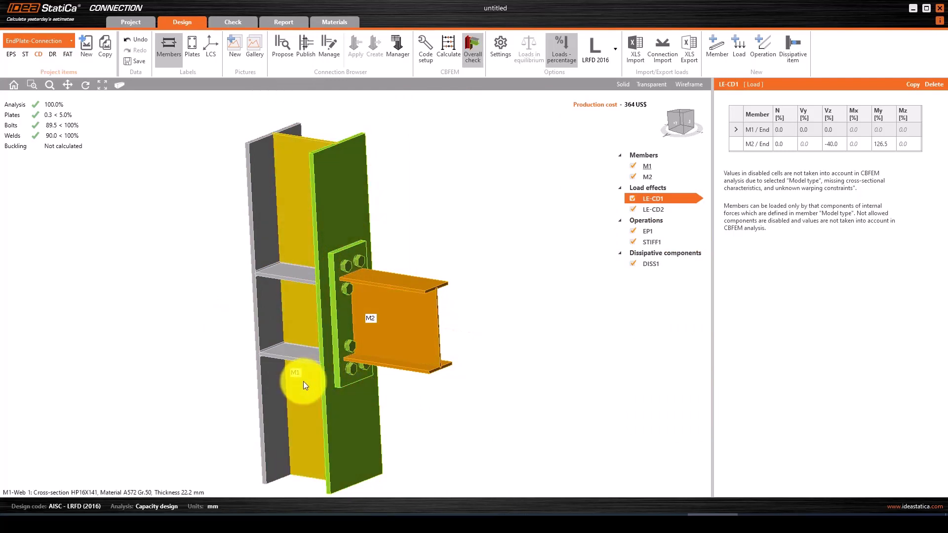
scroll(303, 381, "up", 3)
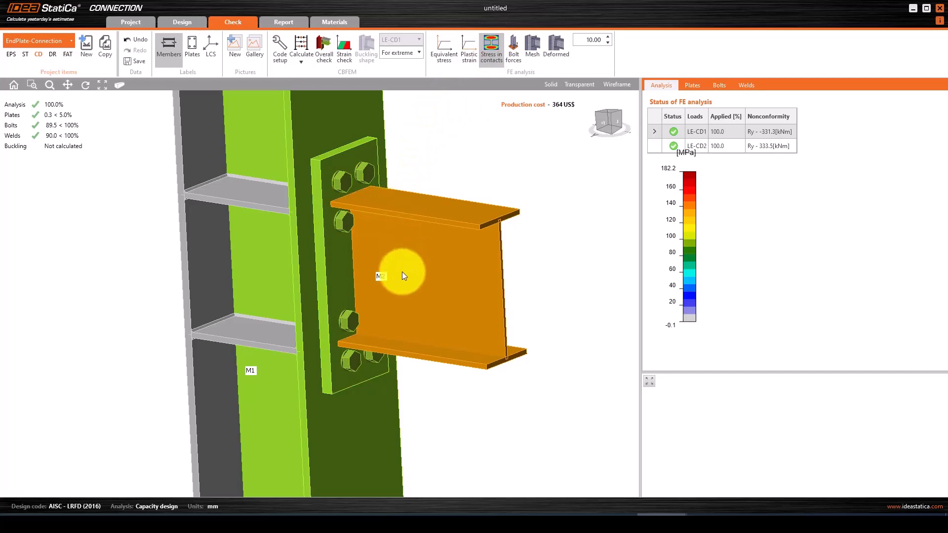
Step: Examine the contact stresses on the end plate together with the bolt forces, and hide the bolt forces again
left_click(417, 253)
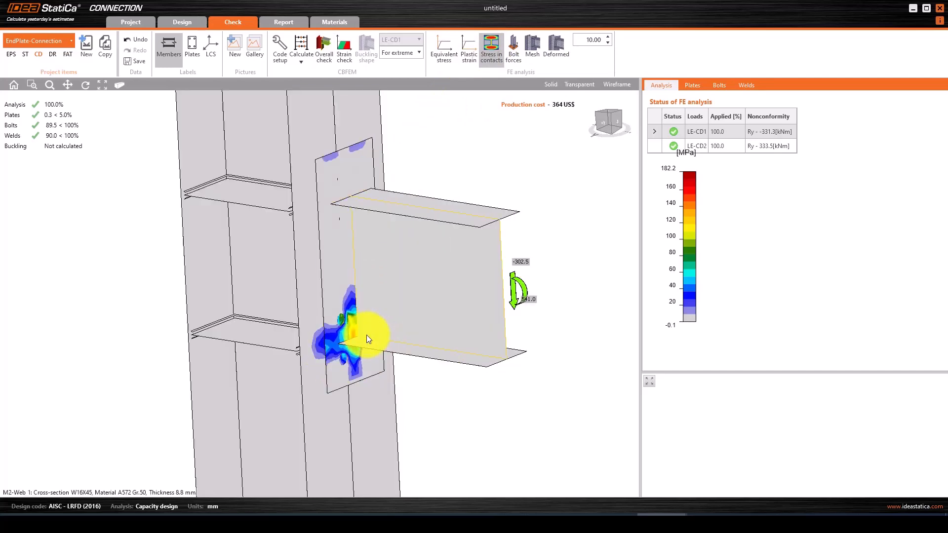
mouse_move(357, 360)
right_mouse_down()
mouse_move(434, 350)
mouse_move(250, 333)
mouse_move(348, 350)
right_mouse_up()
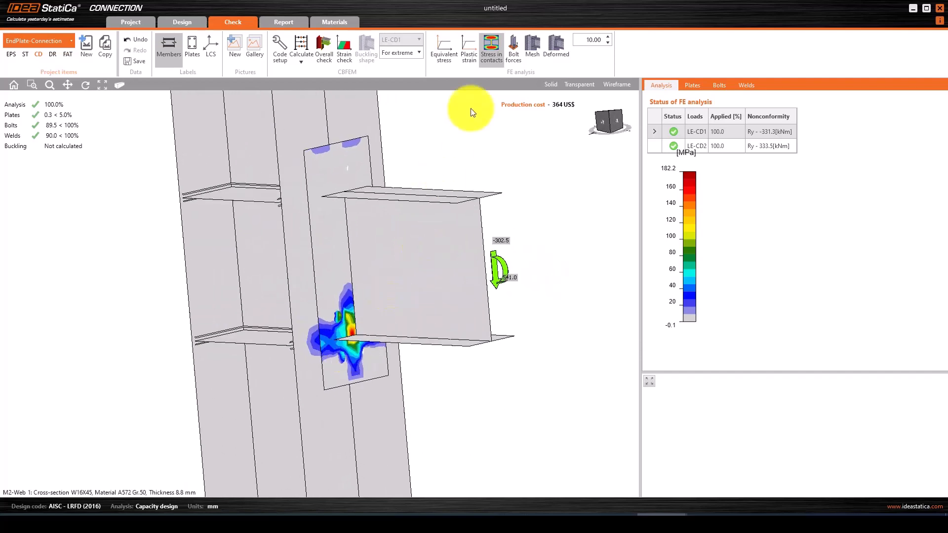
left_click(516, 43)
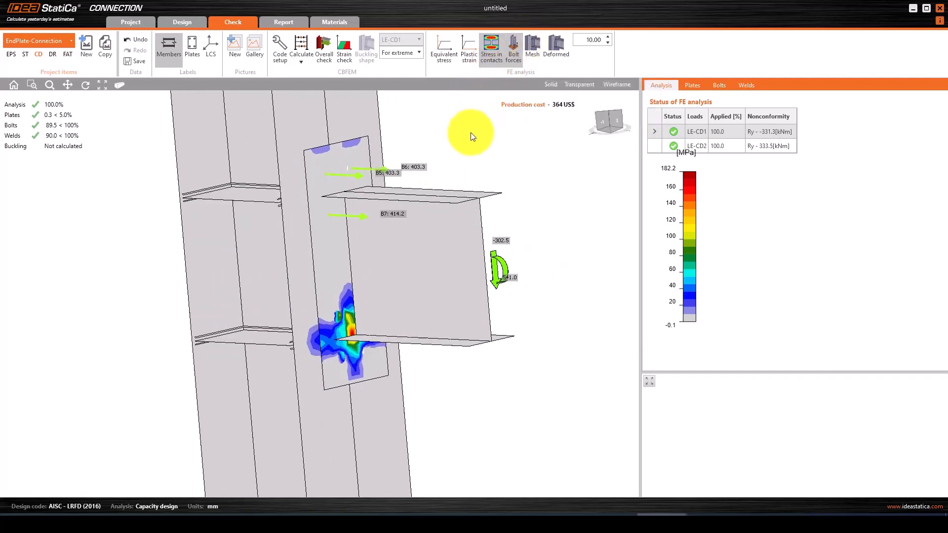
right_click_drag(356, 201, 533, 298)
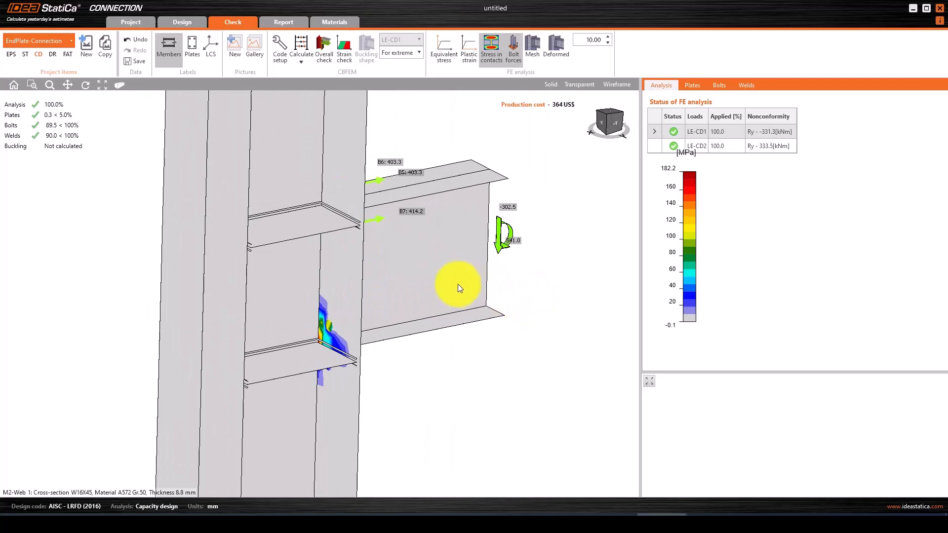
right_click_drag(438, 280, 363, 300)
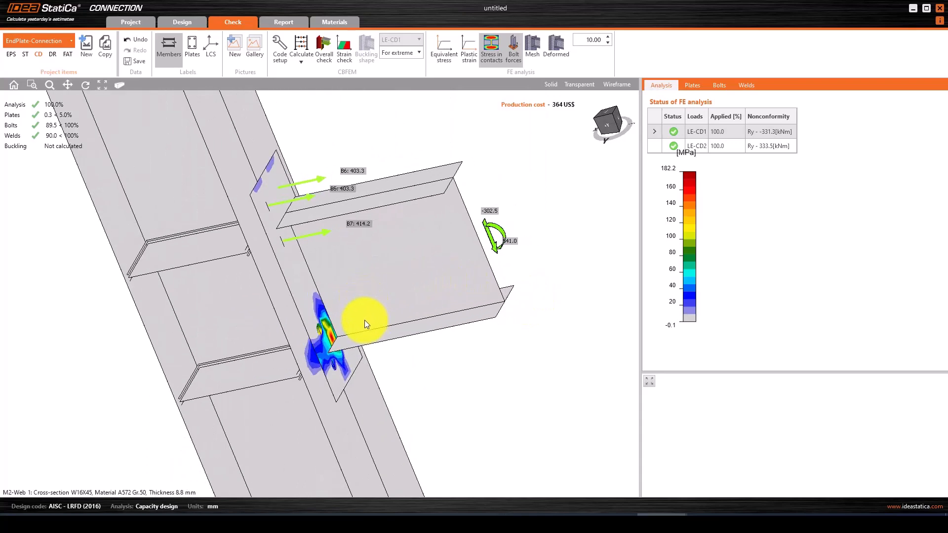
left_click(495, 49)
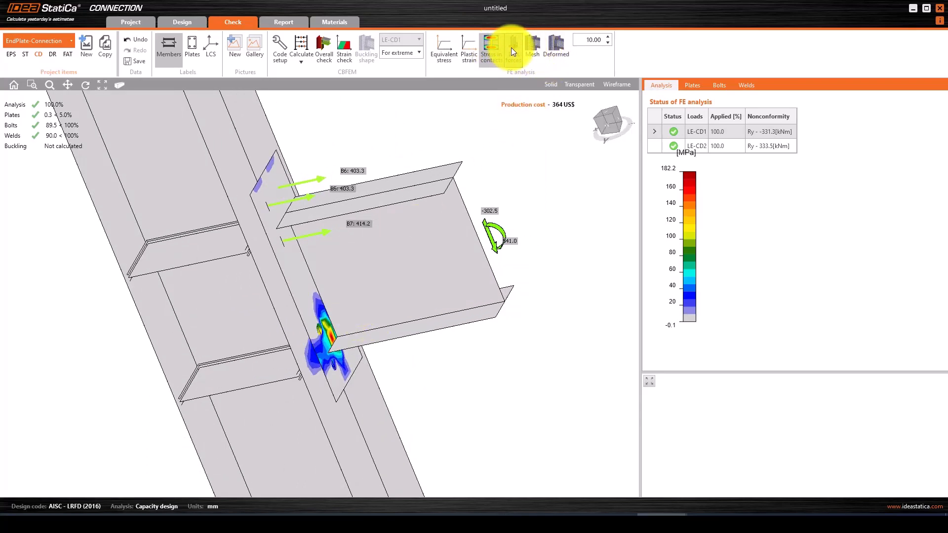
Step: Display the deformed shape of the connection with contact stresses and inspect it from several angles
left_click(559, 42)
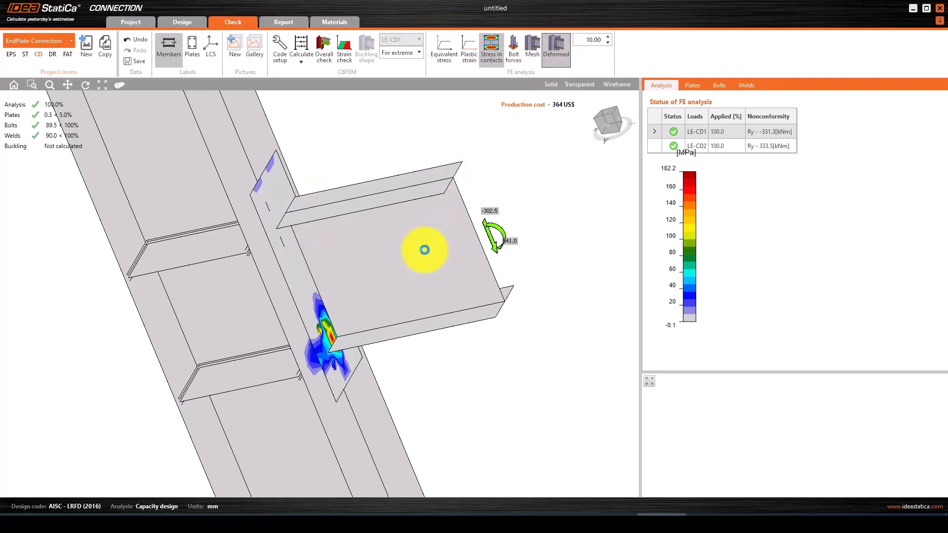
right_click_drag(404, 277, 396, 213)
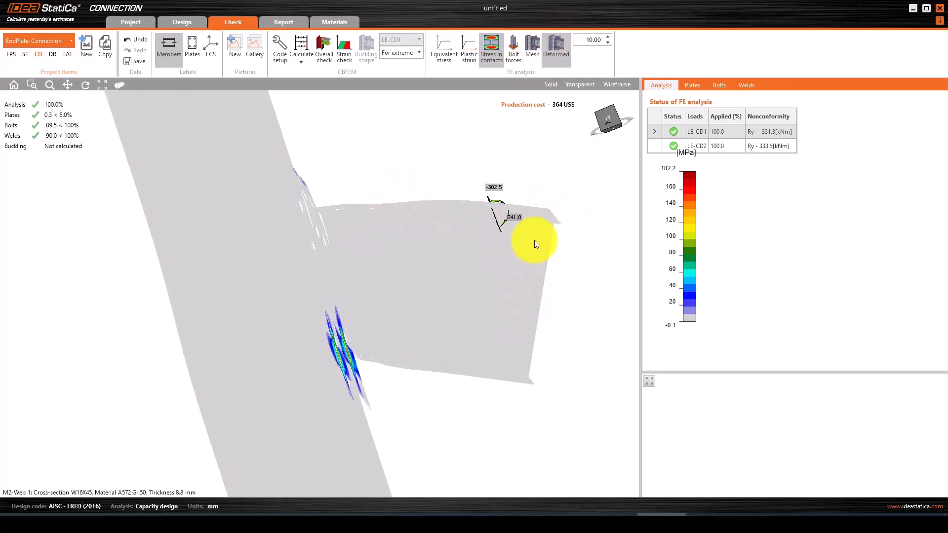
right_click_drag(477, 263, 460, 150)
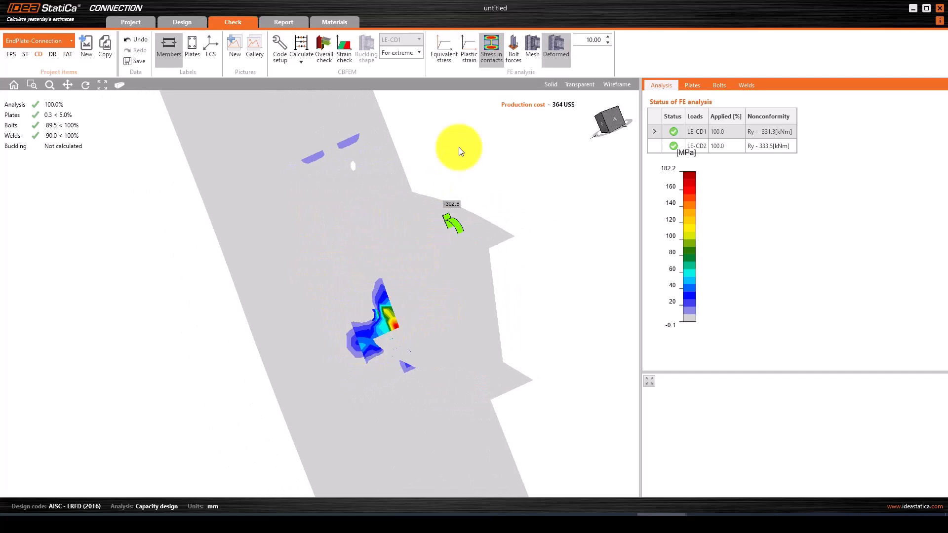
Step: Display the plastic strain on the undeformed model and examine its distribution in beam M2 near the end plate
left_click(471, 57)
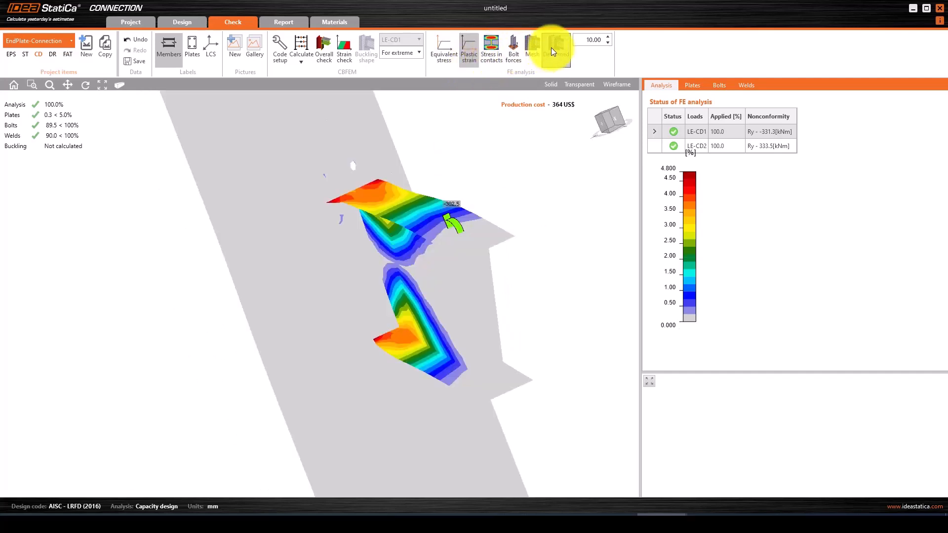
left_click(555, 49)
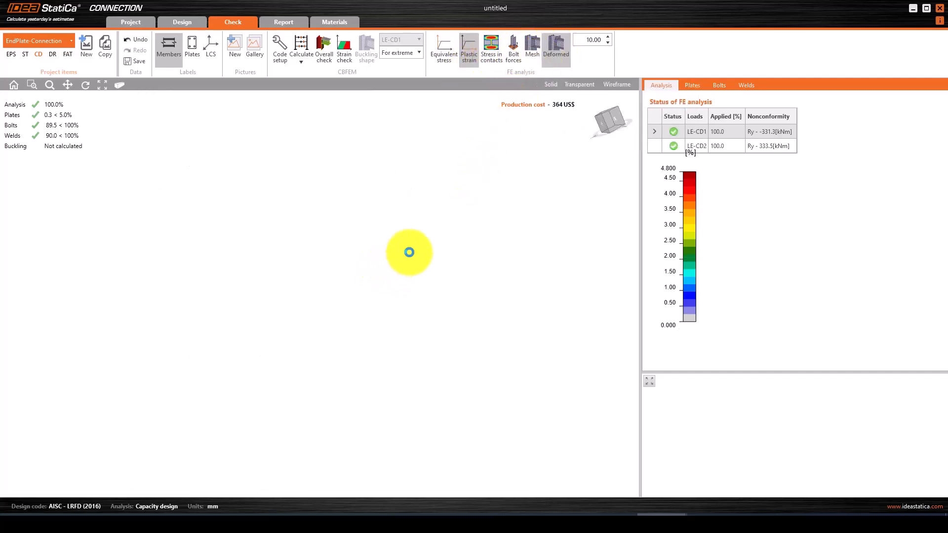
right_click_drag(408, 268, 447, 256)
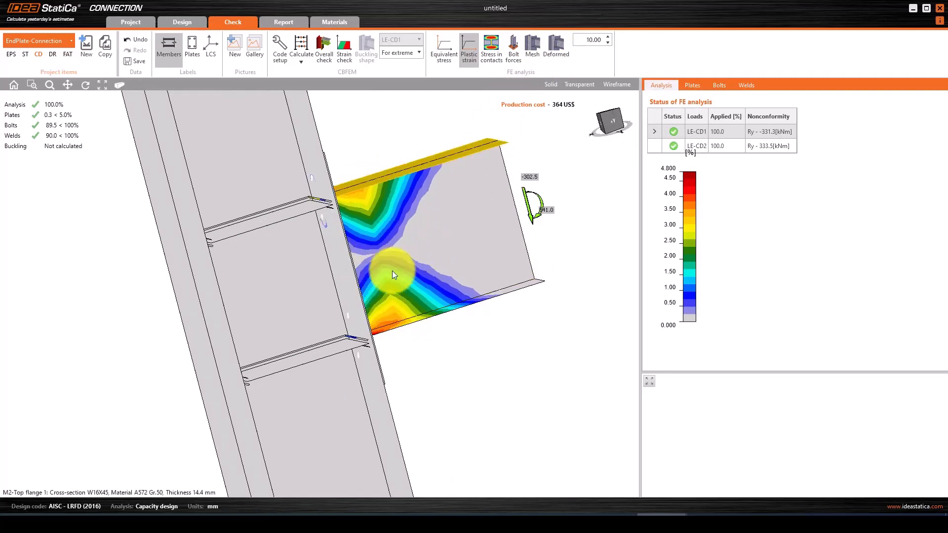
mouse_move(392, 271)
right_mouse_down()
mouse_move(440, 275)
mouse_move(396, 338)
mouse_move(399, 268)
right_mouse_up()
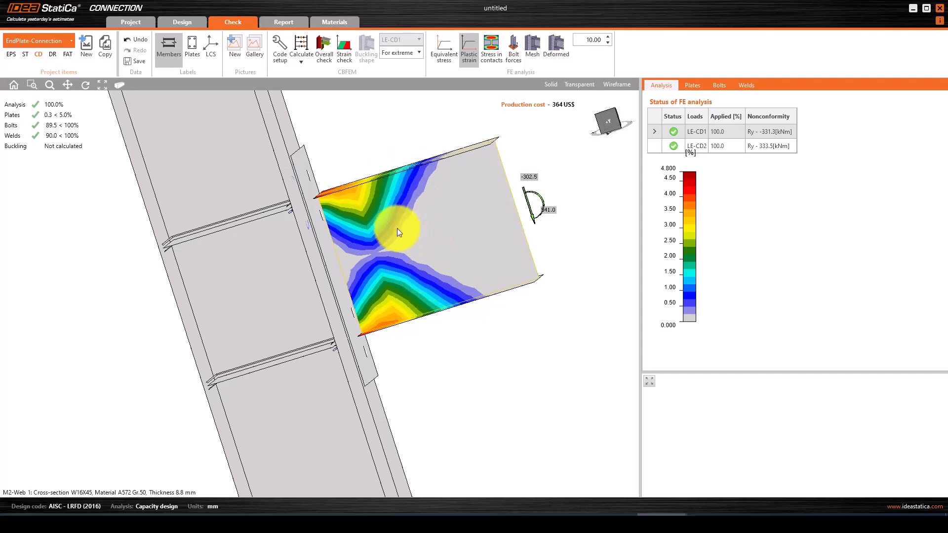
middle_click_drag(386, 210, 368, 236)
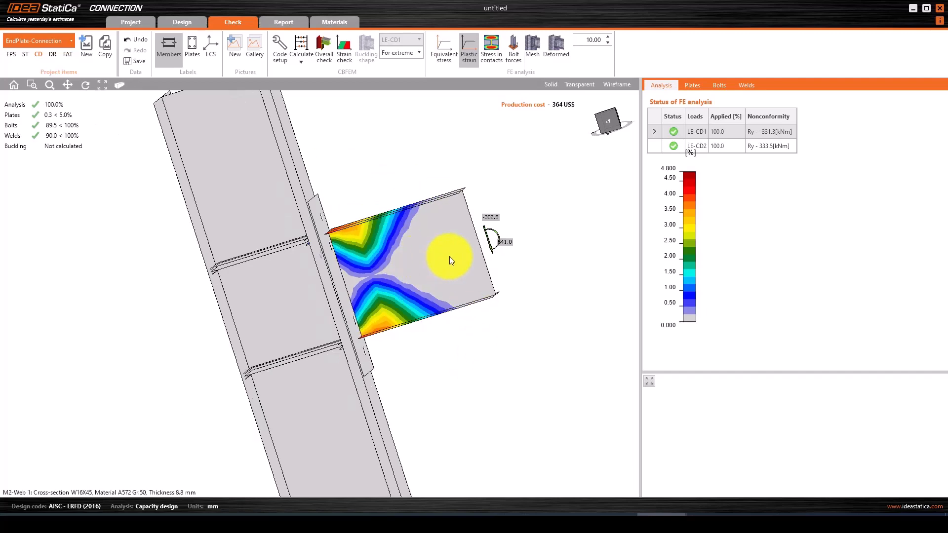
right_click_drag(449, 258, 334, 247)
right_click_drag(347, 343, 334, 311)
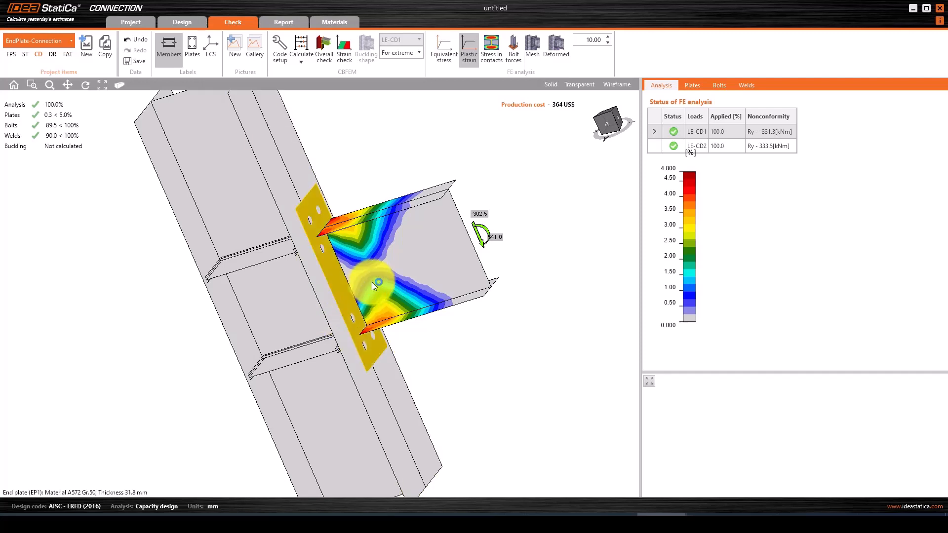
mouse_move(428, 268)
middle_mouse_down()
mouse_move(444, 302)
mouse_move(432, 255)
middle_mouse_up()
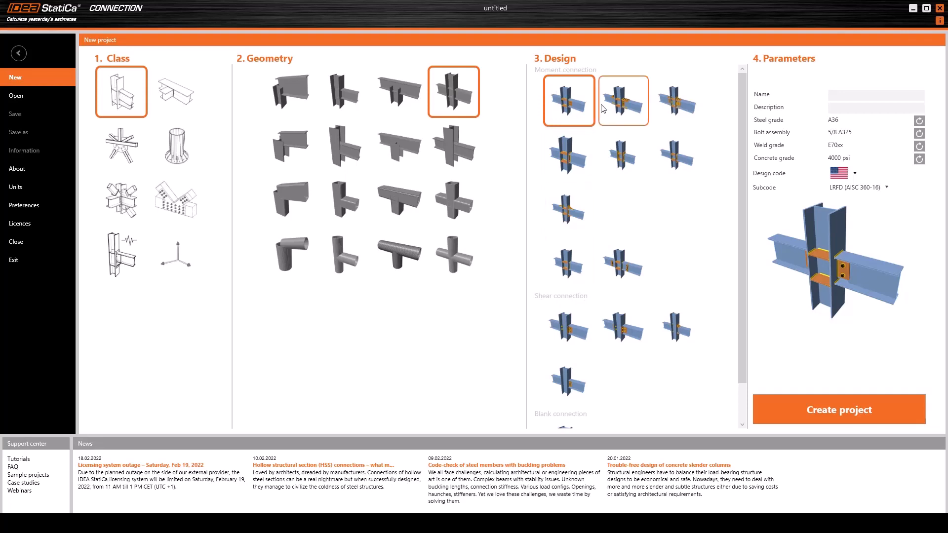
Step: Compare the moment connection designs and create an LRFD (AISC 360-16) project from the welded two-beam design with horizontal column stiffeners
left_click(572, 171)
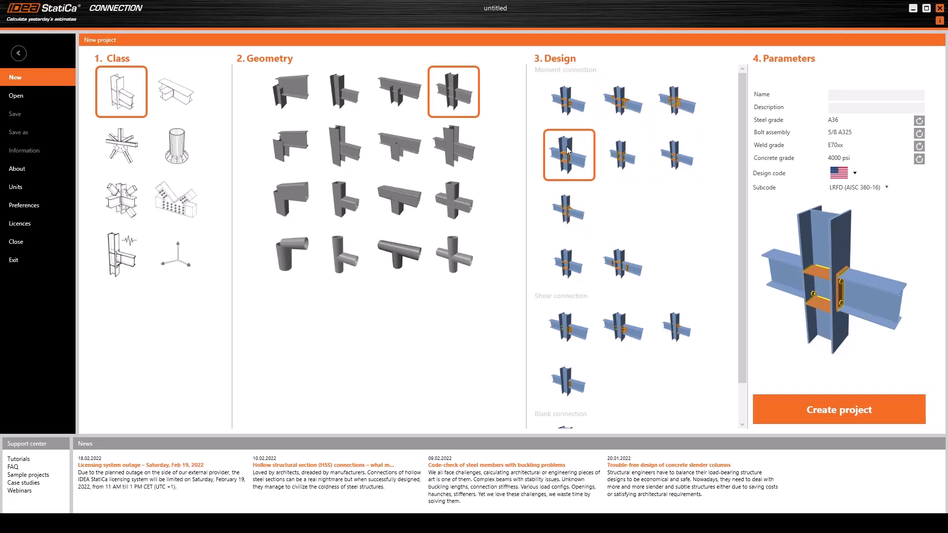
left_click(612, 160)
left_click(572, 169)
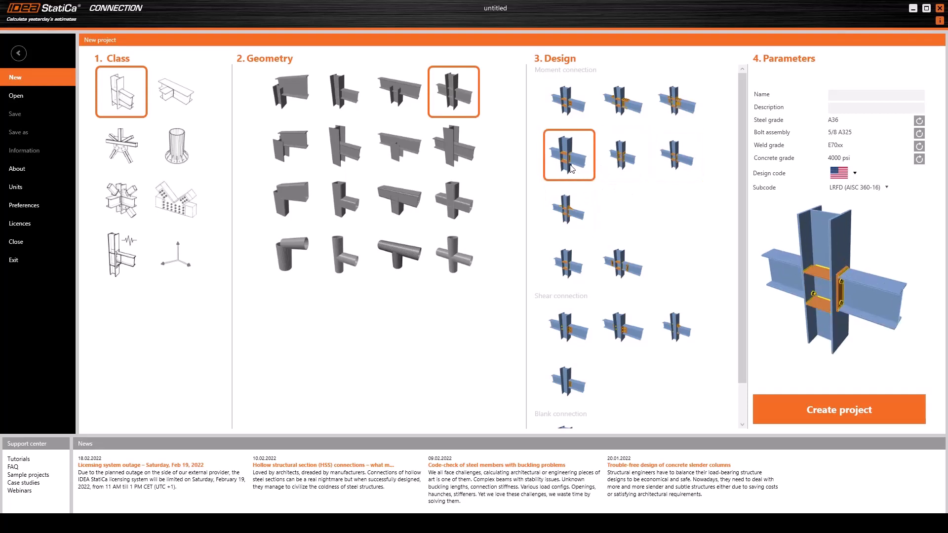
left_click(666, 159)
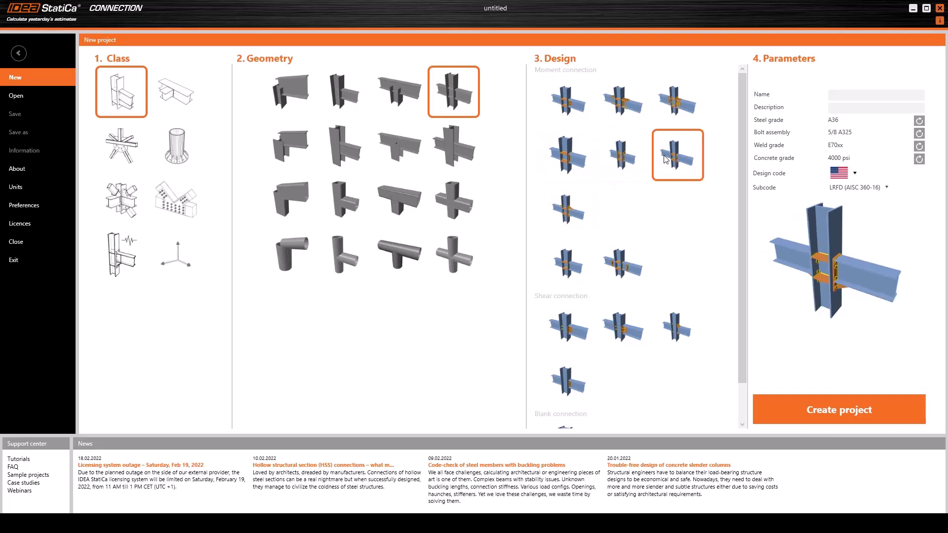
left_click(660, 121)
left_click(588, 166)
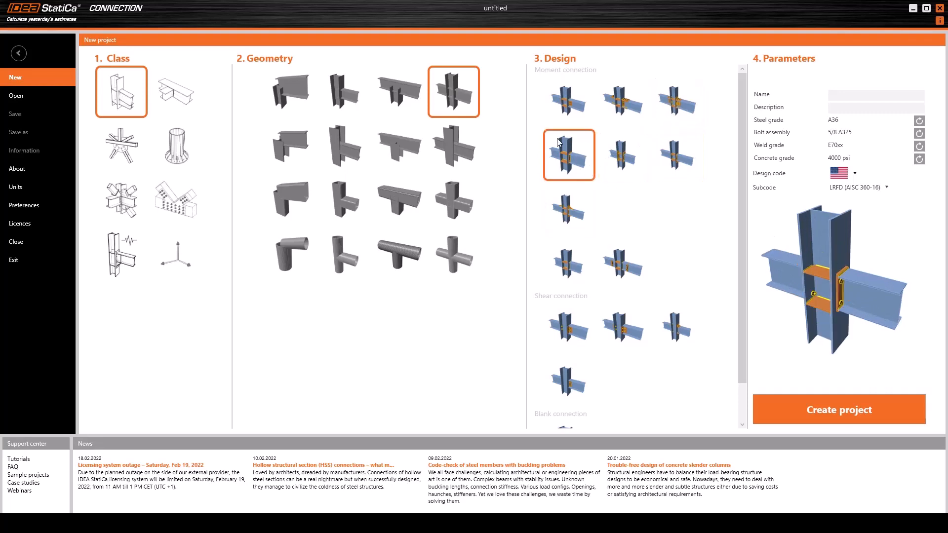
left_click(566, 263)
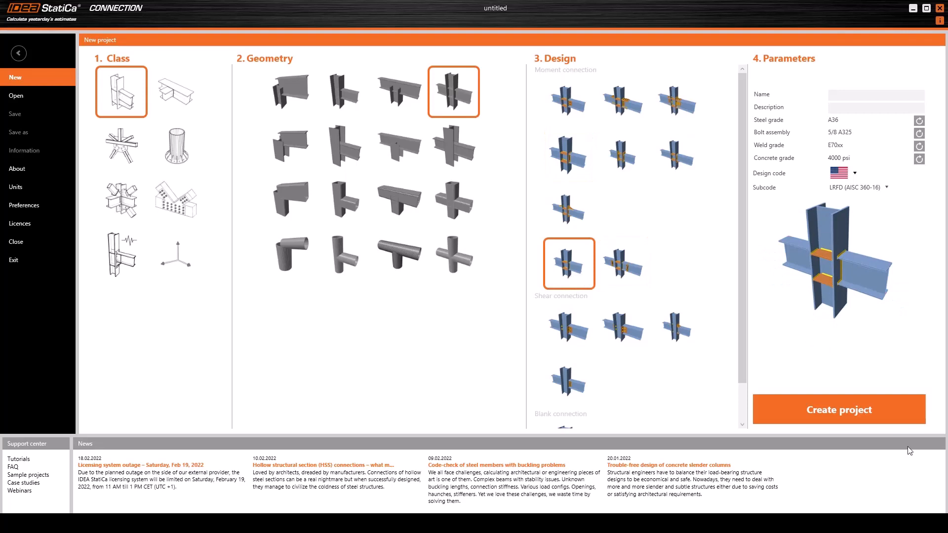
left_click(840, 411)
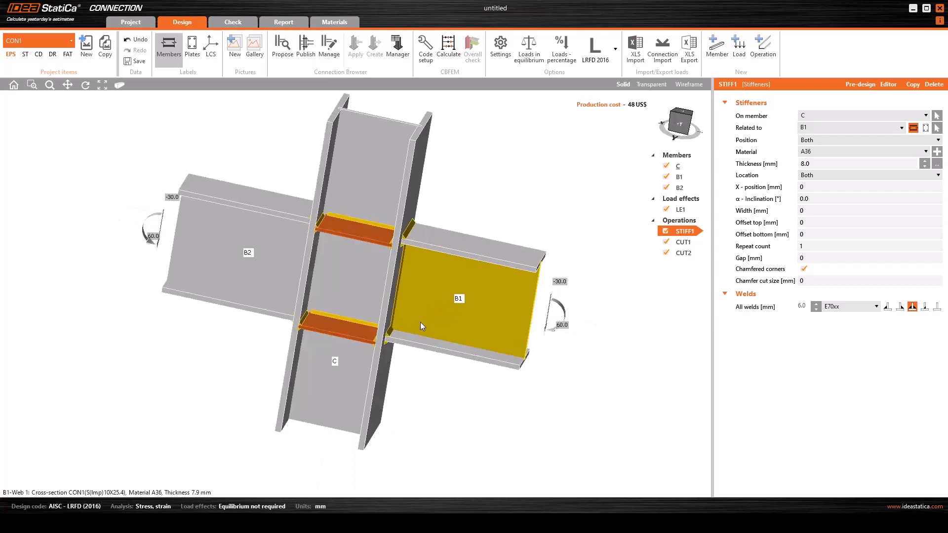
Step: Examine the welded joint of column C with beams B1 and B2 in 3D and in the +Y view
left_click_drag(414, 325, 357, 301)
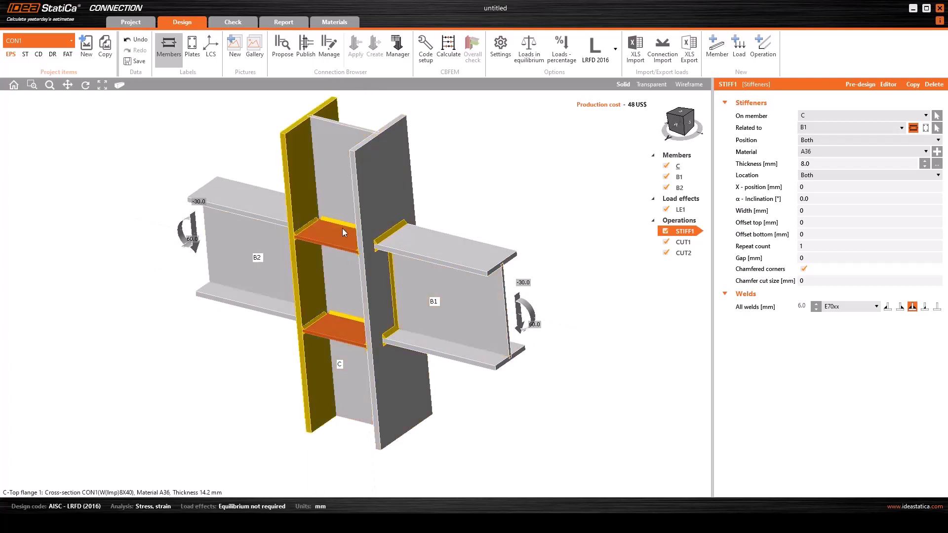
scroll(387, 291, "down", 2)
scroll(405, 290, "up", 3)
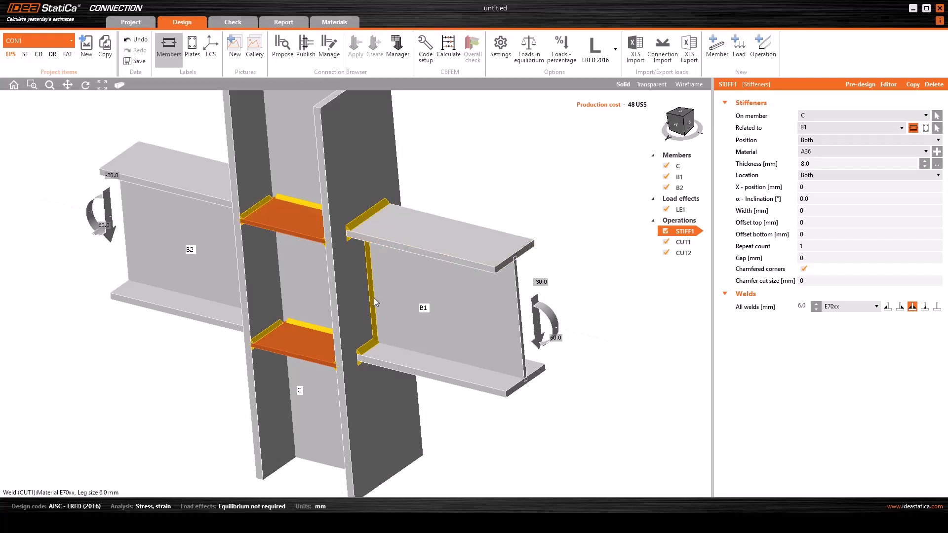
middle_click_drag(385, 290, 403, 264)
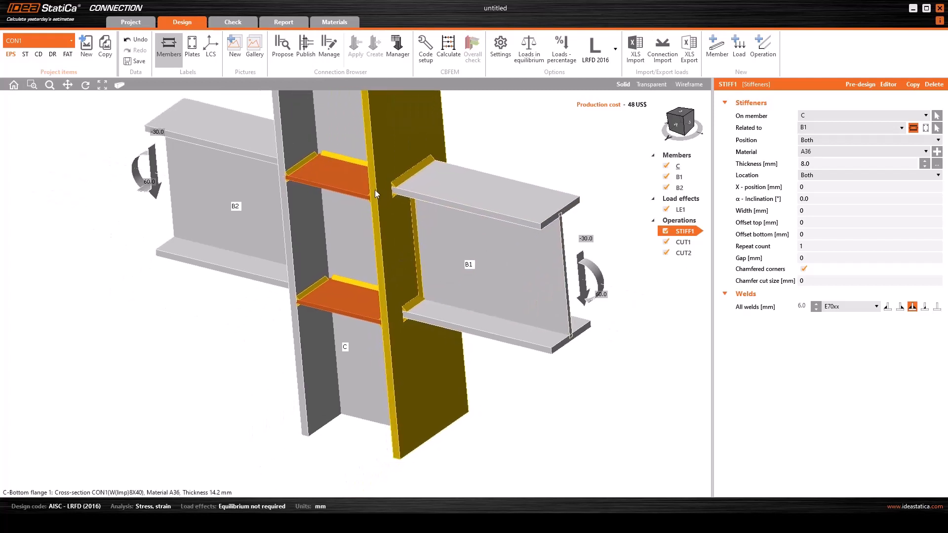
left_click(682, 126)
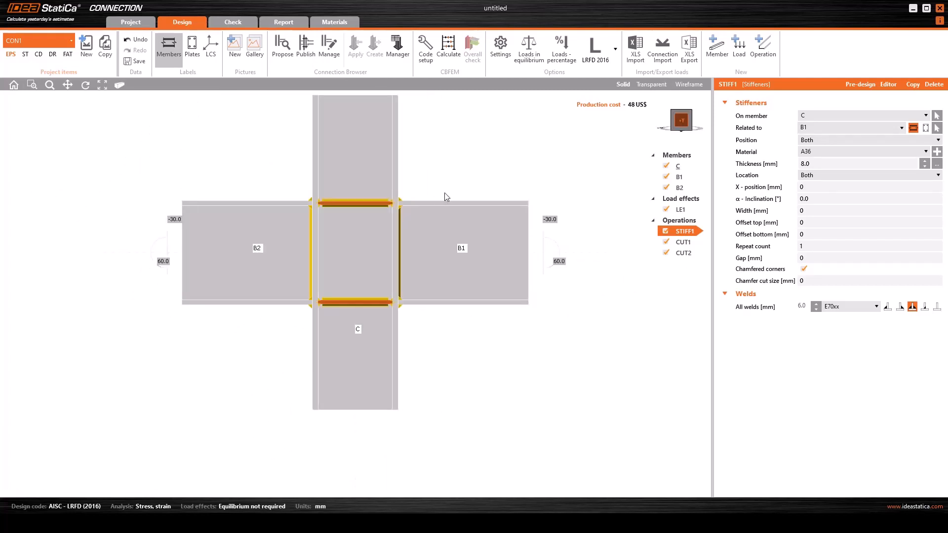
Step: Examine the welded joint in 3D and review the member properties of beams B1 and B2 and column C
scroll(392, 215, "down", 3)
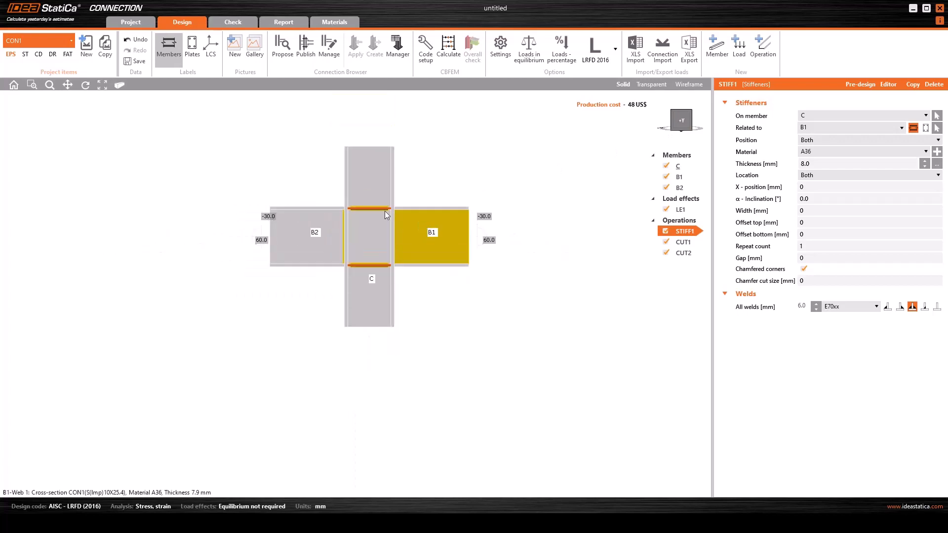
scroll(385, 211, "up", 5)
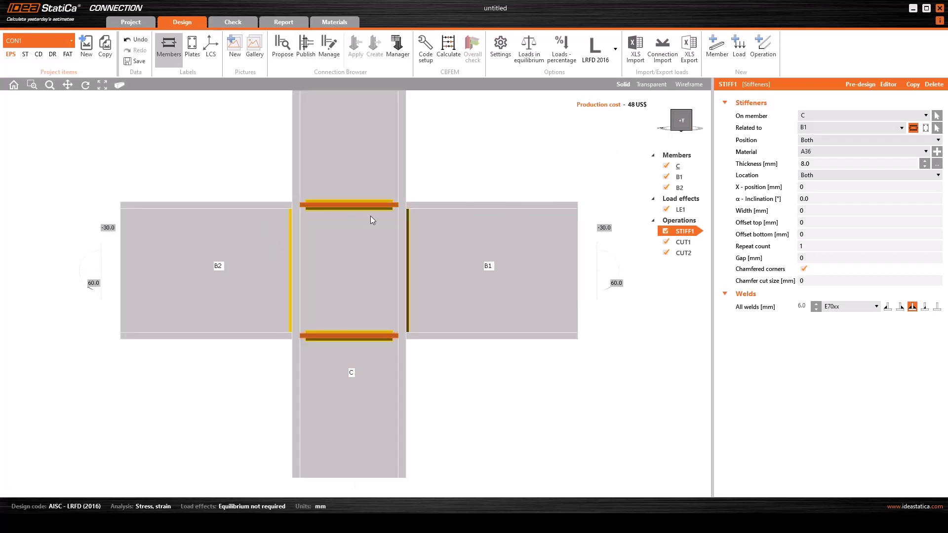
middle_click_drag(494, 309, 474, 294)
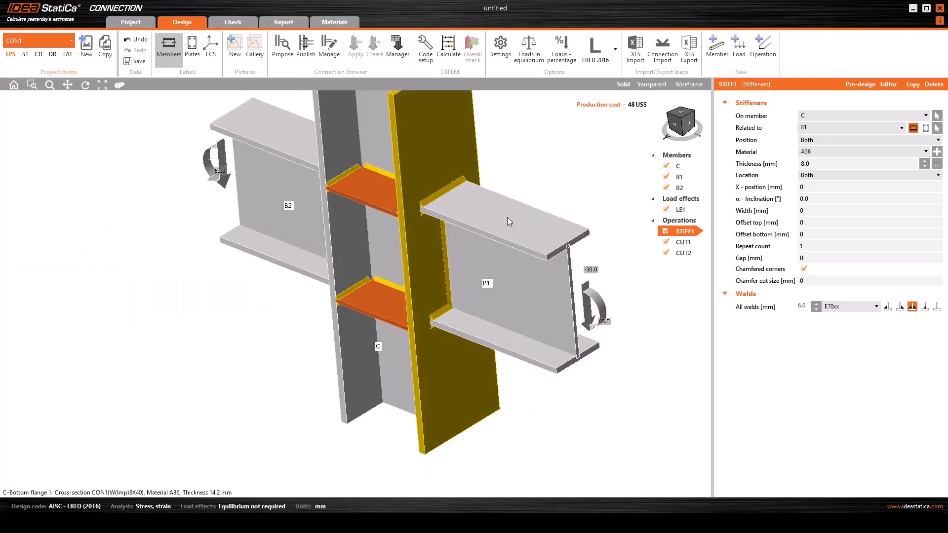
left_click(678, 176)
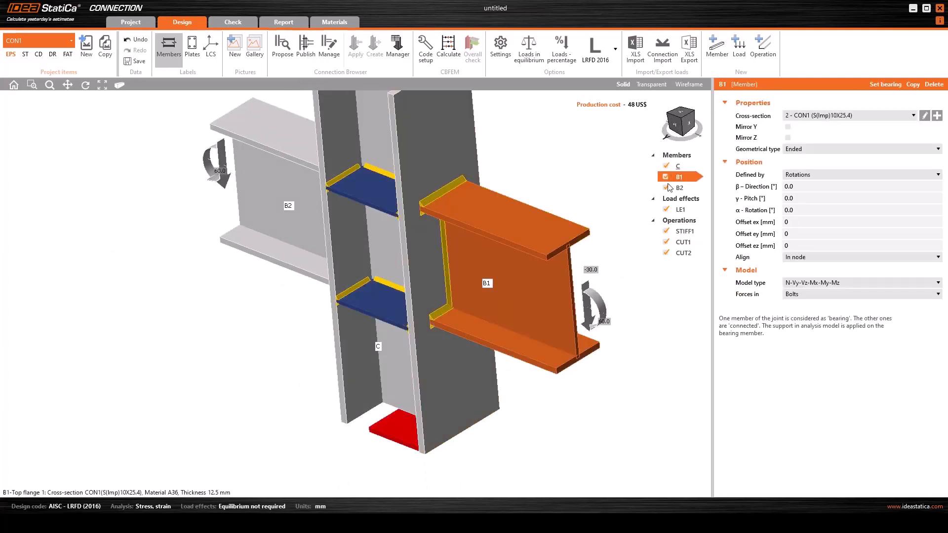
left_click(284, 155)
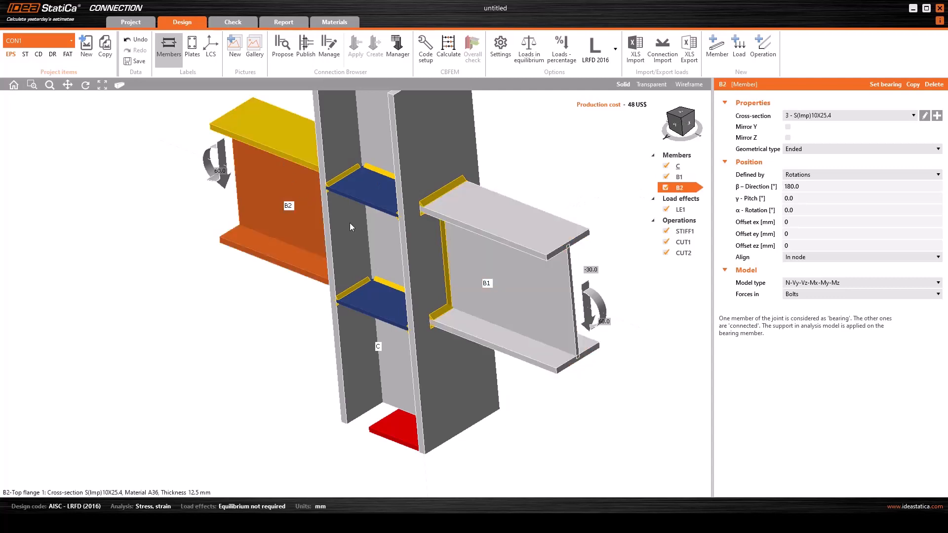
left_click(393, 145)
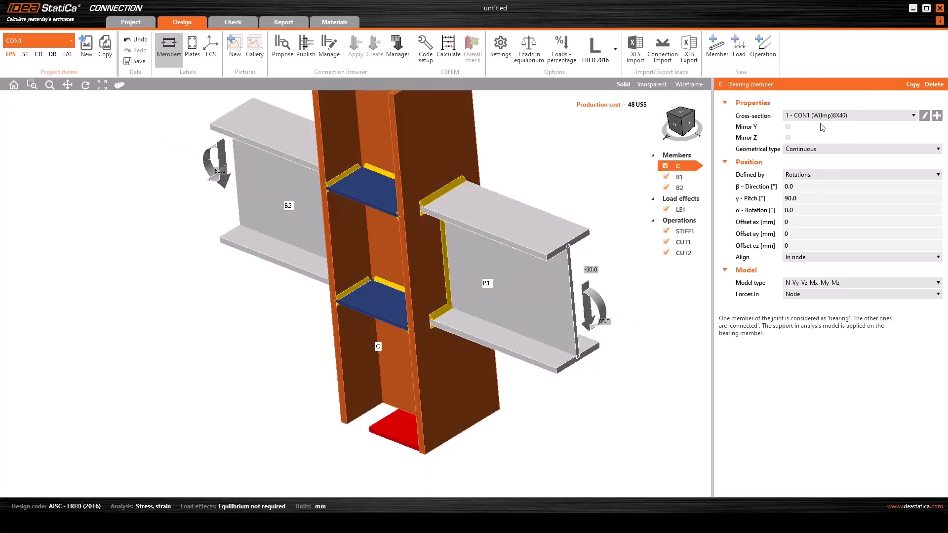
Step: Review load effect LE1 and the weld settings of beam B1's cut, and calculate the connection
left_click(682, 209)
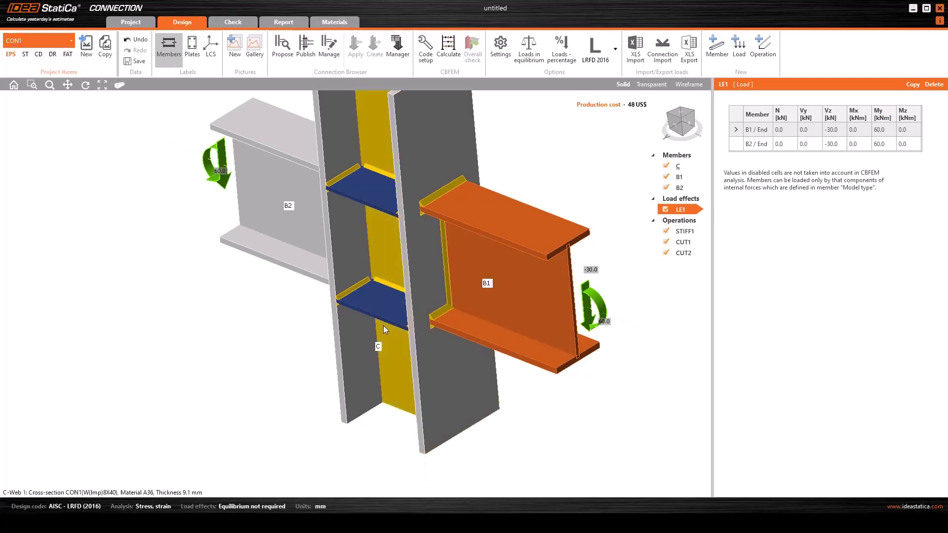
scroll(369, 328, "down", 2)
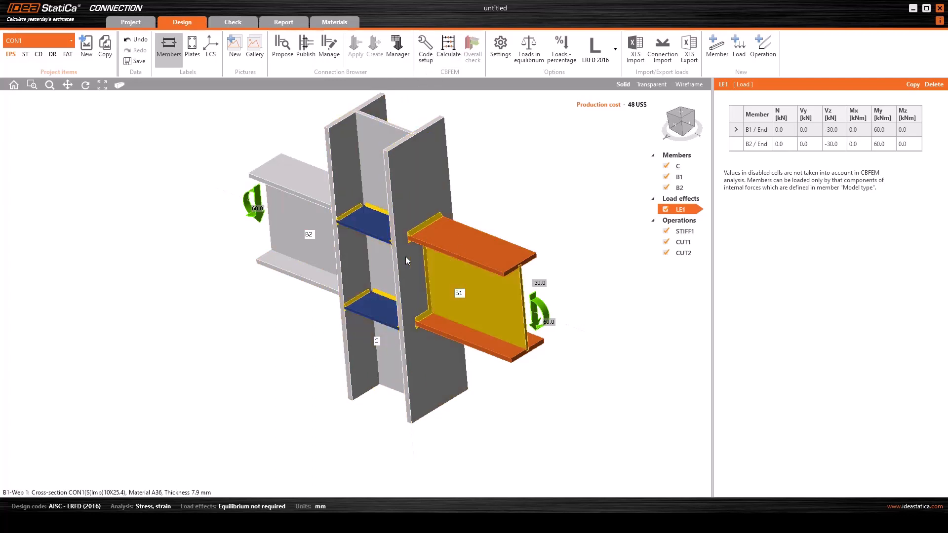
left_click(423, 224)
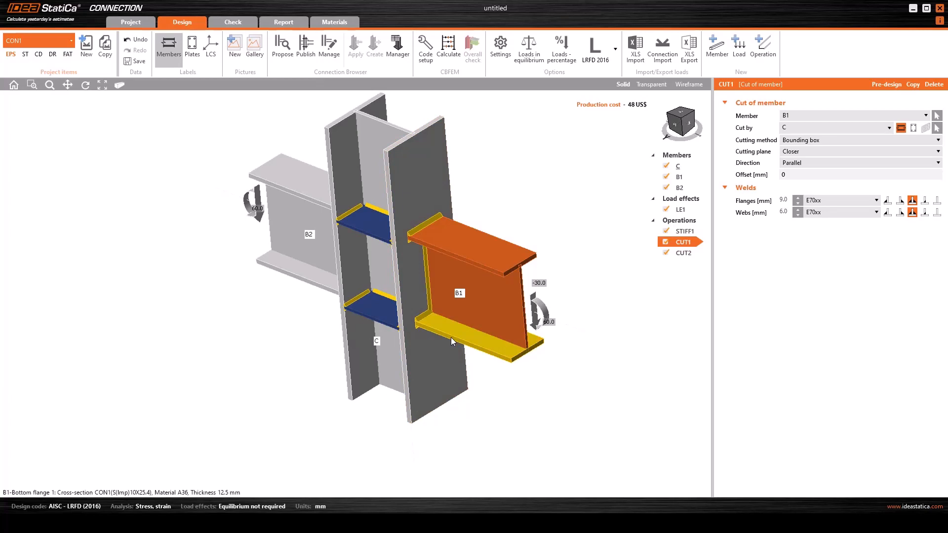
left_click(449, 51)
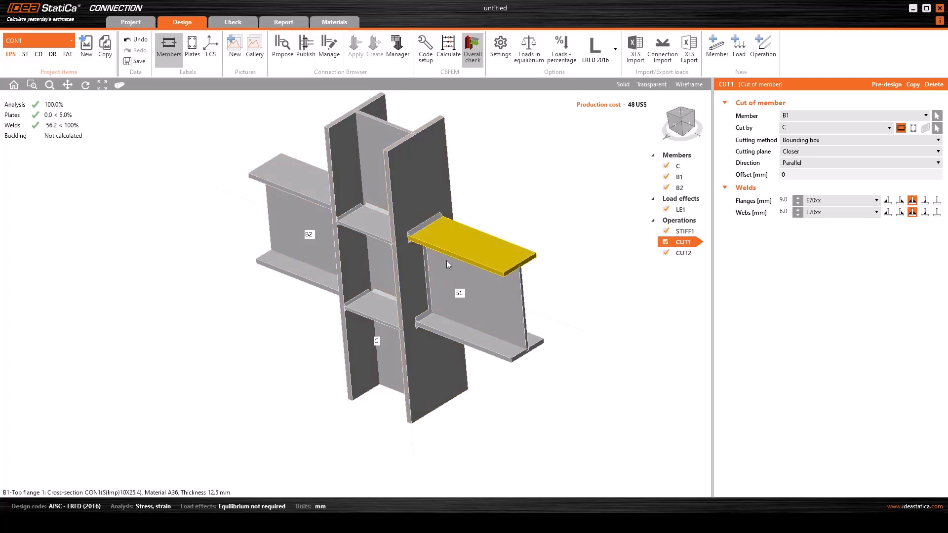
Step: Set the welds of beam B1's cut (CUT1) to 6 mm on the flanges and 5 mm on the web
left_click(786, 201)
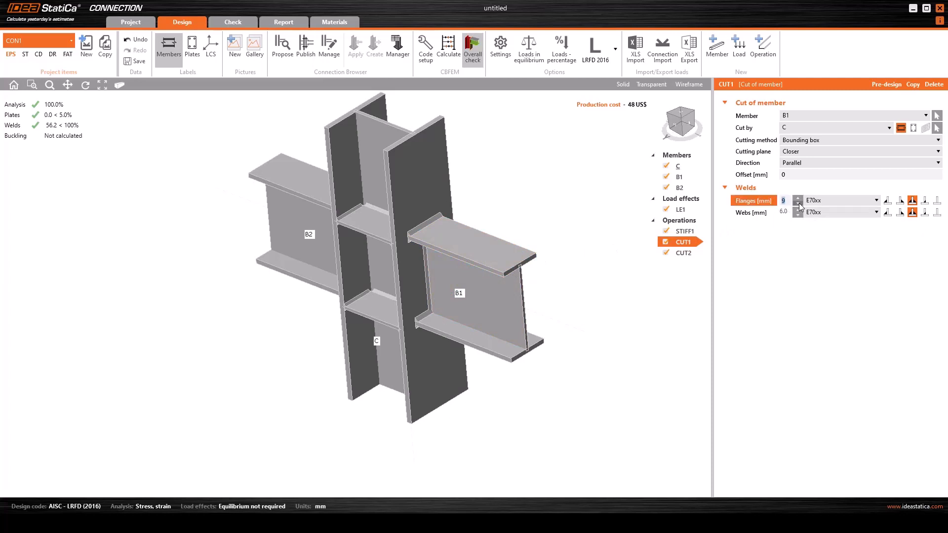
left_click(799, 203)
left_click(799, 203)
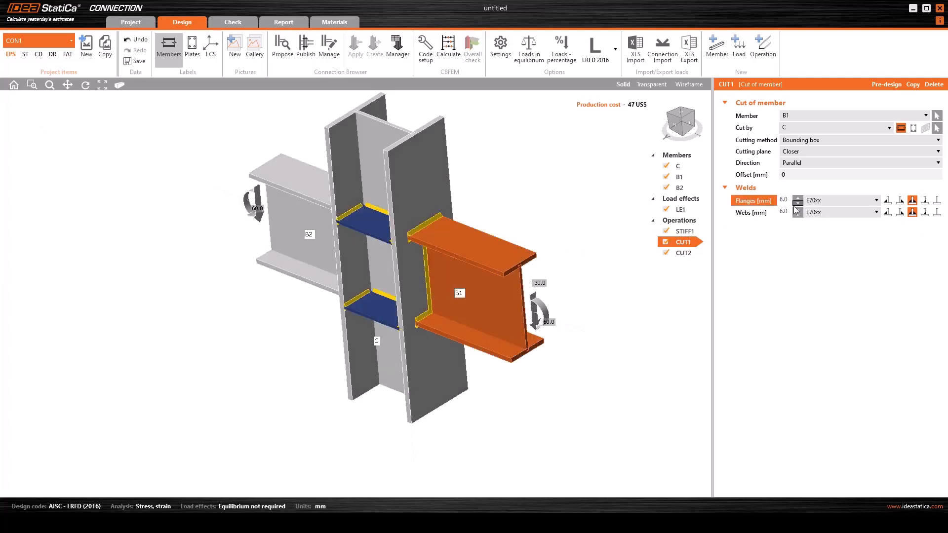
left_click(798, 216)
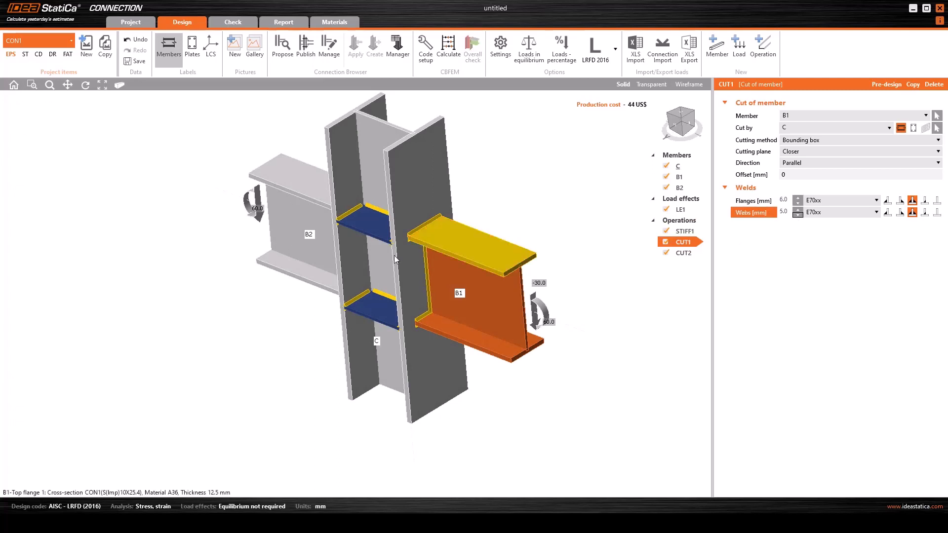
Step: Set the welds of beam B2's cut (CUT2) to 6 mm on the flanges and 4 mm on the web
left_click(683, 253)
left_click(798, 204)
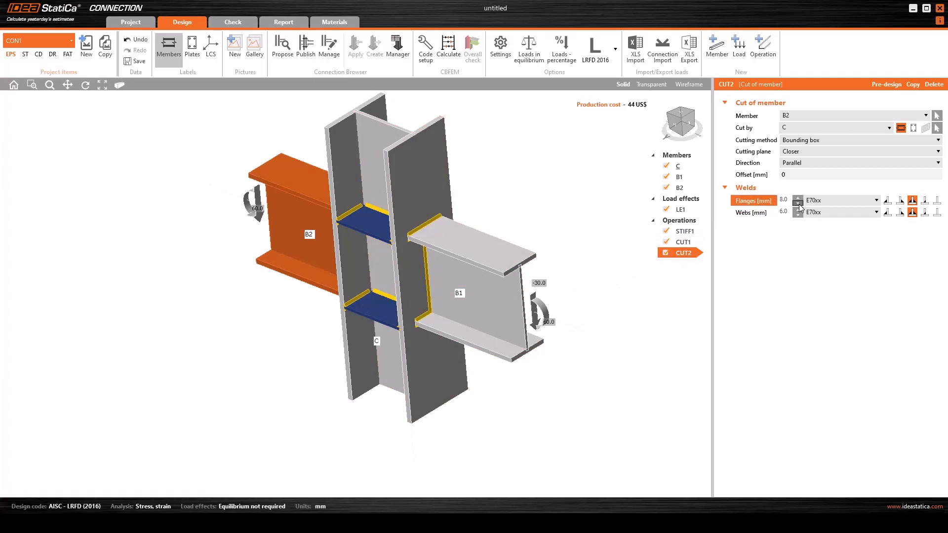
left_click(798, 215)
left_click(799, 215)
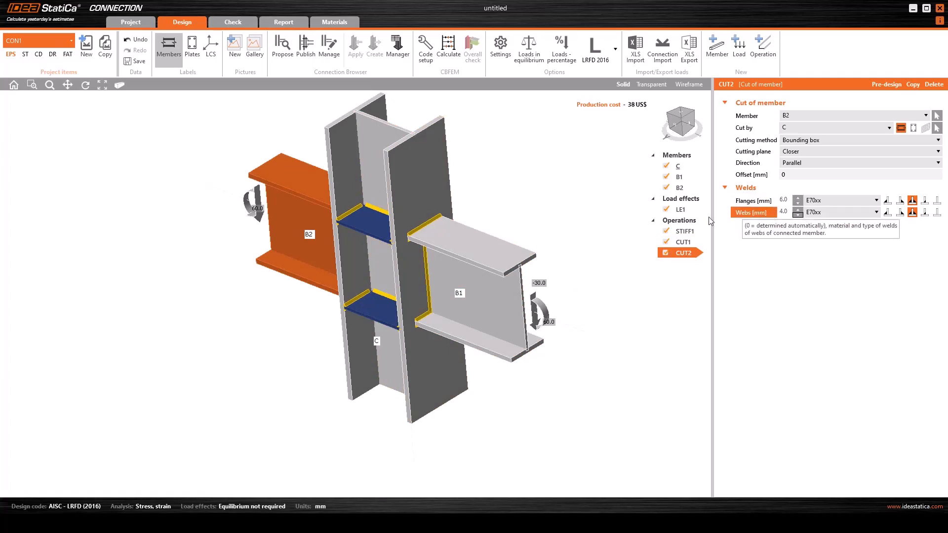
Step: Change the weld material of the column stiffeners STIFF1 to E60xx and recalculate the connection
left_click(686, 235)
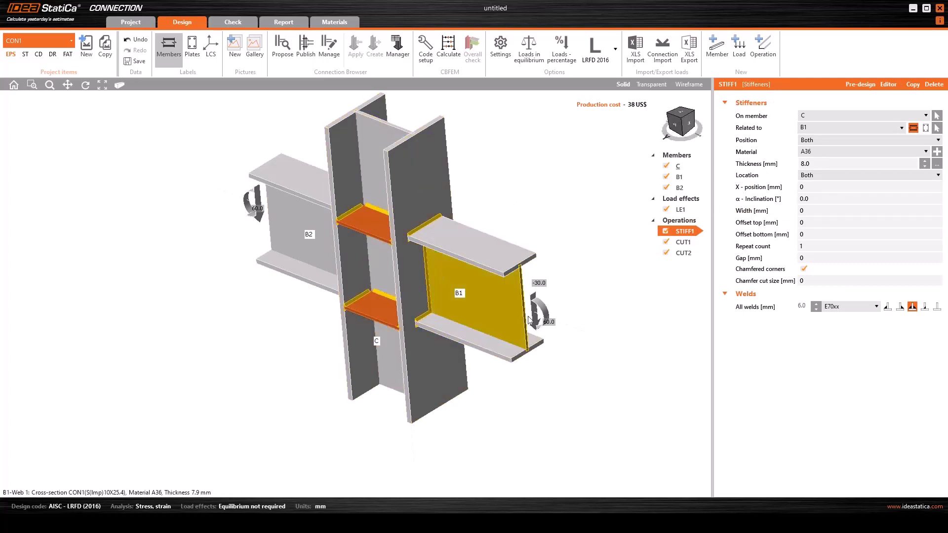
left_click(868, 307)
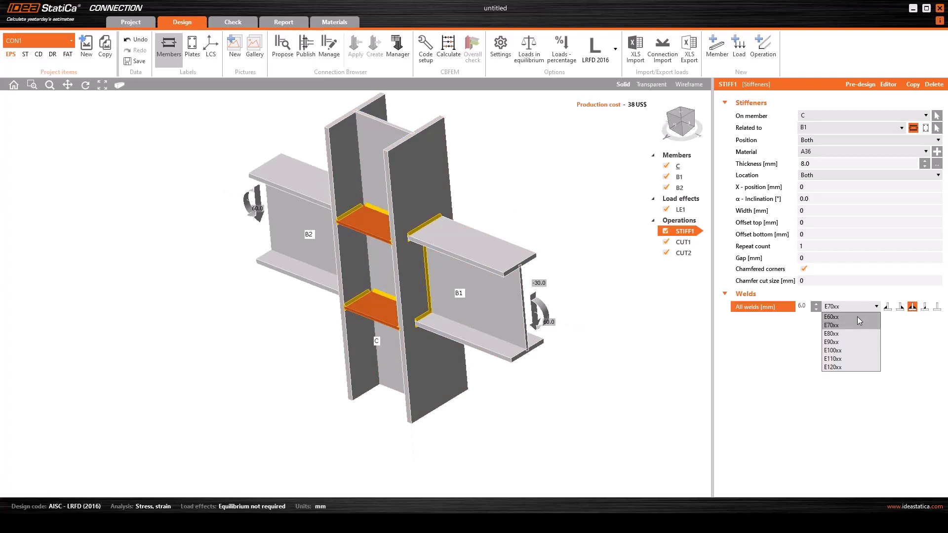
left_click(851, 317)
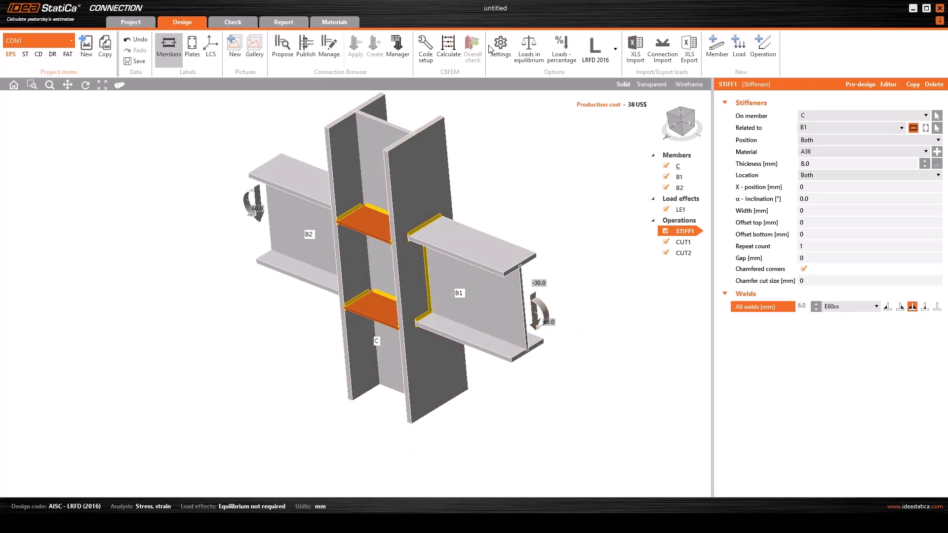
left_click(449, 47)
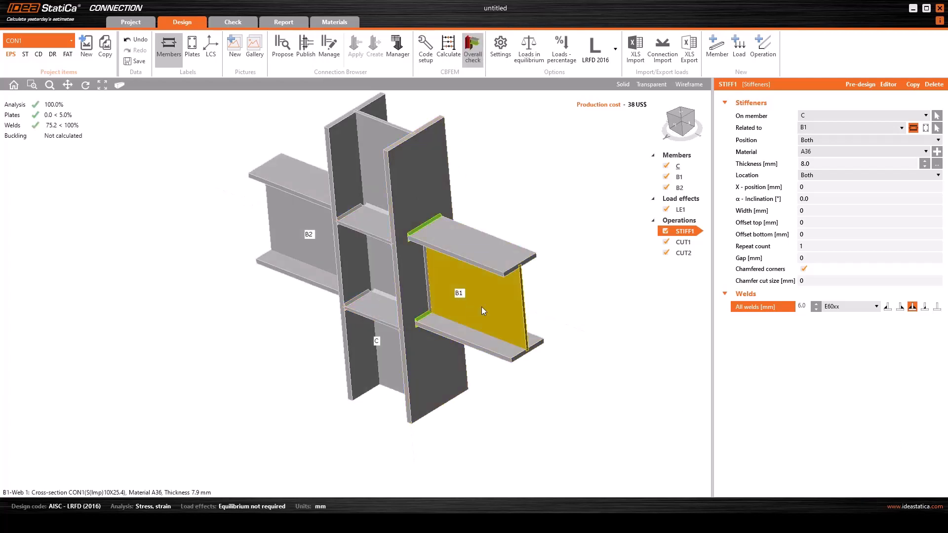
Step: Inspect the overall check colouring of the beam flange welds and stiffeners from several angles
middle_click_drag(436, 286, 462, 275)
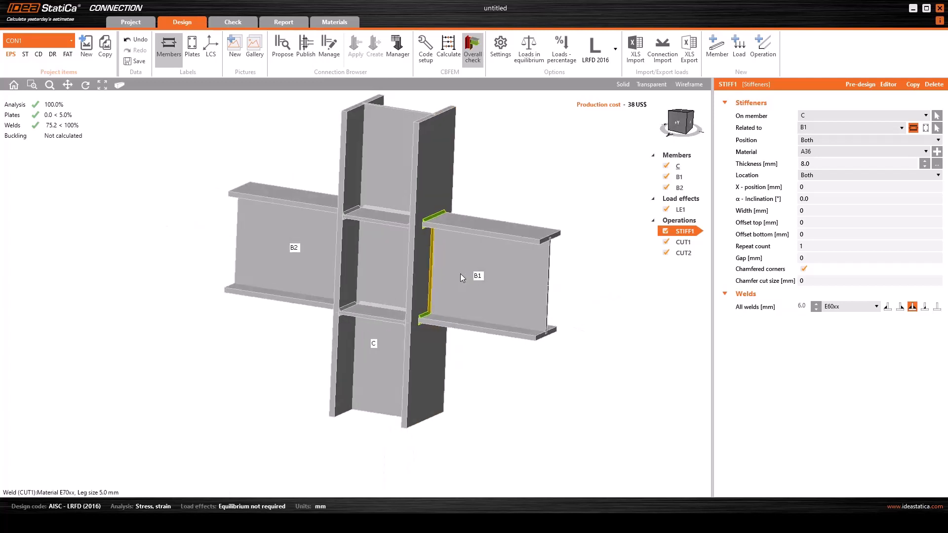
scroll(428, 220, "up", 5)
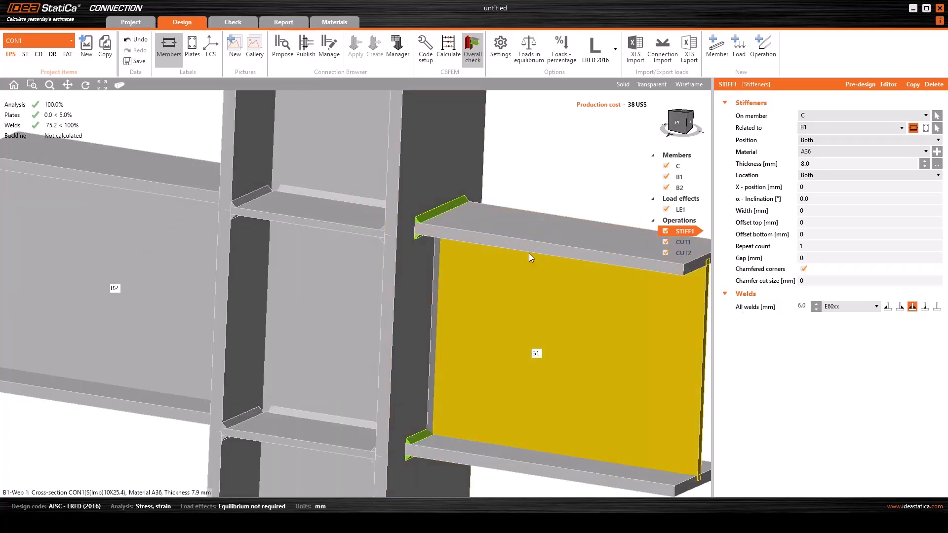
scroll(410, 234, "down", 5)
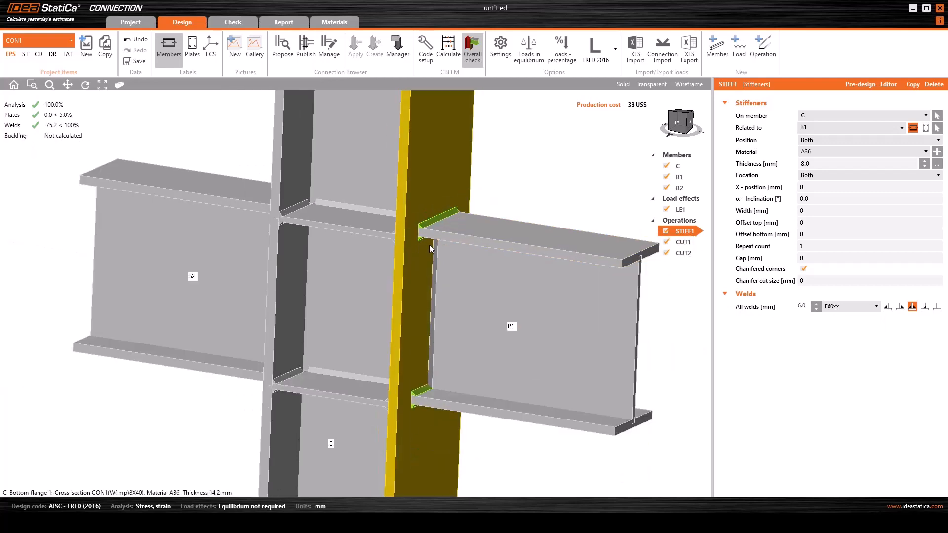
mouse_move(482, 314)
right_mouse_down()
mouse_move(379, 335)
mouse_move(497, 323)
right_mouse_up()
middle_click_drag(479, 331, 465, 333)
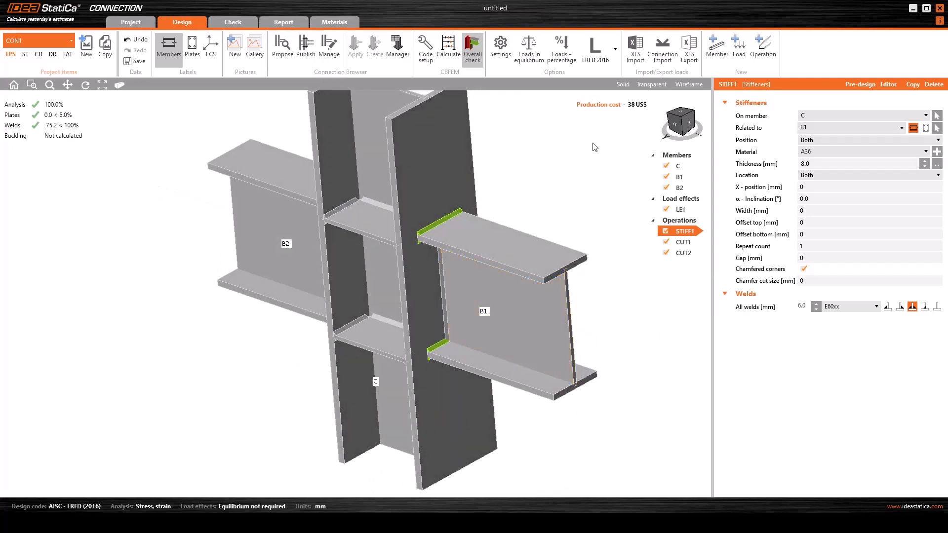
right_click_drag(347, 304, 334, 306)
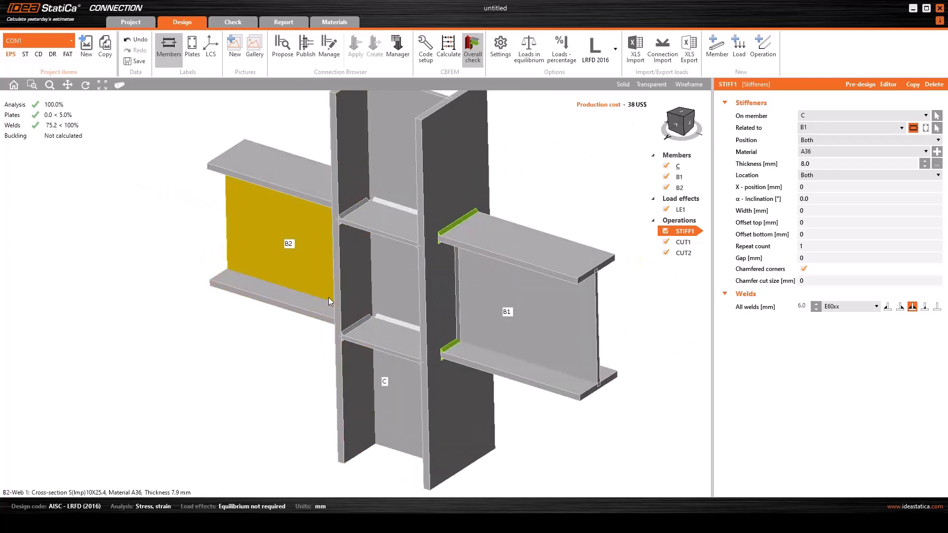
scroll(329, 298, "down", 2)
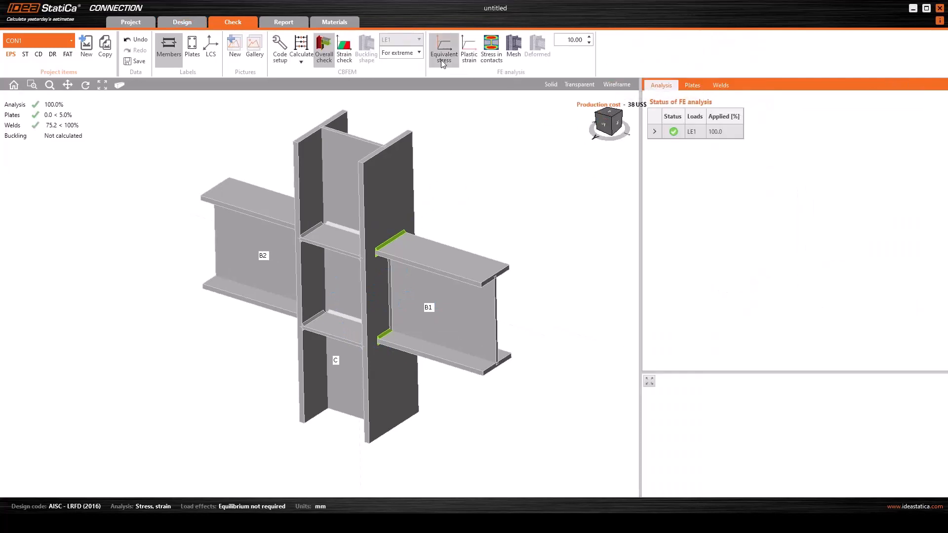
Step: Display the plastic strain results and examine the beam-to-column welds in the front and 3D views
left_click(469, 49)
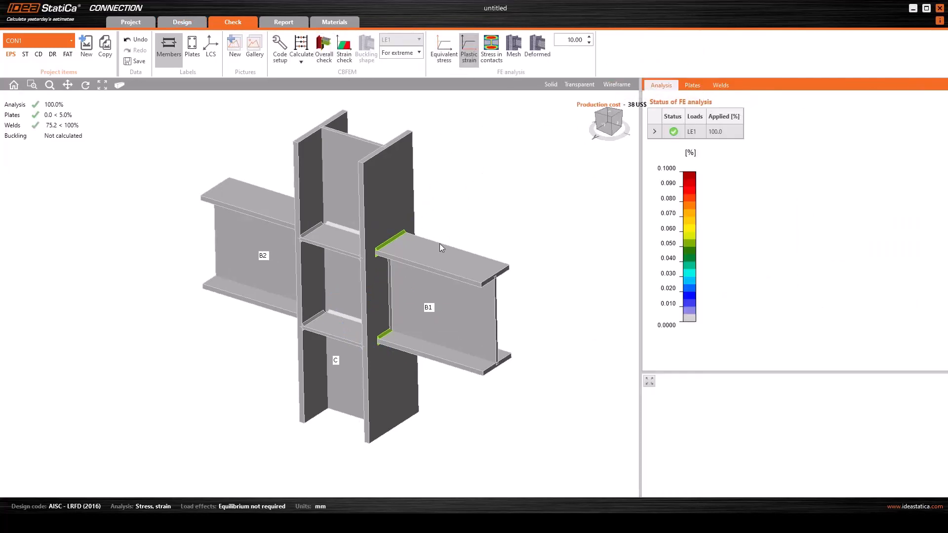
mouse_move(358, 326)
middle_mouse_down()
mouse_move(364, 318)
mouse_move(343, 326)
mouse_move(352, 324)
middle_mouse_up()
left_click(607, 127)
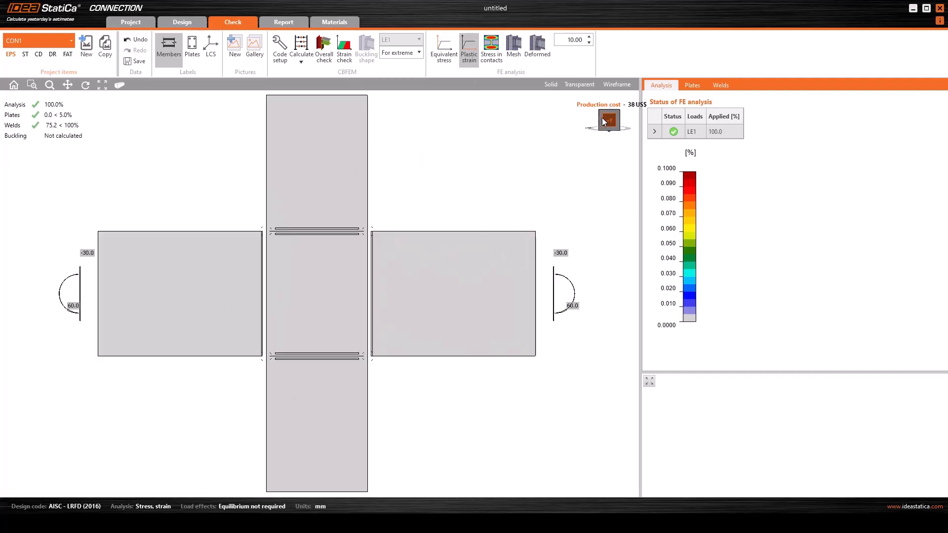
middle_click_drag(449, 221, 424, 282, "ctrl")
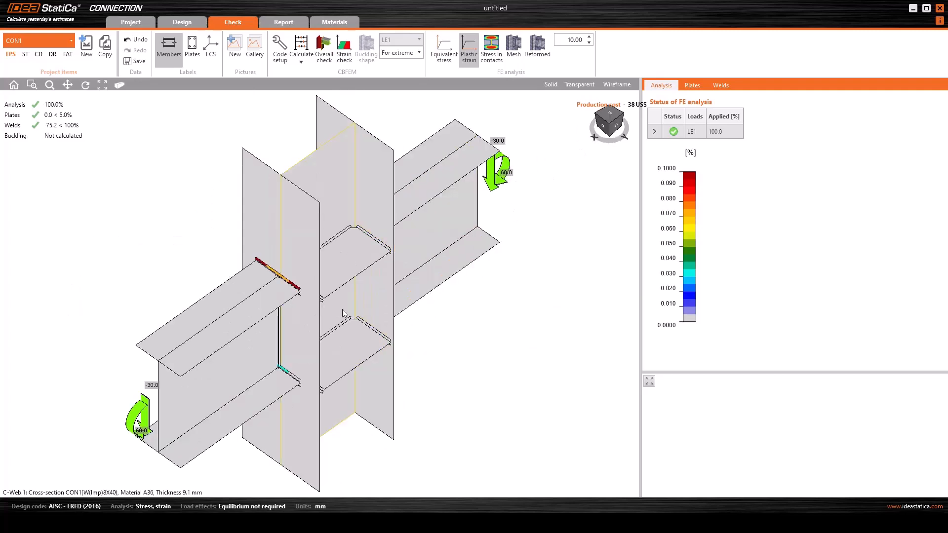
middle_click_drag(342, 309, 282, 255, "ctrl")
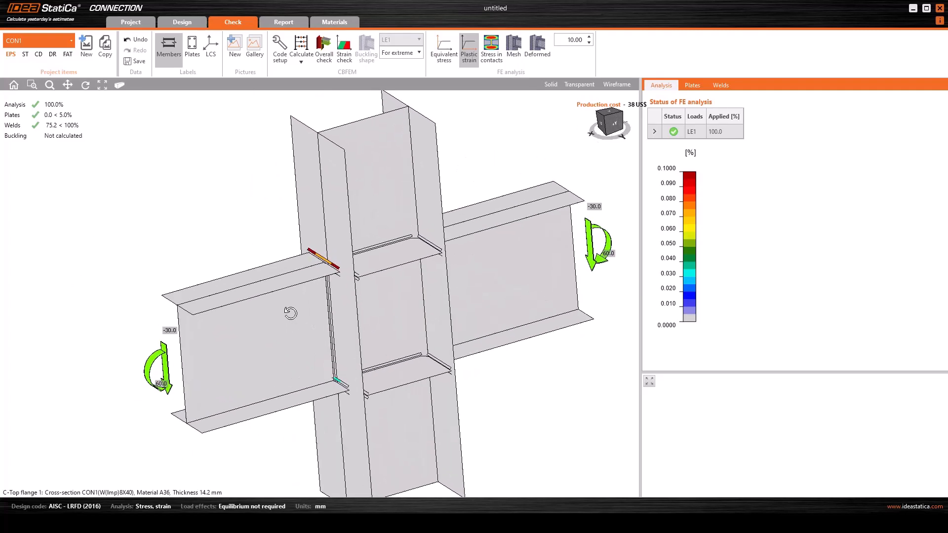
Step: Show the deformed shape and the finite element mesh with the plastic strain results
left_click(539, 45)
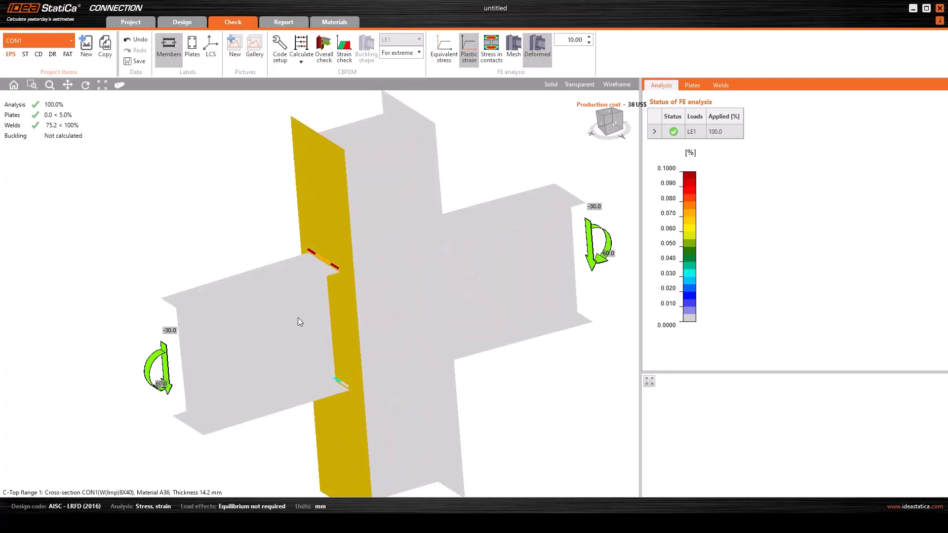
left_click(513, 47)
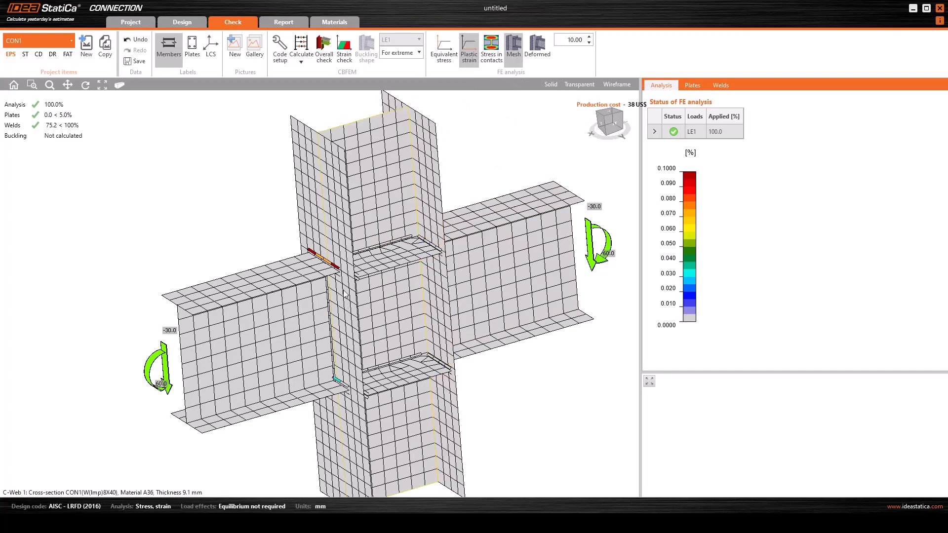
Step: Display the stress in contacts without the mesh and inspect the joint from several angles
left_click(491, 45)
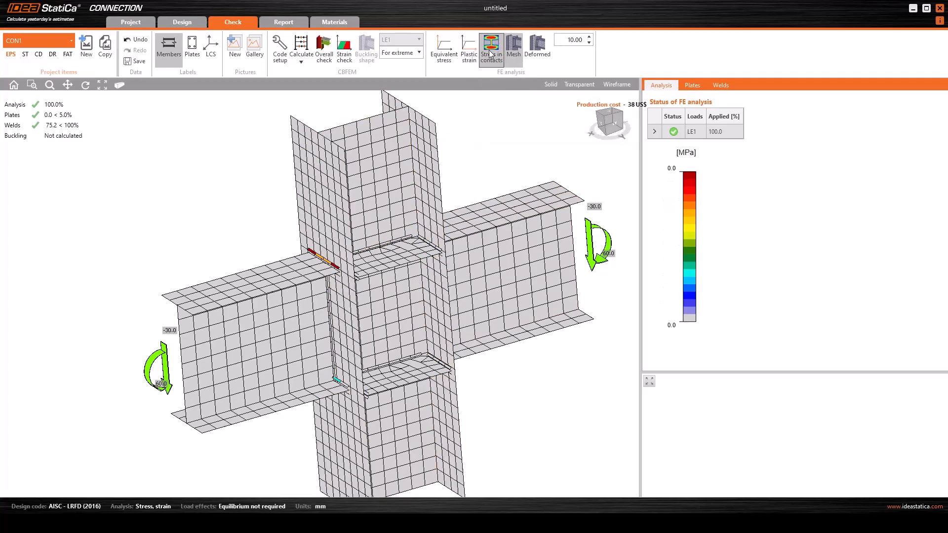
left_click(514, 44)
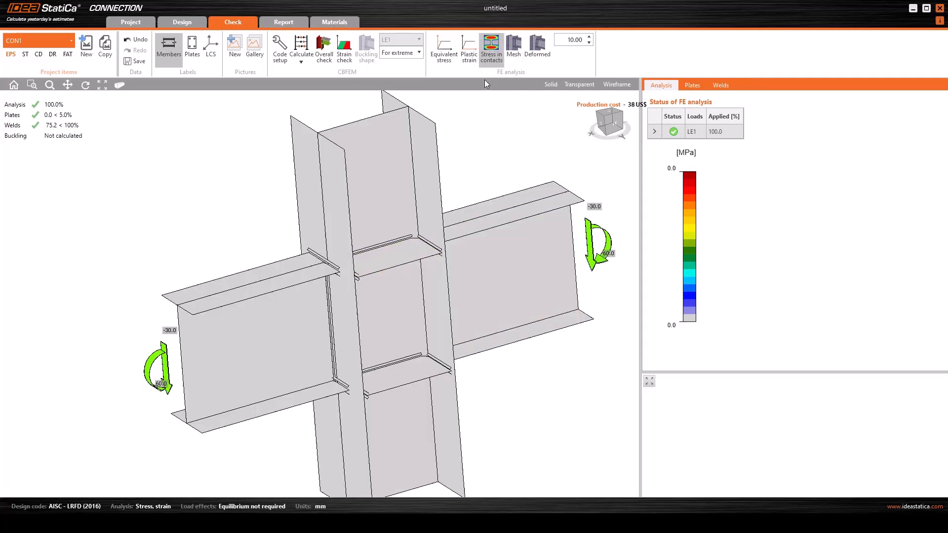
right_click_drag(412, 356, 286, 368)
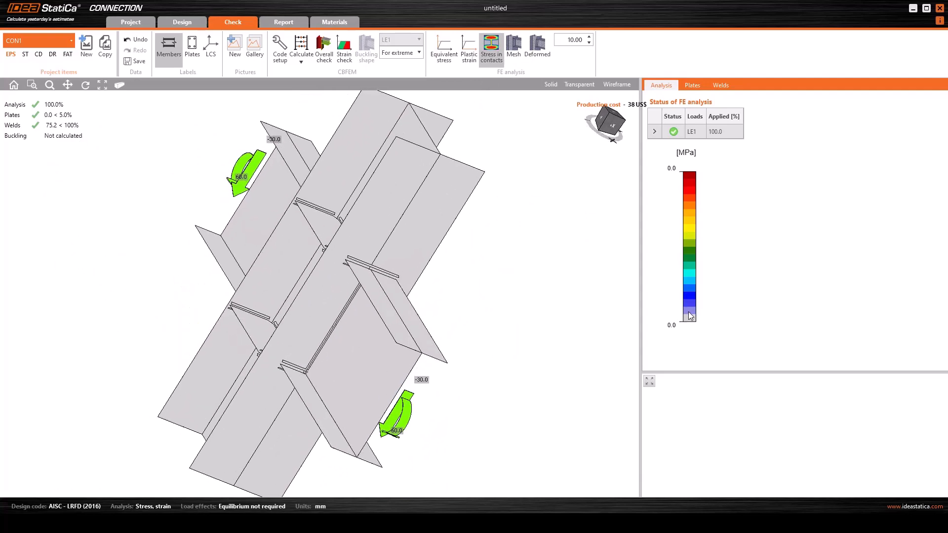
right_click_drag(425, 296, 341, 321)
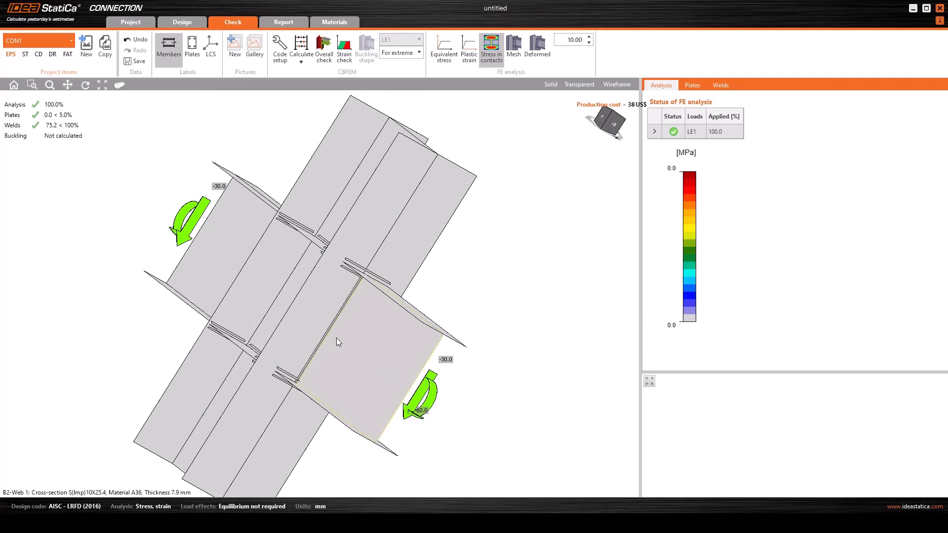
Step: Display the equivalent stress results and examine the joint in the end view and from oblique angles
right_click_drag(286, 365, 300, 377)
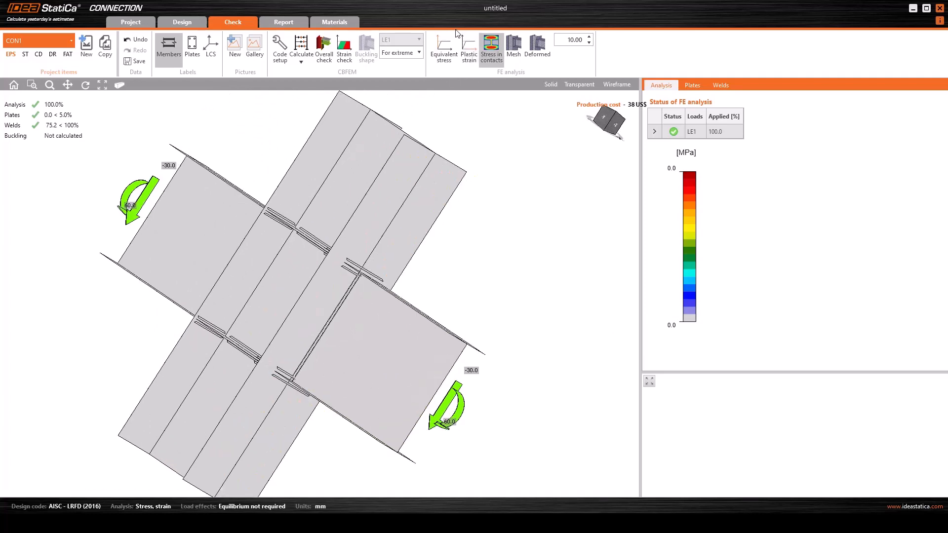
left_click(446, 45)
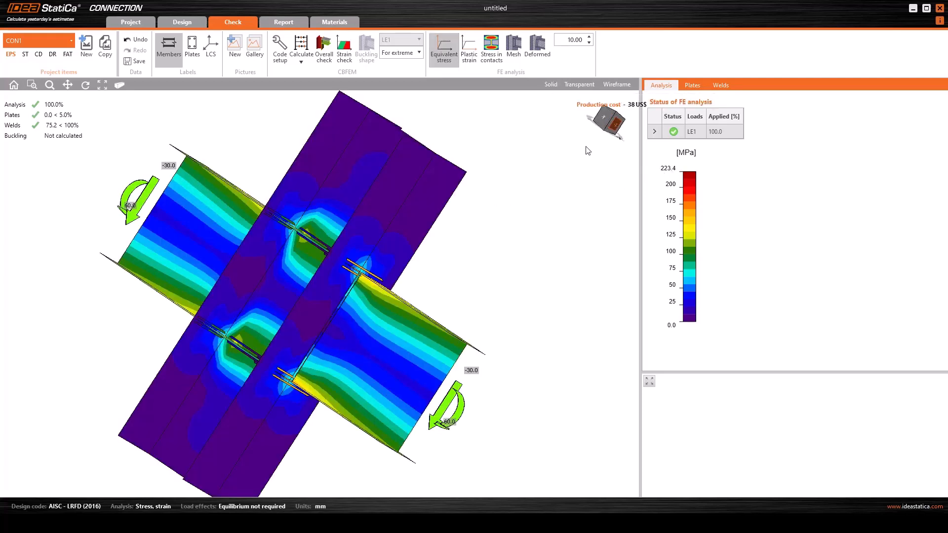
left_click(621, 130)
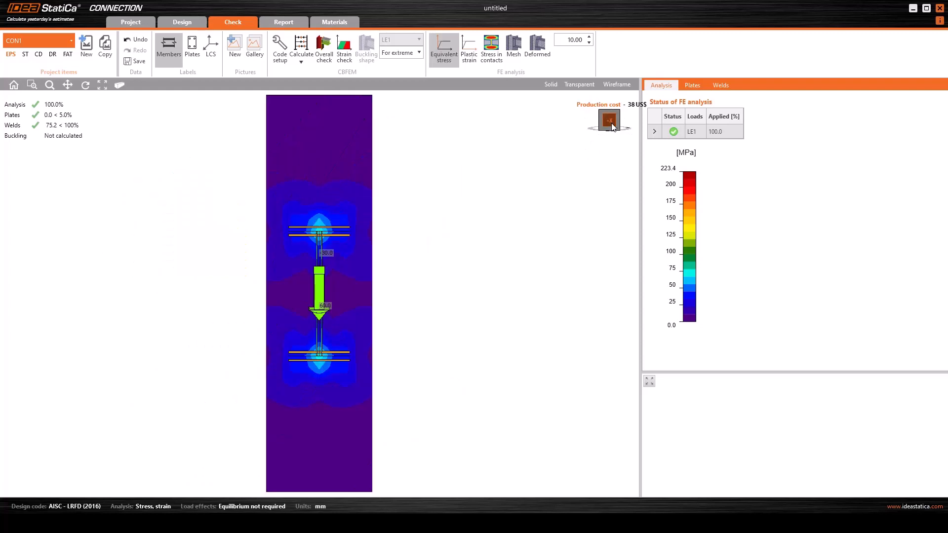
left_click(622, 123)
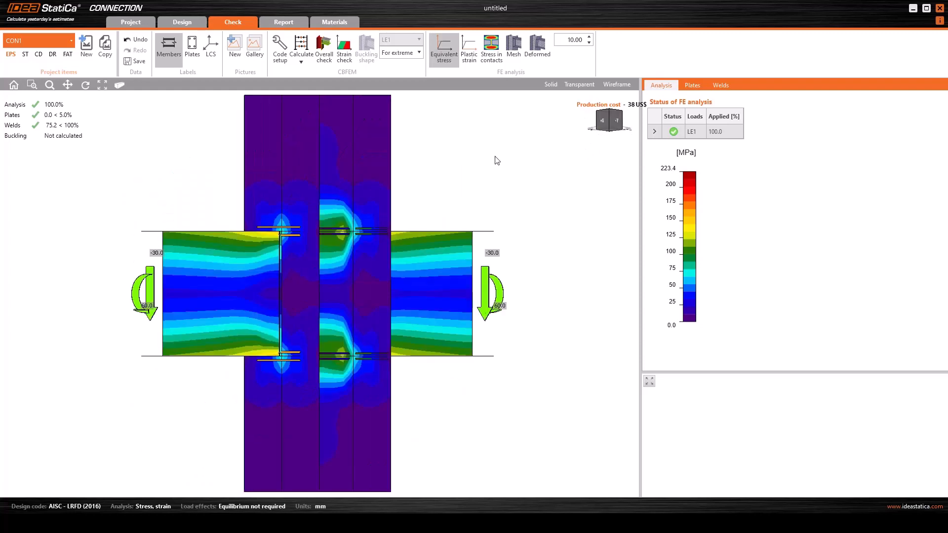
right_click_drag(351, 284, 294, 285)
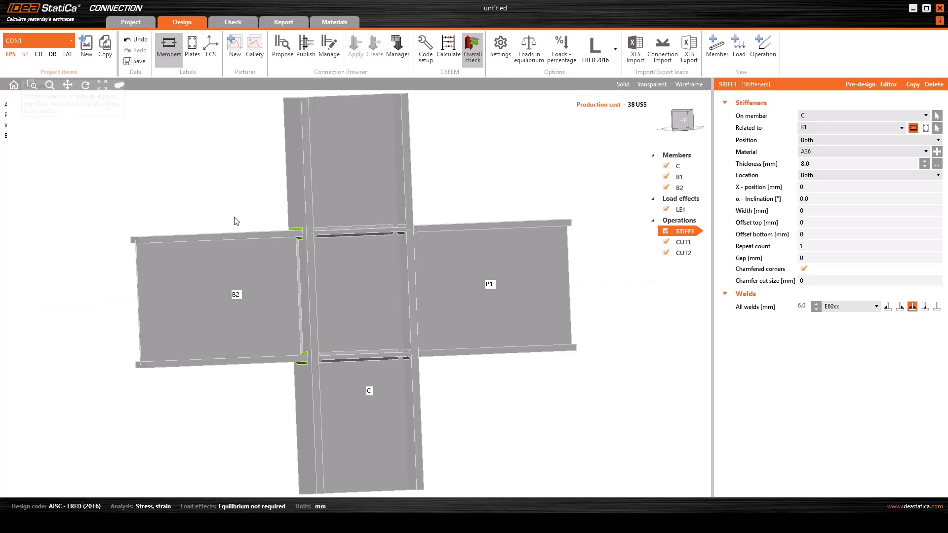
Step: Change the analysis type of CON1 to stiffness, calculate the connection and show it in a 3D view
left_click(26, 56)
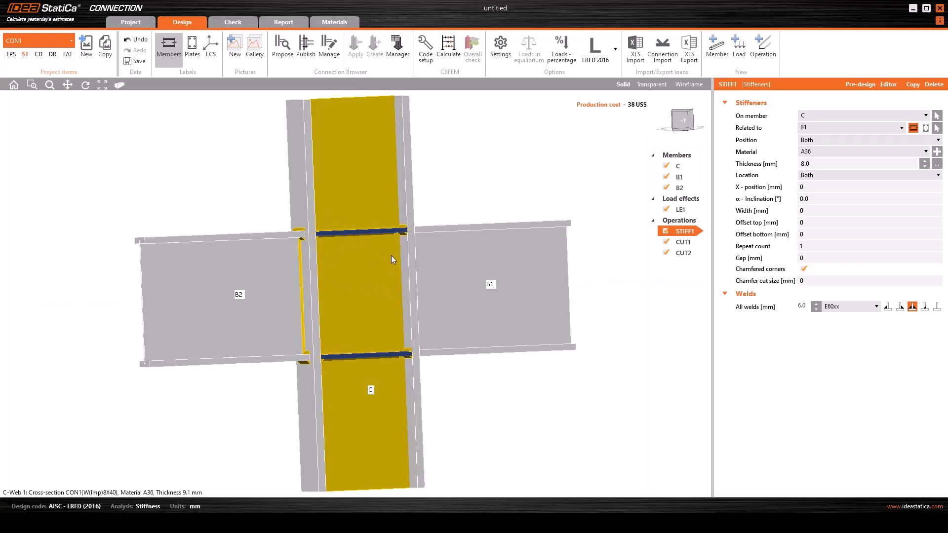
left_click(448, 45)
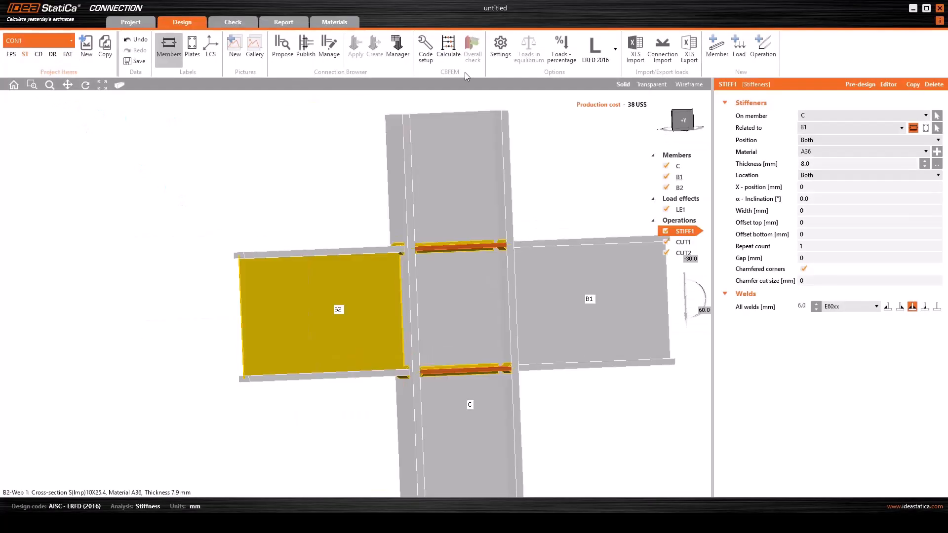
left_click(448, 47)
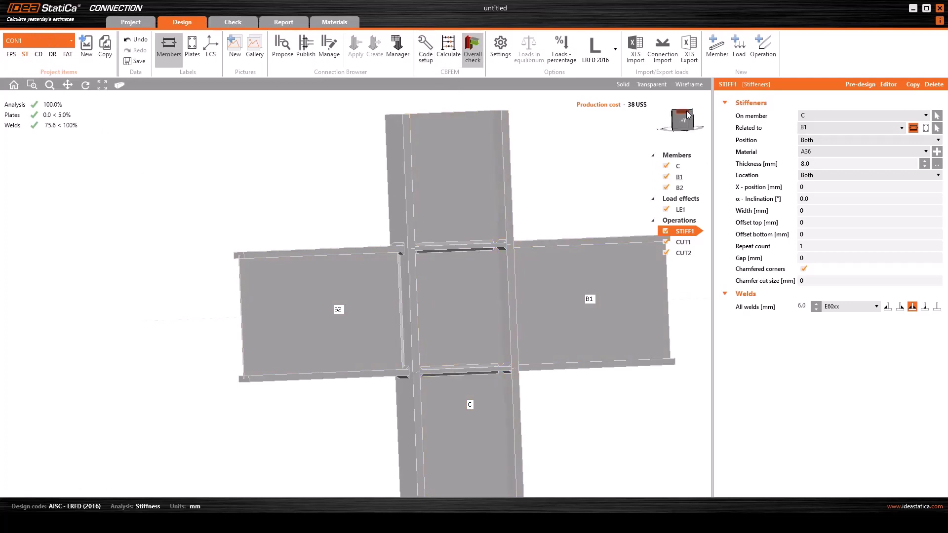
left_click(694, 125)
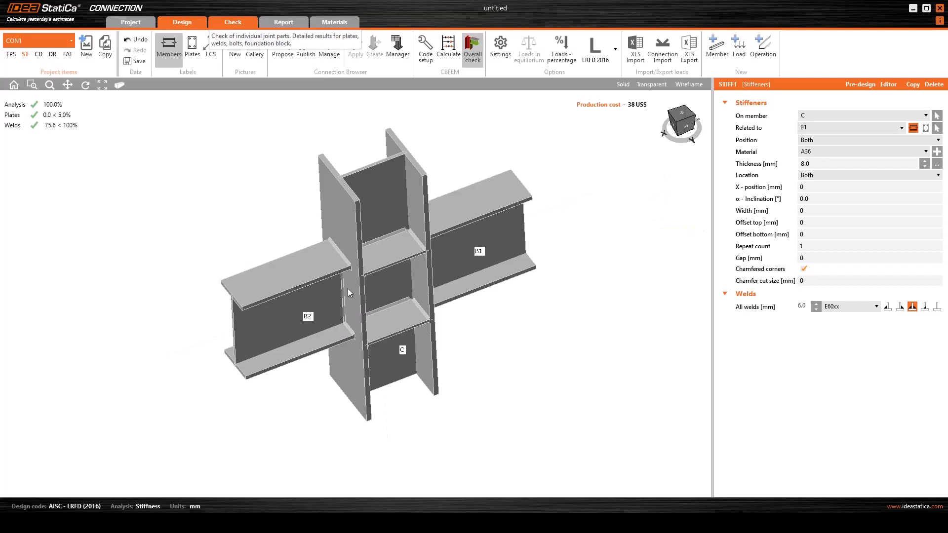
Step: Show the rotational stiffness check of beam B1 and enlarge its stiffness diagram
left_click(233, 22)
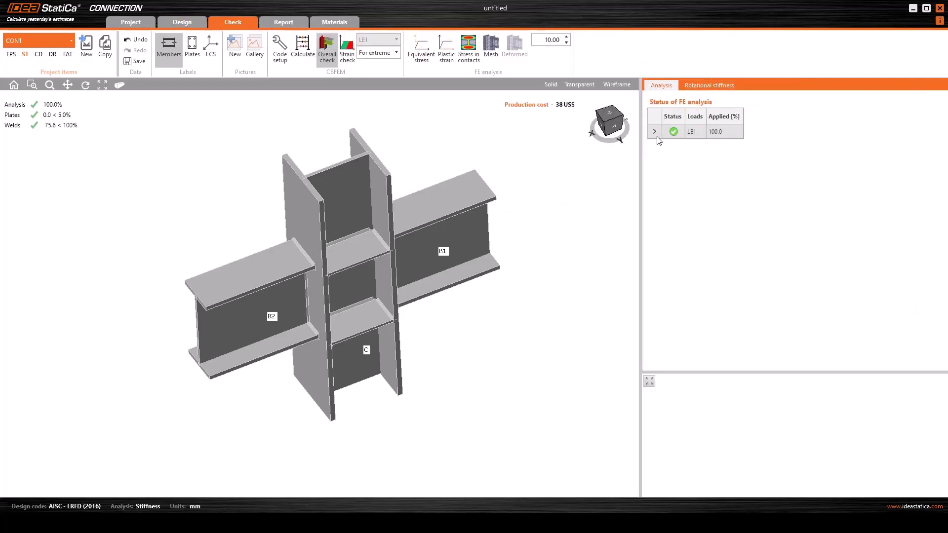
left_click(707, 84)
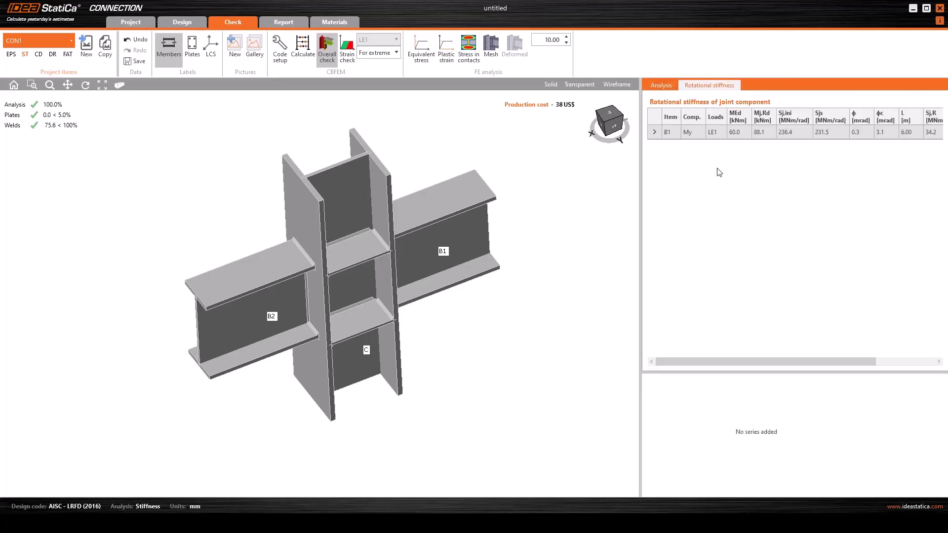
left_click(653, 133)
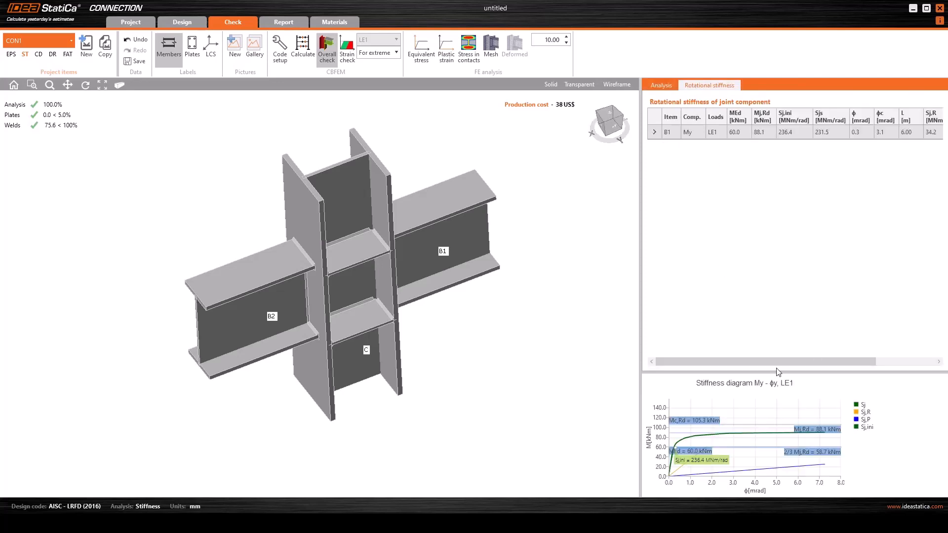
left_click_drag(726, 374, 725, 204)
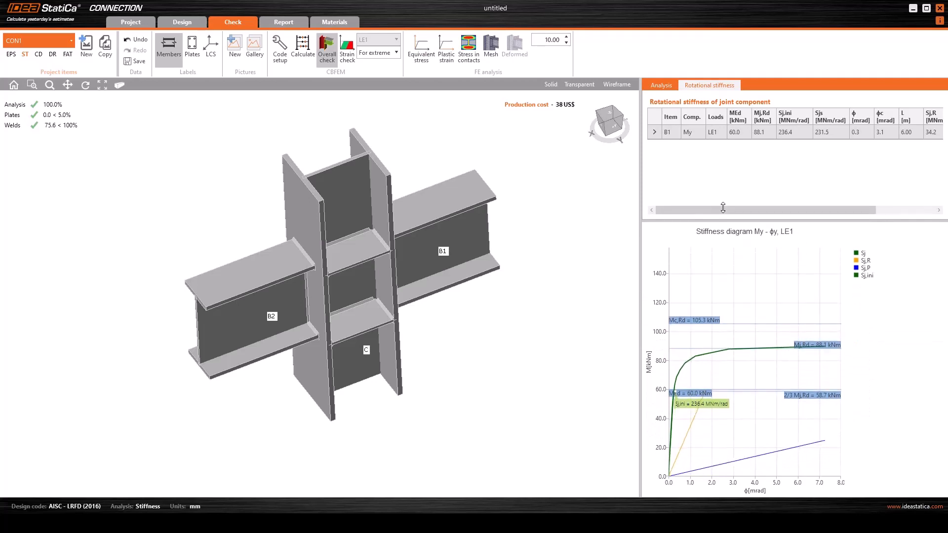
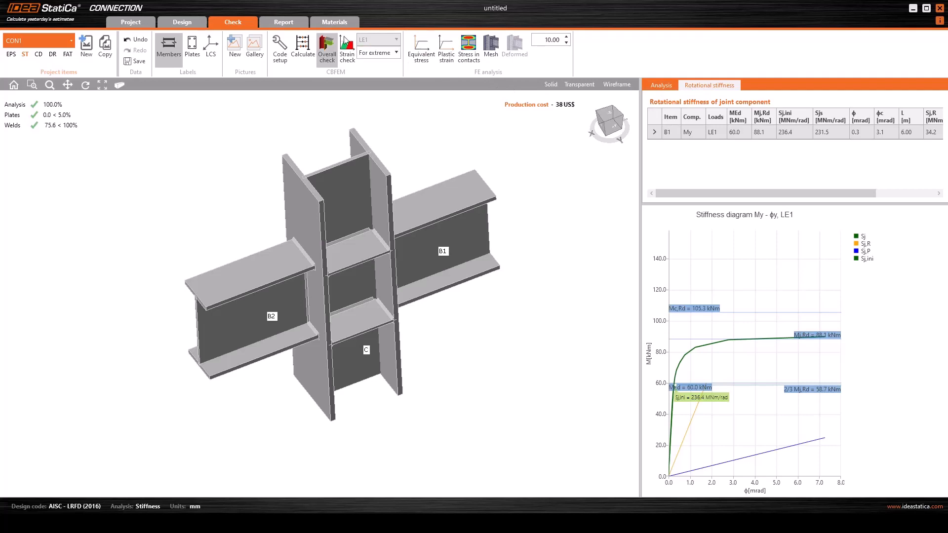
Step: Open the detailed report and go through the rotational stiffness symbol explanations, from bending resistance to the rigid joint limit value
left_click(284, 22)
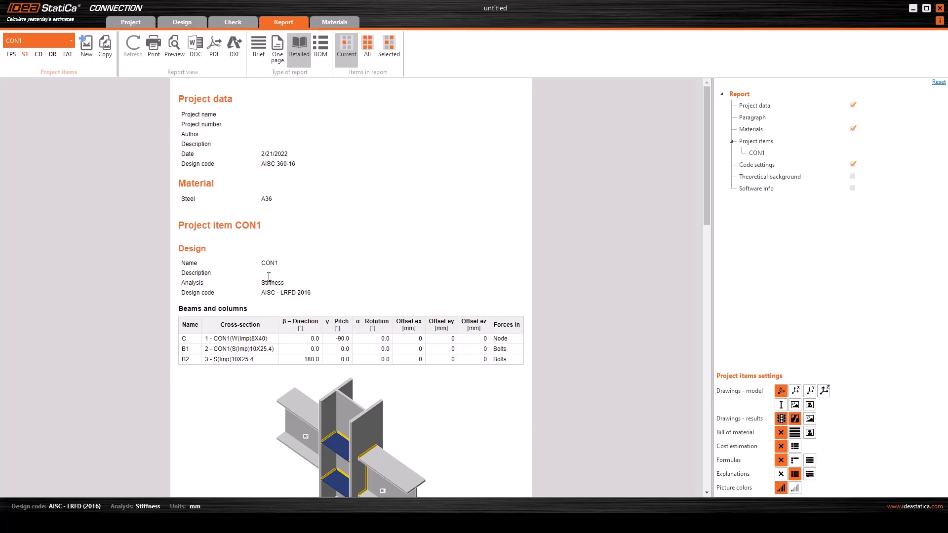
scroll(226, 265, "down", 10)
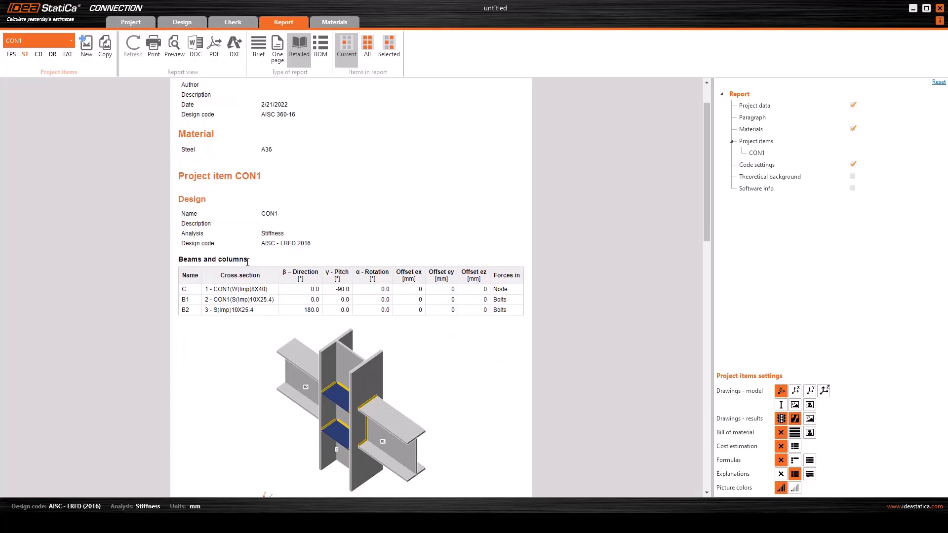
scroll(265, 259, "down", 6)
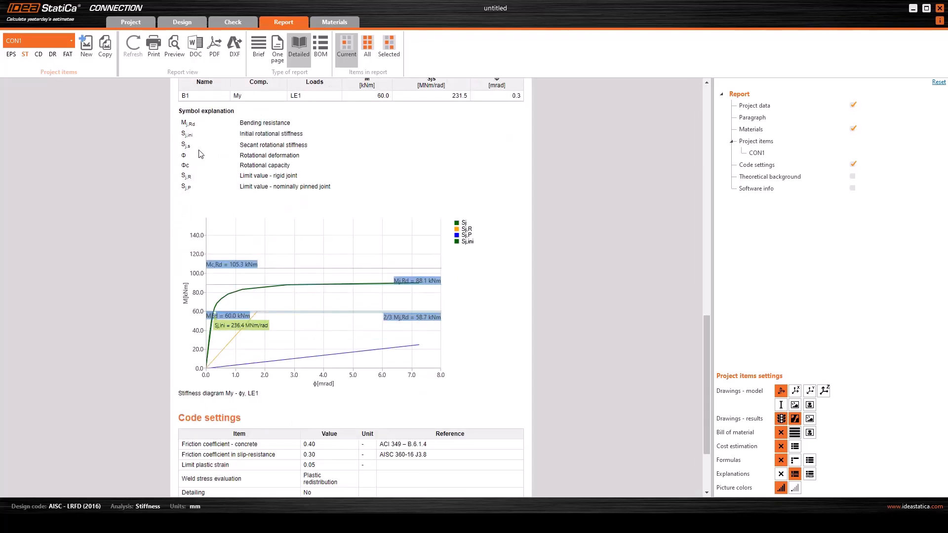
left_click_drag(182, 123, 225, 127)
left_click_drag(297, 125, 186, 124)
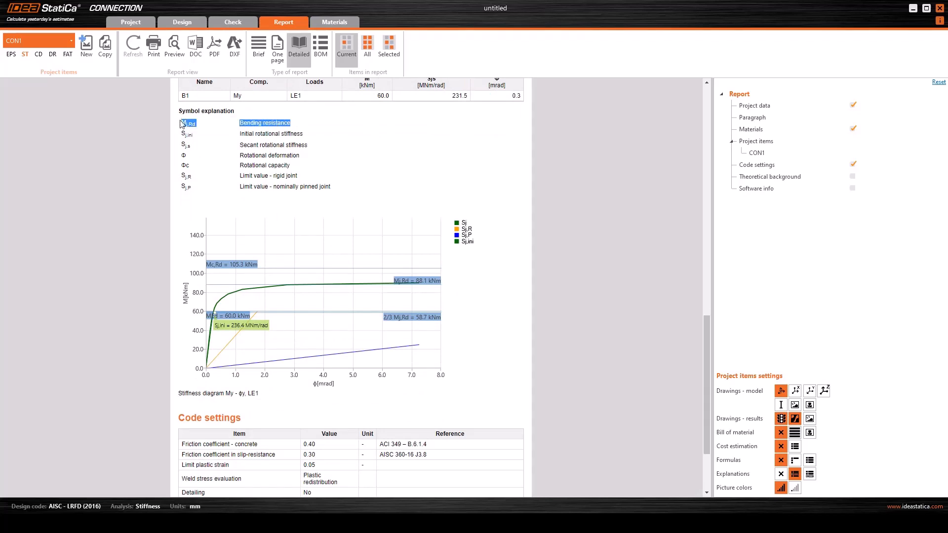
left_click(250, 135)
left_click_drag(250, 136, 312, 141)
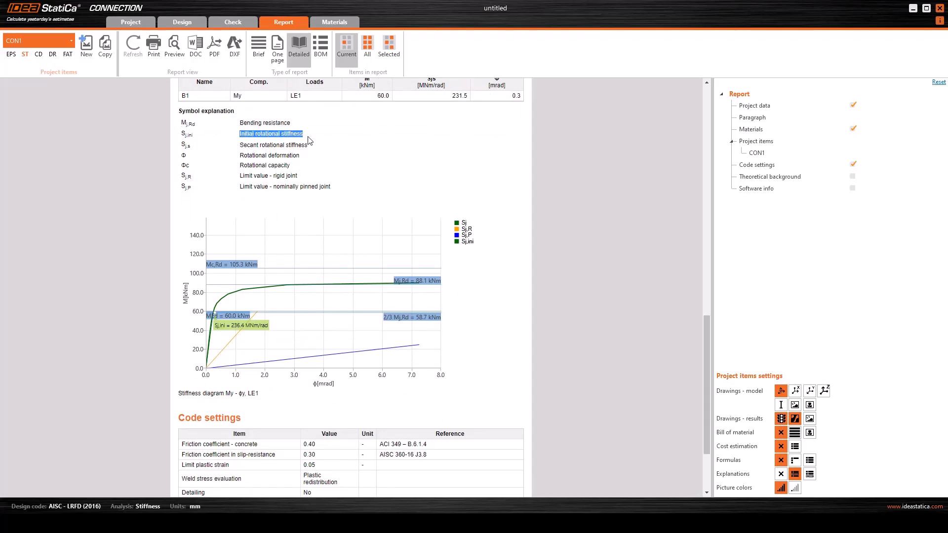
left_click(320, 141)
left_click_drag(240, 145, 308, 147)
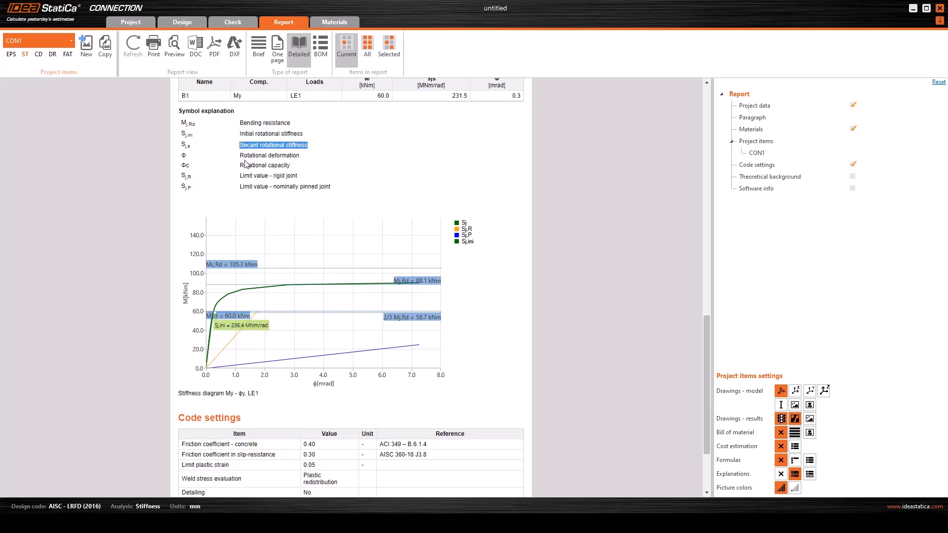
left_click_drag(240, 156, 276, 157)
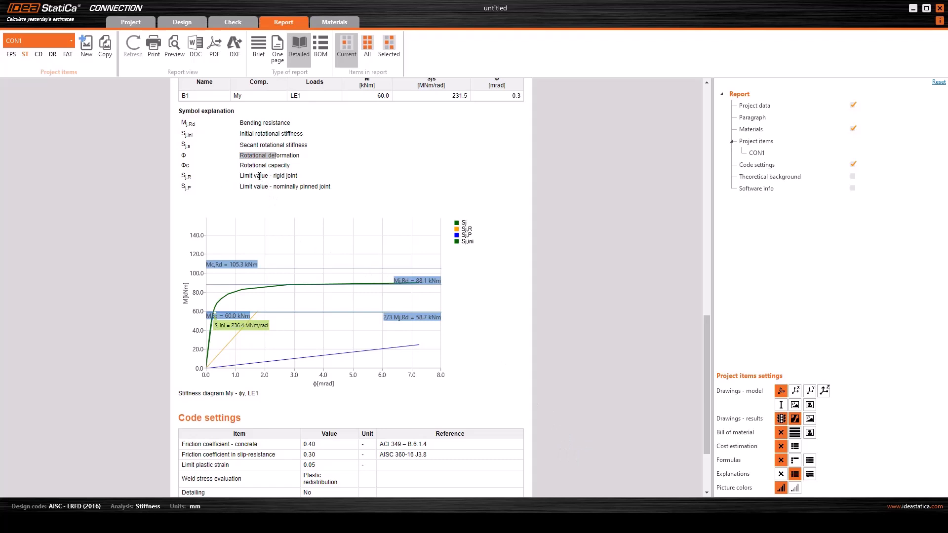
left_click_drag(270, 176, 303, 180)
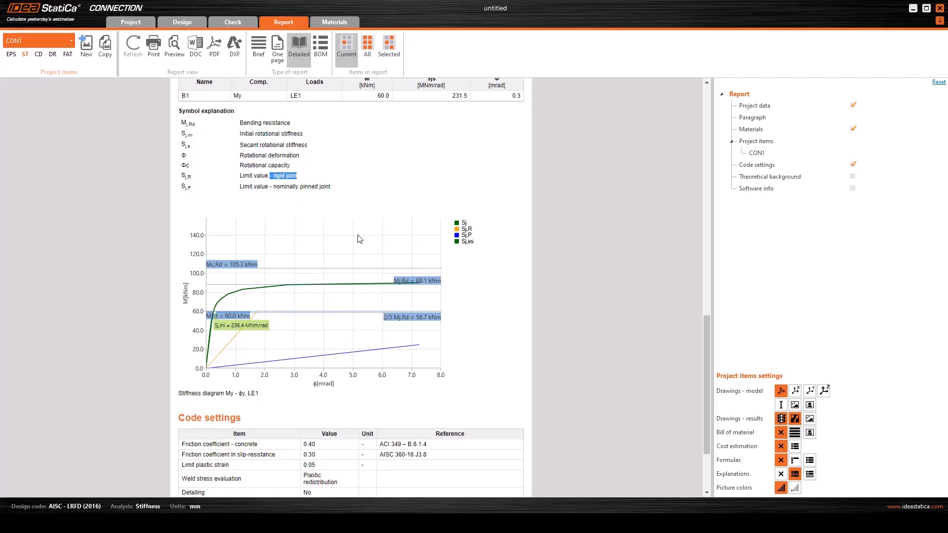
Step: Review the report's stiffness diagram, code settings, member tables, connection drawing and project data
scroll(261, 215, "down", 2)
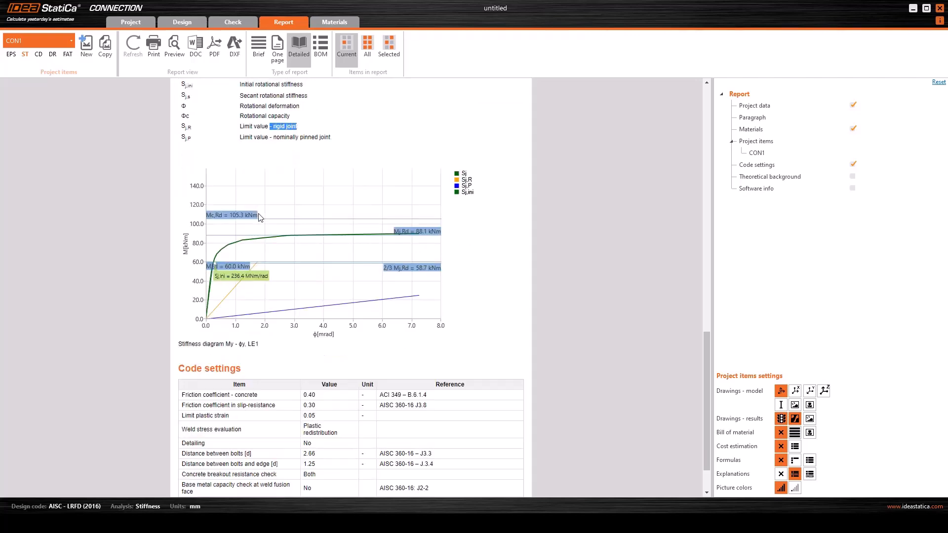
scroll(504, 236, "up", 4)
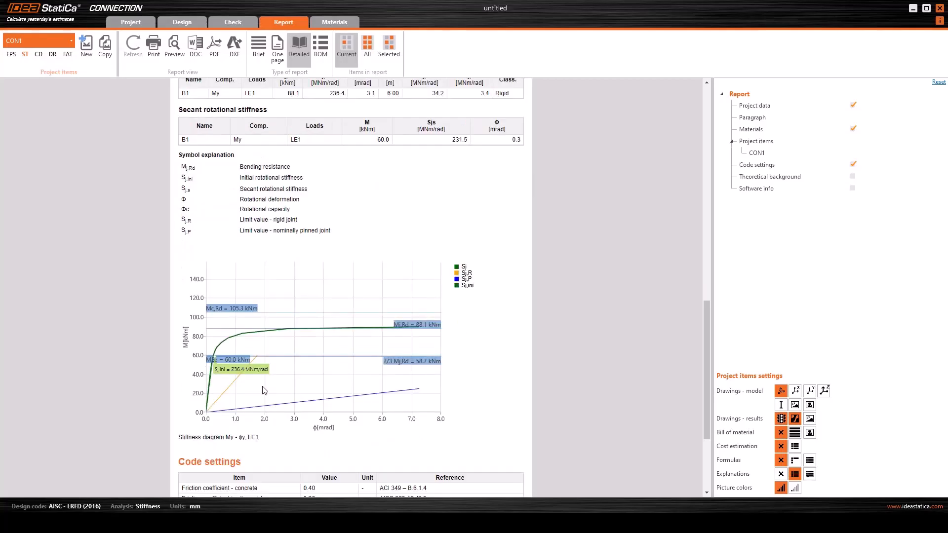
scroll(266, 383, "down", 4)
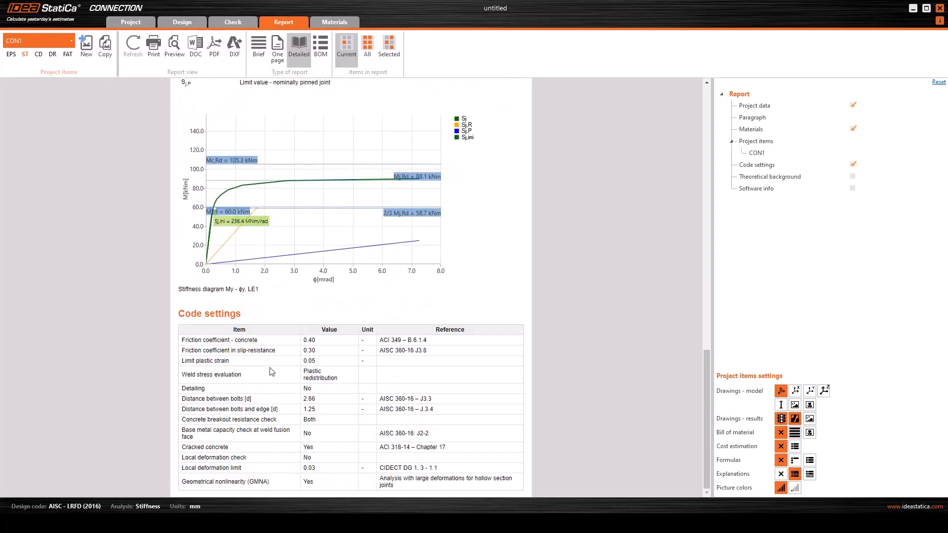
scroll(271, 372, "up", 10)
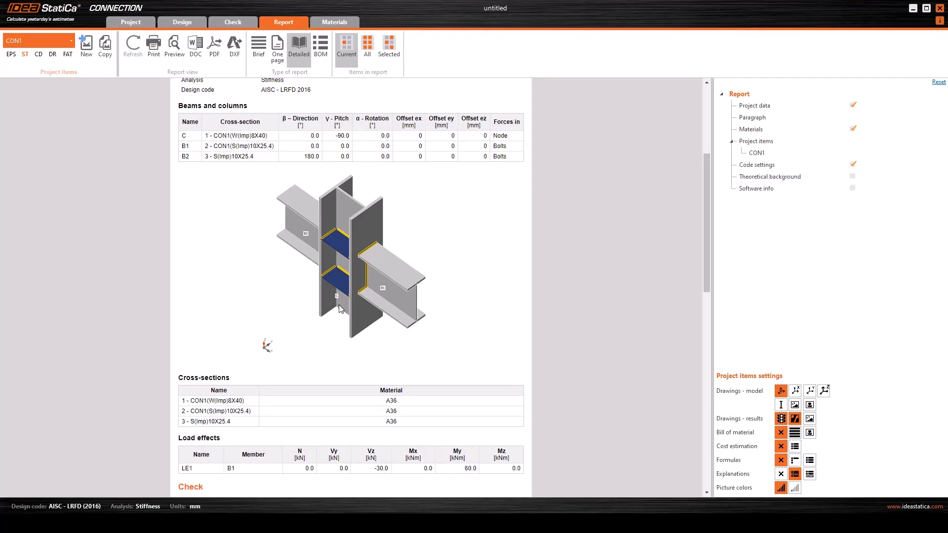
scroll(345, 309, "up", 4)
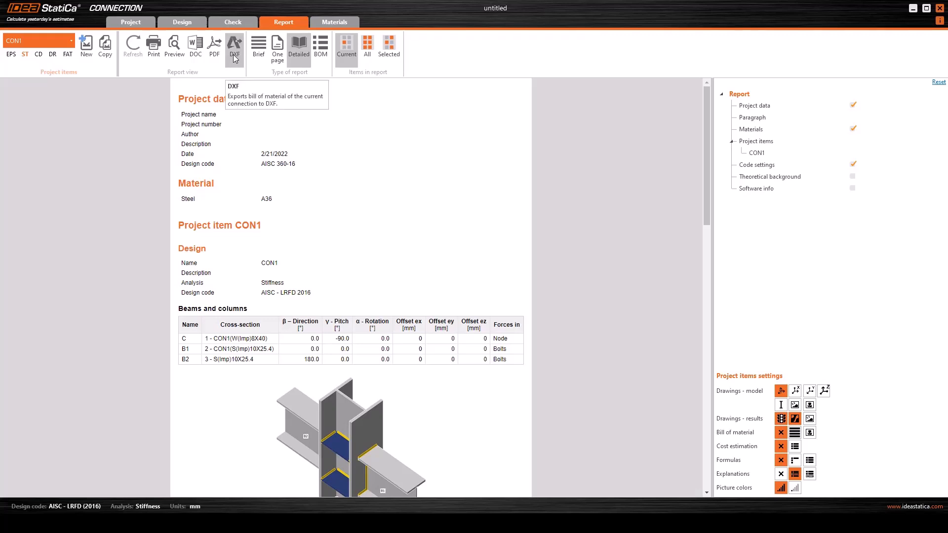
scroll(381, 376, "down", 3)
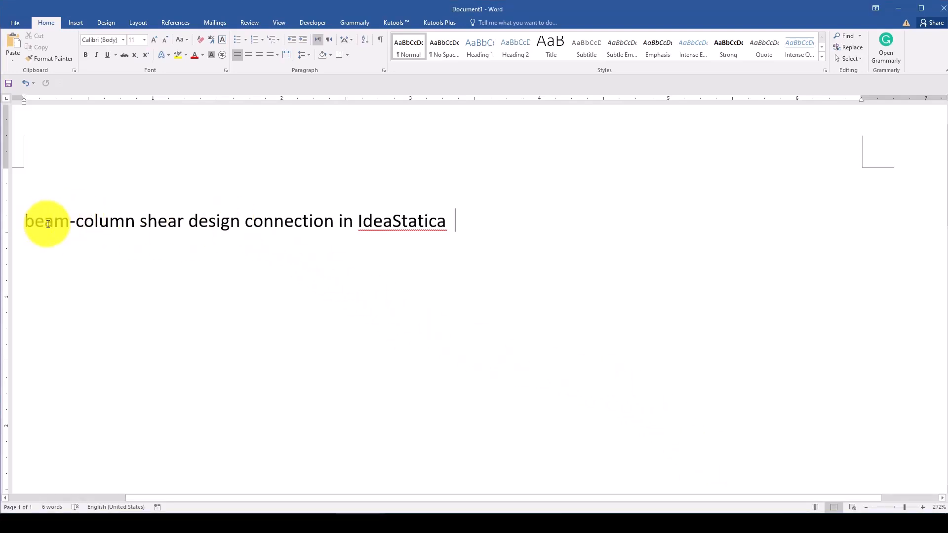
scroll(37, 221, "up", 2, "ctrl")
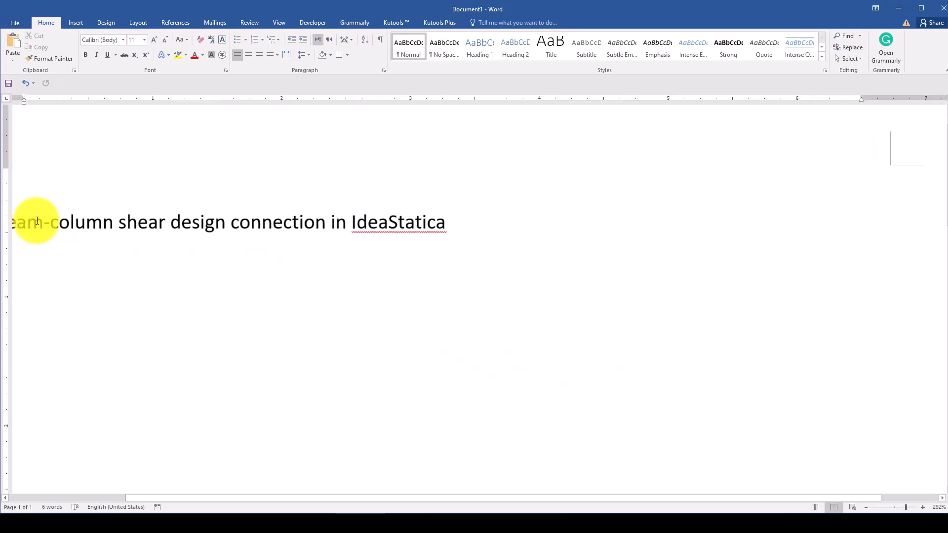
scroll(142, 237, "down", 4)
scroll(187, 331, "up", 3)
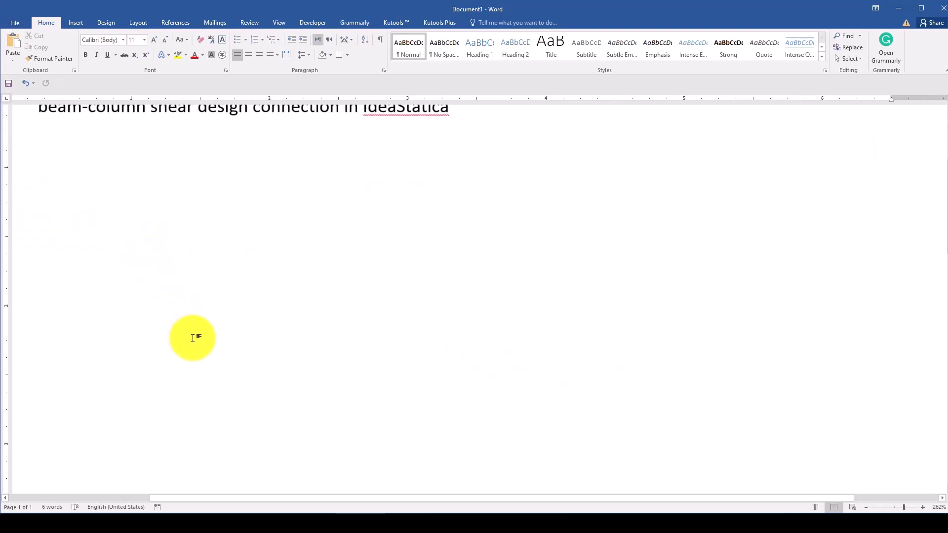
scroll(191, 335, "down", 3, "ctrl")
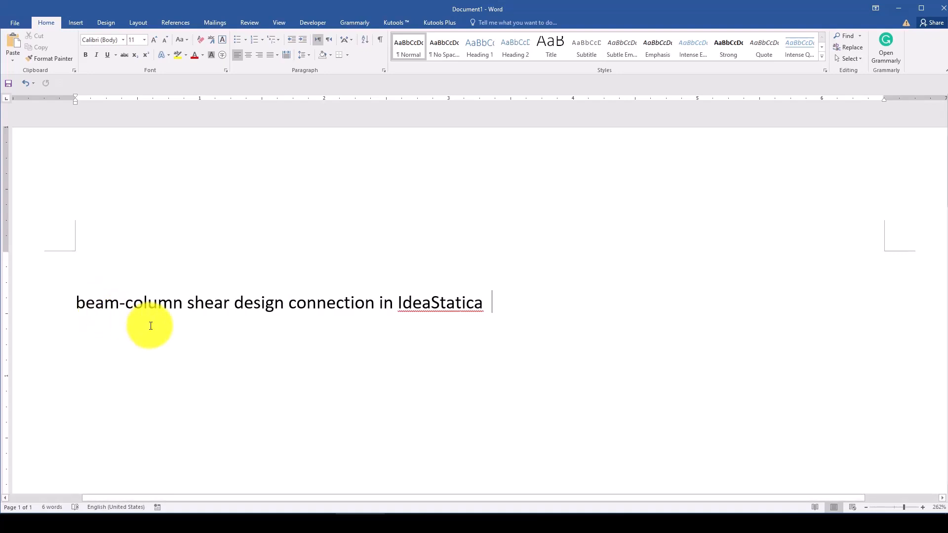
Step: Switch to IDEA StatiCa Connection and create a project named Shear-Connection from the first shear design, a bolted cleat joining beam and column
left_click(664, 523)
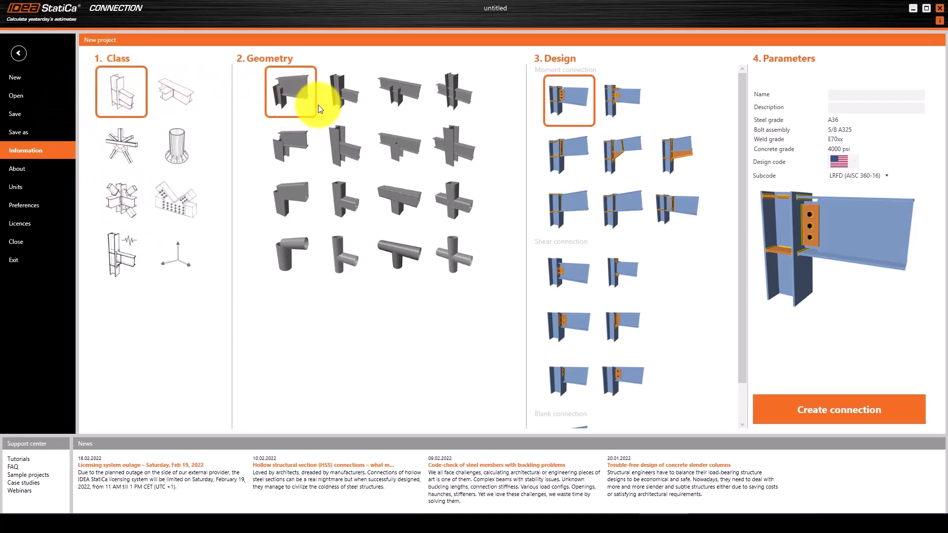
left_click(576, 266)
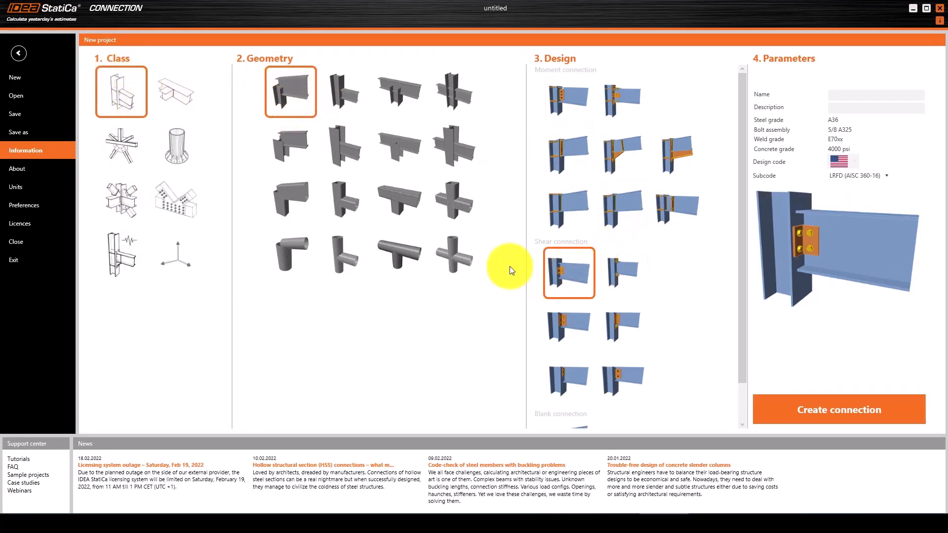
left_click(843, 95)
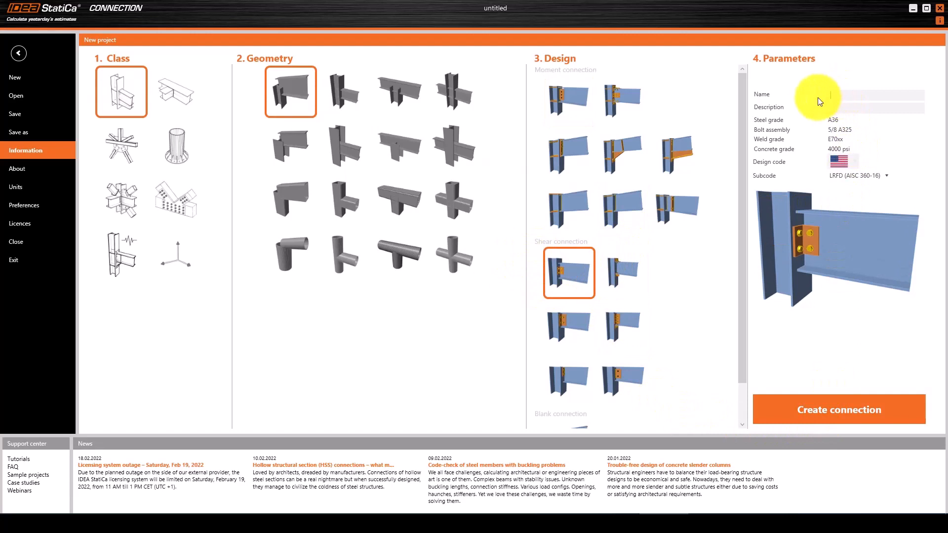
type("Shea")
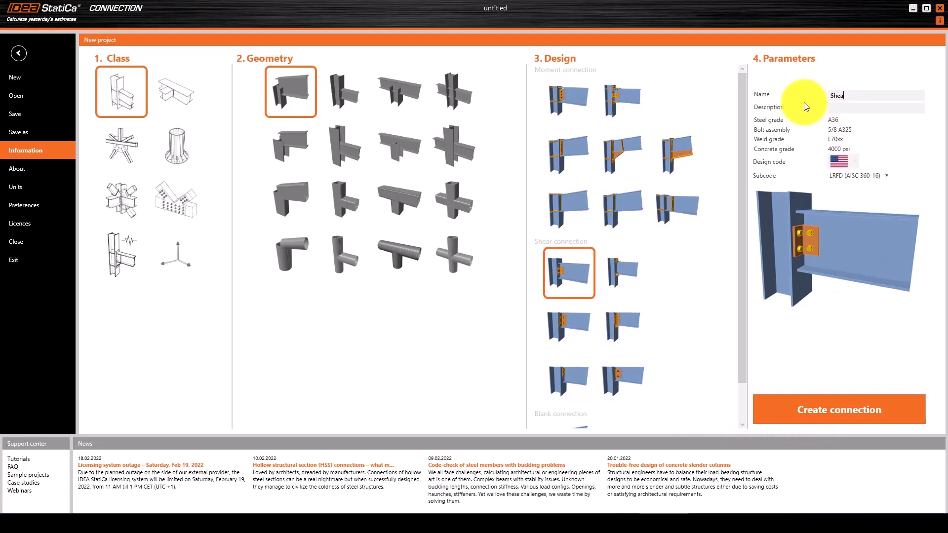
type("r-Connection")
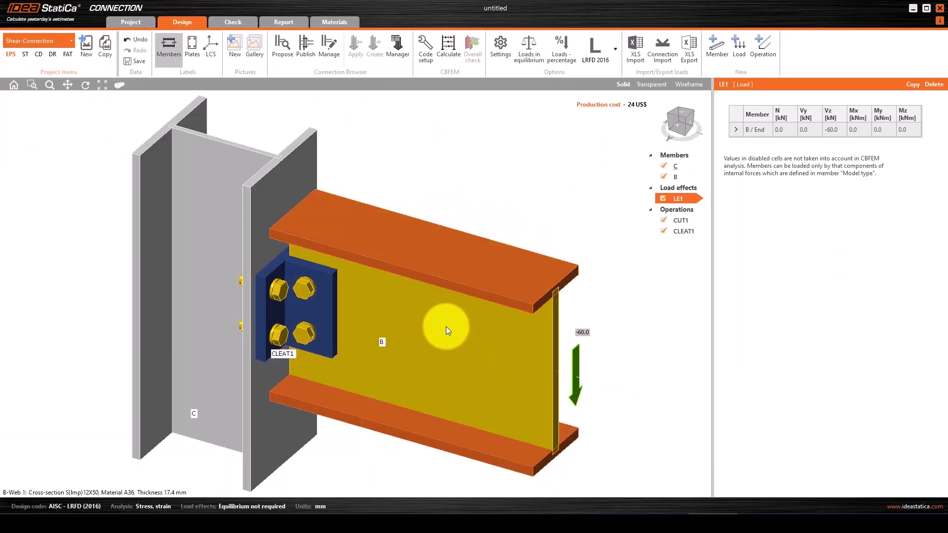
Step: Review the properties of column C and beam B and the forces of load effect LE1
scroll(446, 321, "down", 3)
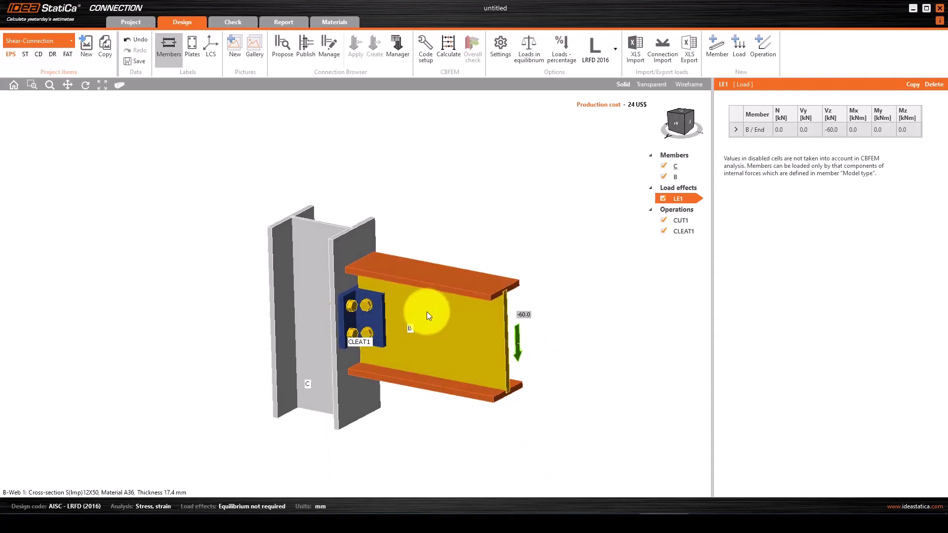
left_click(682, 170)
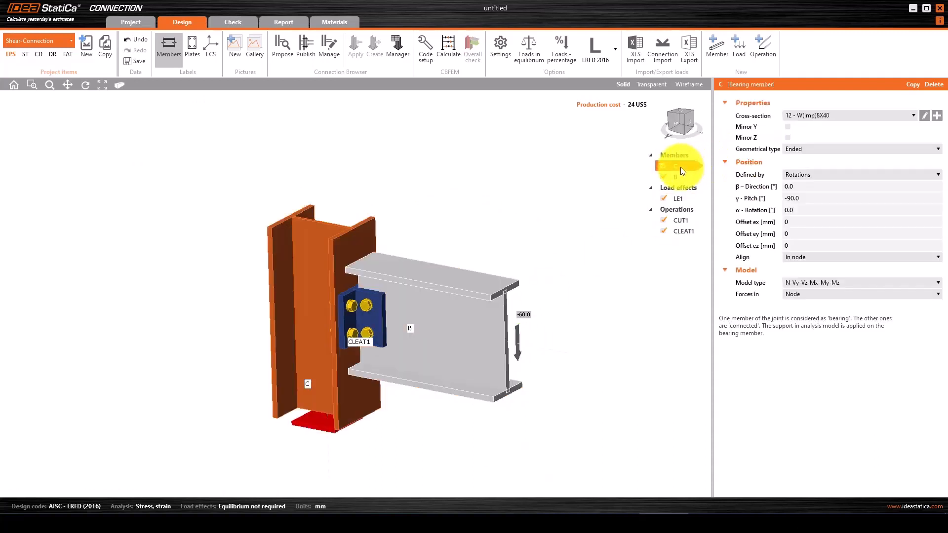
left_click(680, 178)
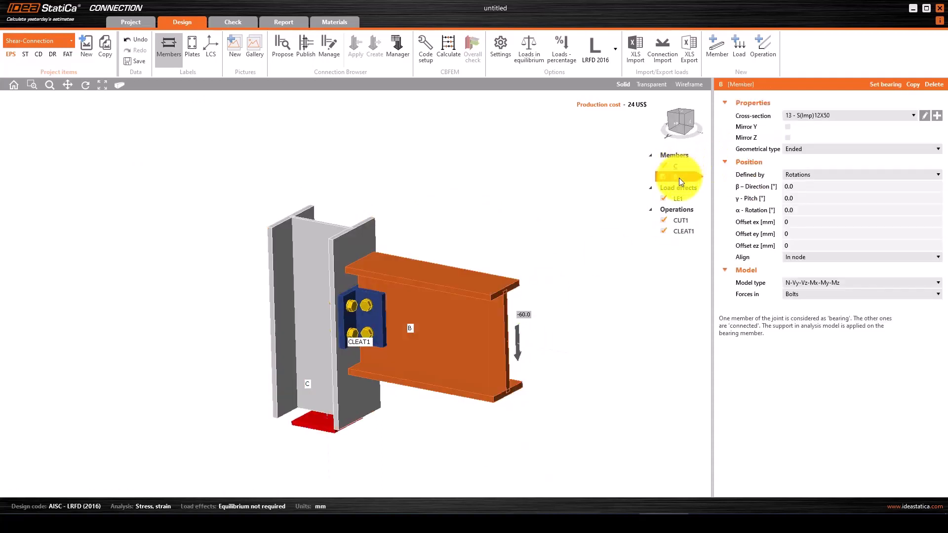
left_click(685, 198)
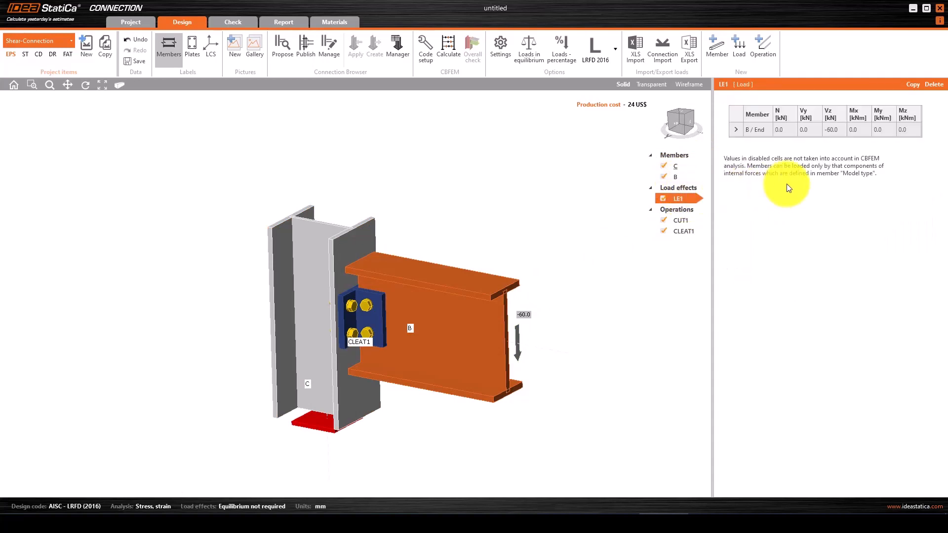
scroll(345, 365, "down", 3)
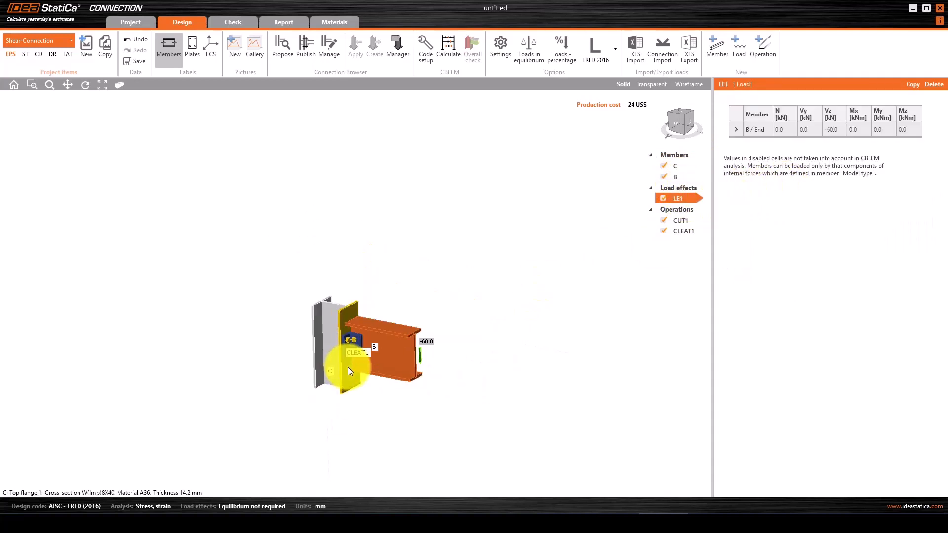
scroll(349, 369, "up", 4)
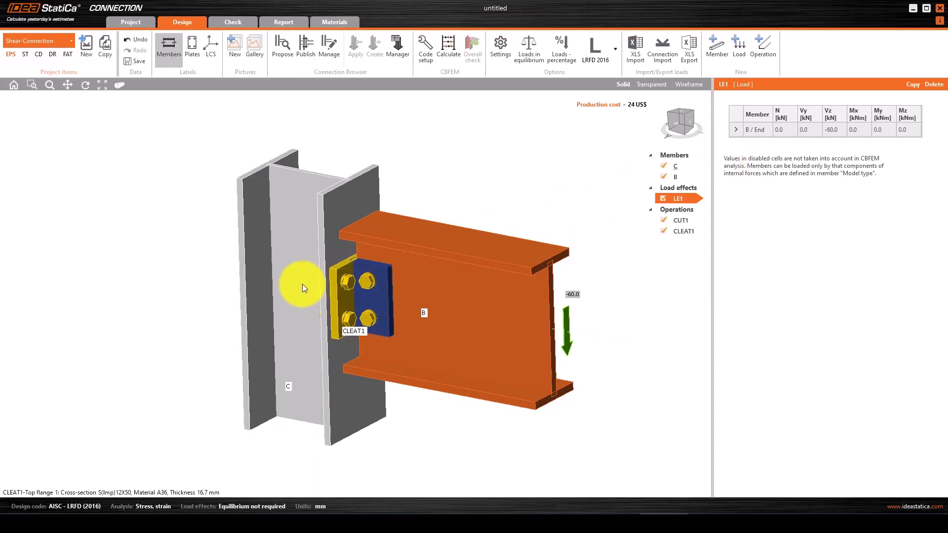
Step: Inspect the cleat's T profile without changing it, check load effect LE1 and calculate the connection
left_click(352, 272)
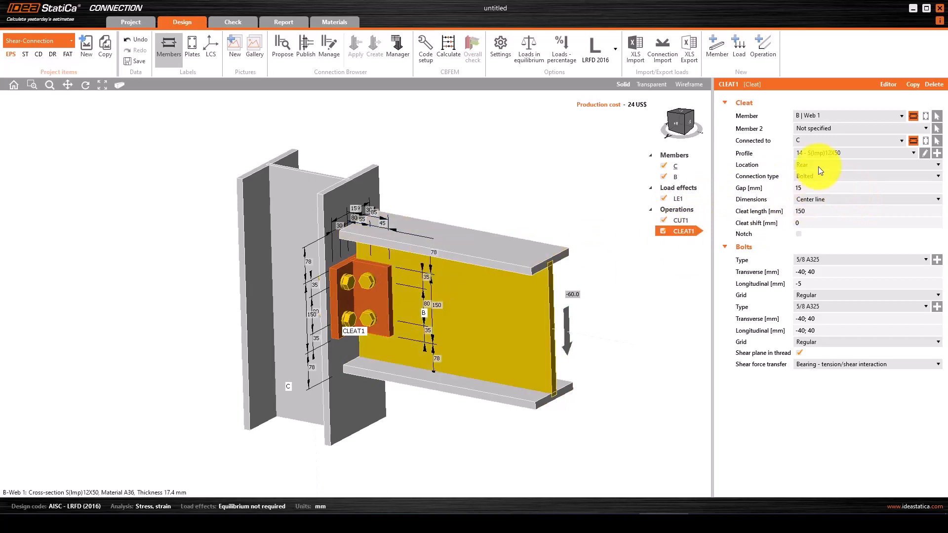
left_click(925, 153)
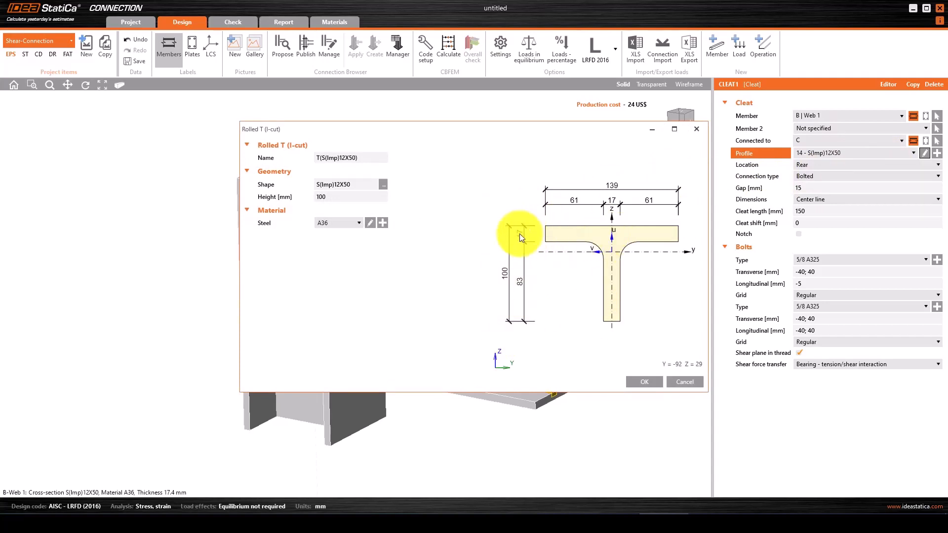
left_click(680, 383)
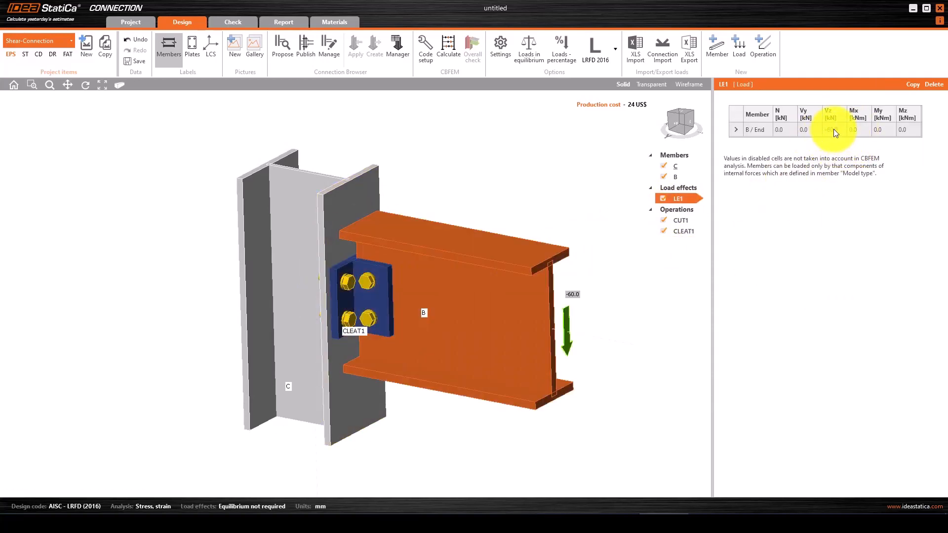
left_click(443, 46)
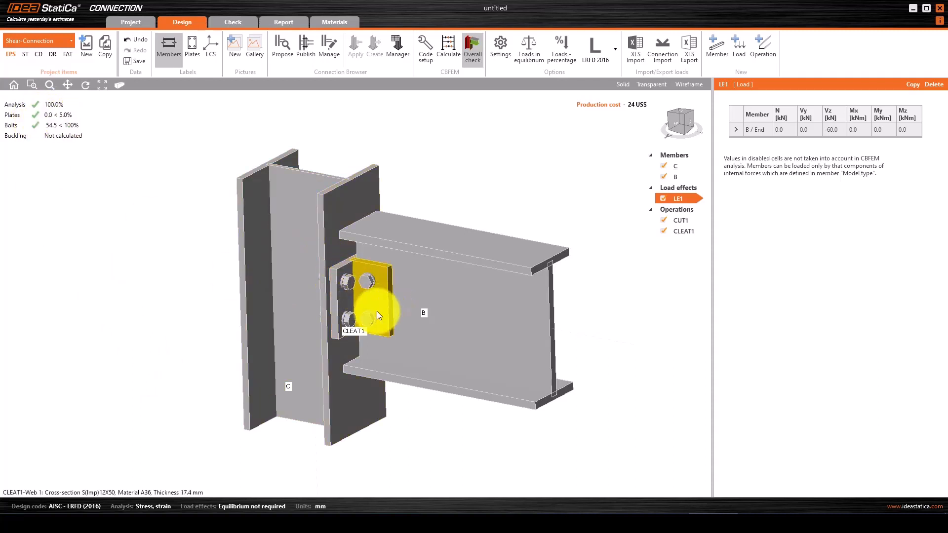
Step: Edit the cleat's T profile, trying the shape S(Imp)10X25.4 and applying S(Imp)8X23
left_click(348, 271)
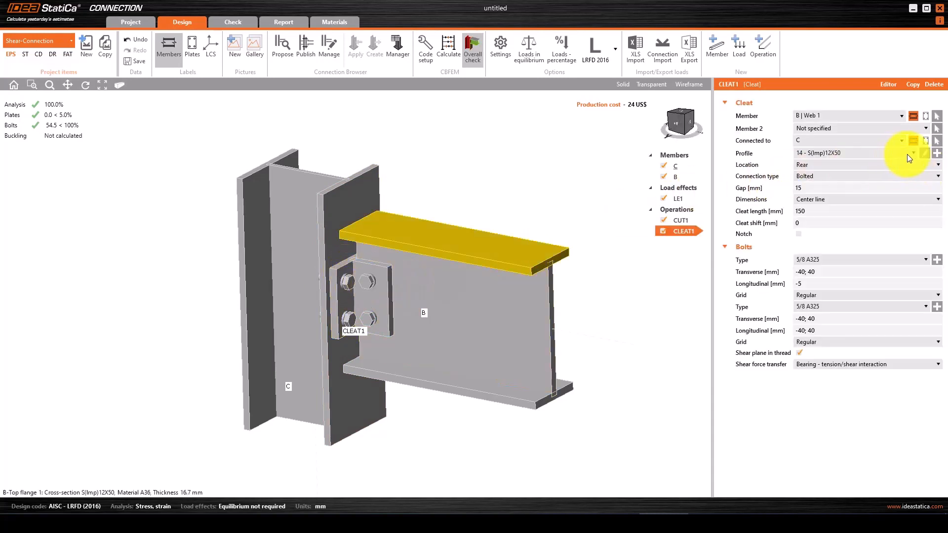
left_click(924, 153)
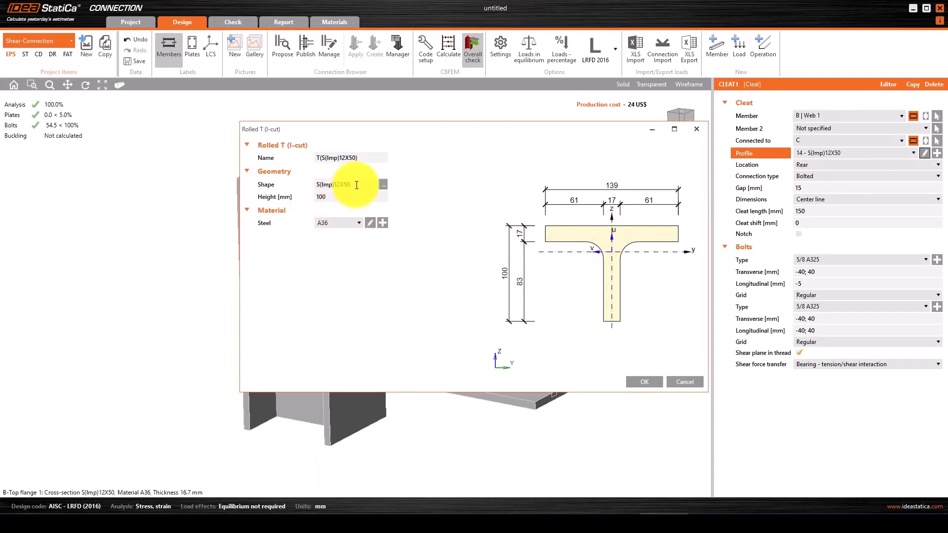
left_click(383, 183)
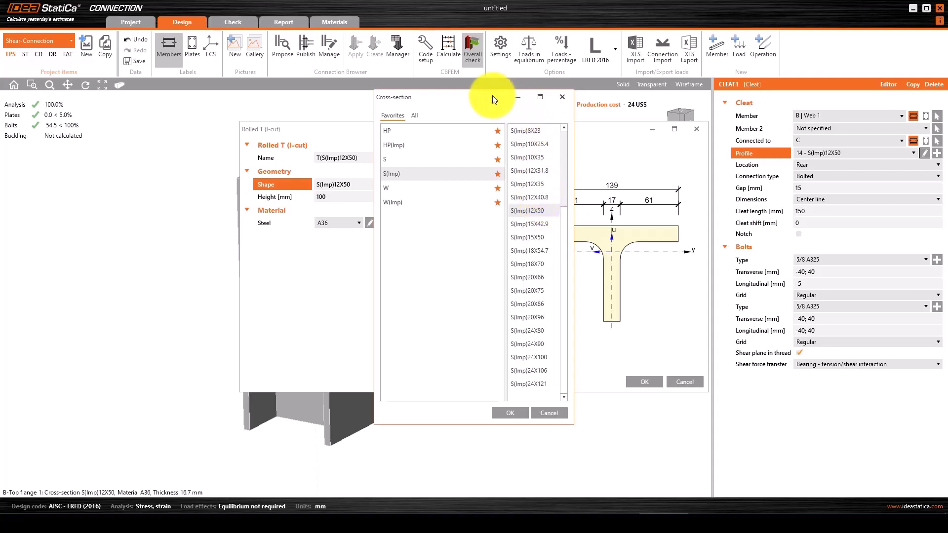
left_click_drag(492, 99, 400, 104)
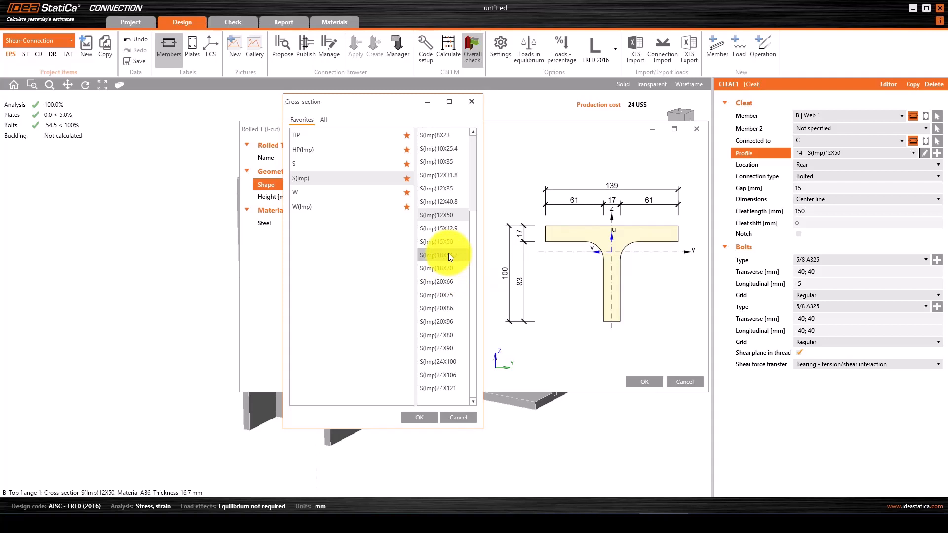
scroll(449, 254, "up", 1)
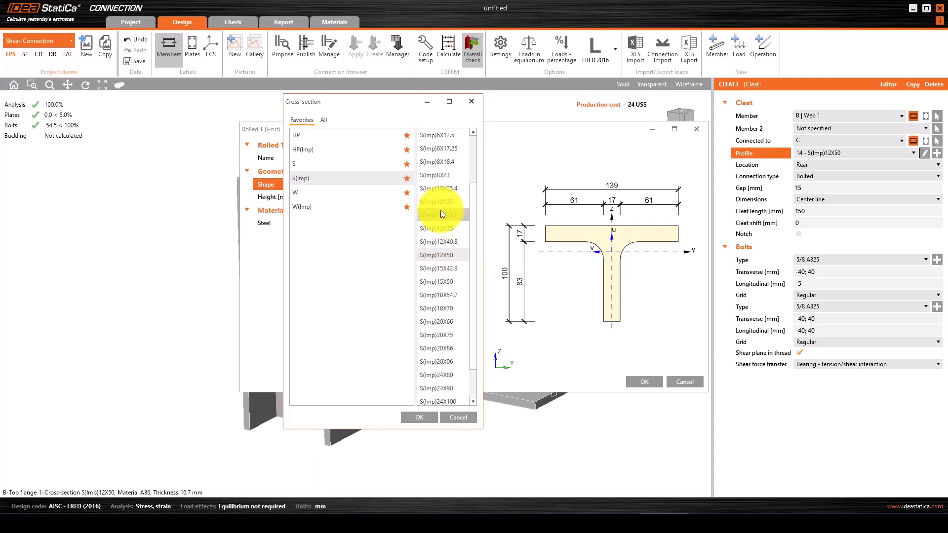
left_click(445, 191)
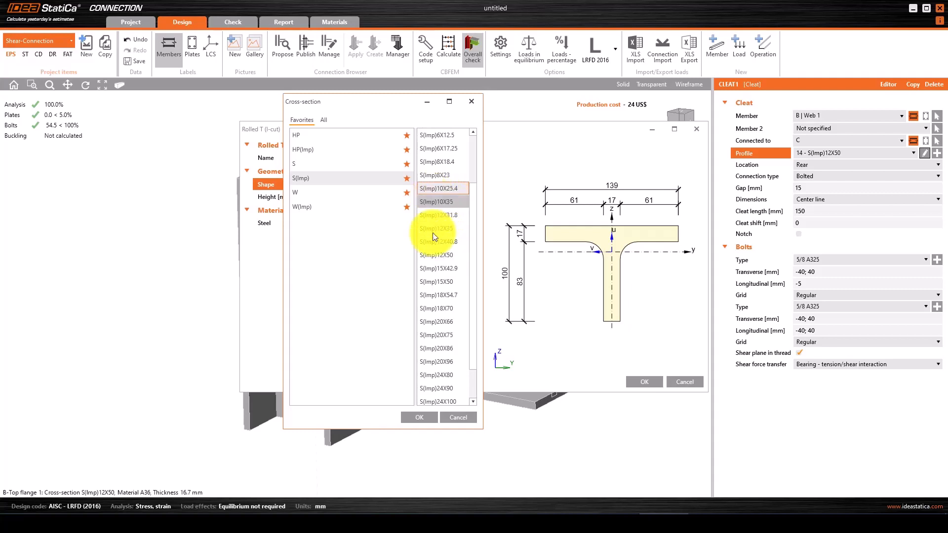
left_click(427, 418)
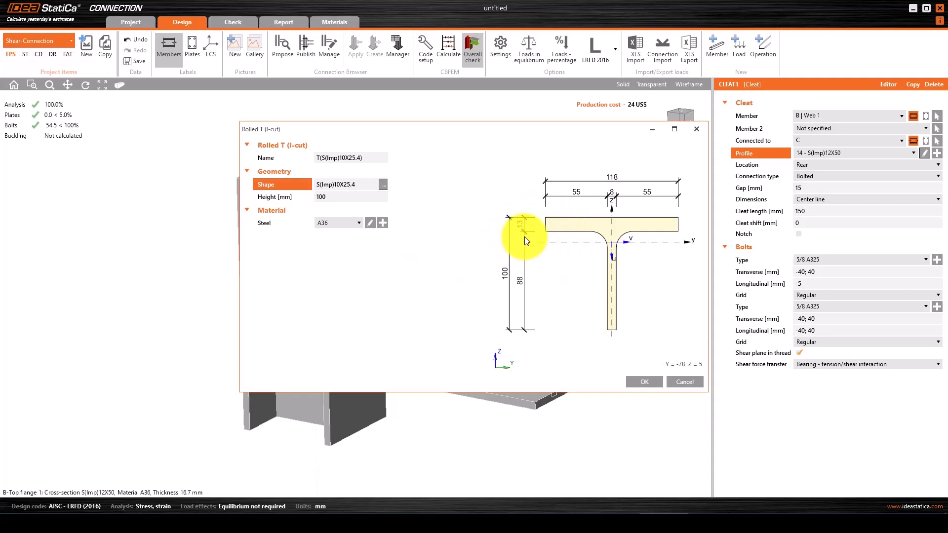
left_click(384, 186)
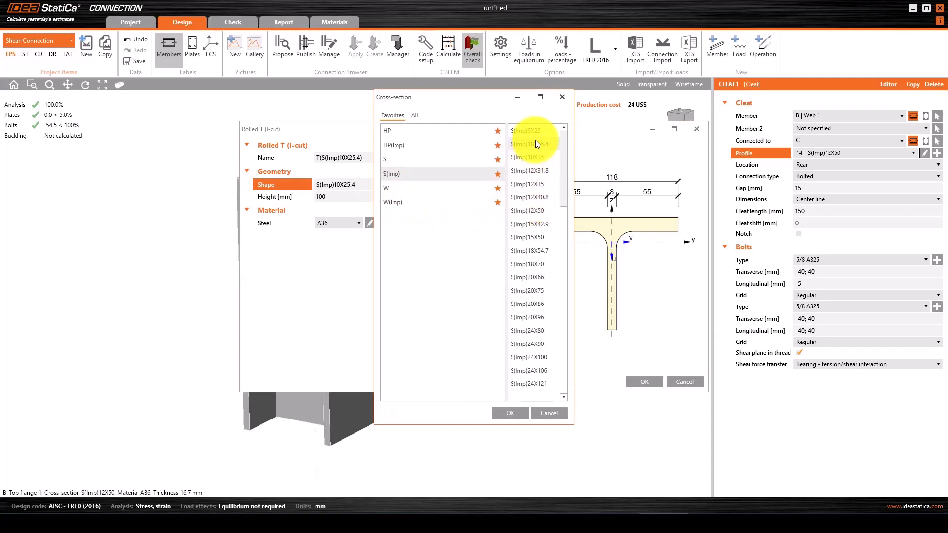
left_click(512, 412)
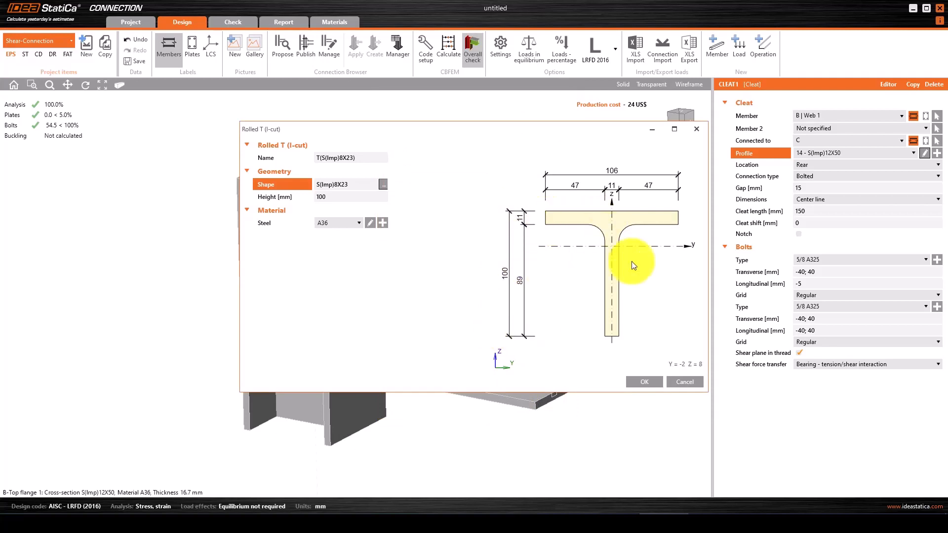
left_click(641, 380)
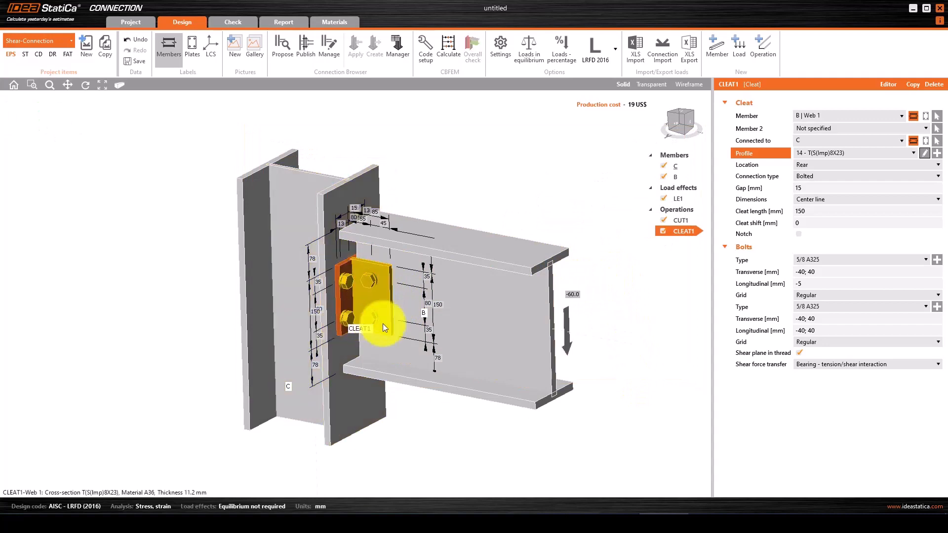
Step: Inspect the modified cleat in the 3D model and set its length to 180 mm
scroll(351, 295, "up", 3)
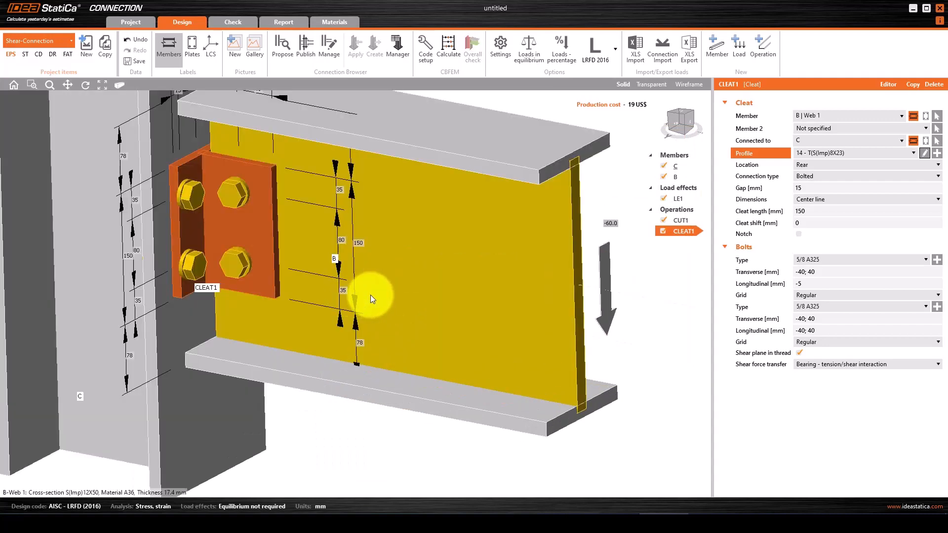
right_click_drag(371, 294, 281, 345)
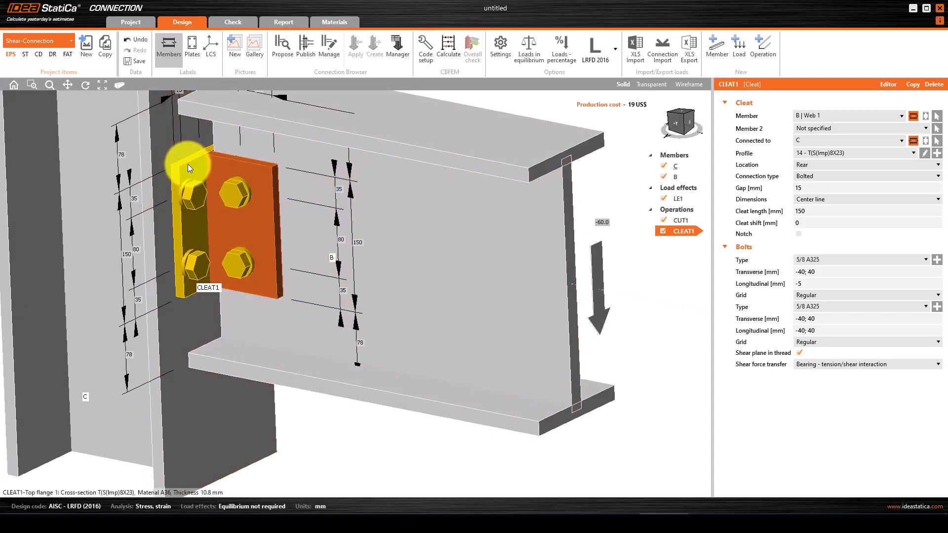
right_click_drag(476, 387, 315, 229)
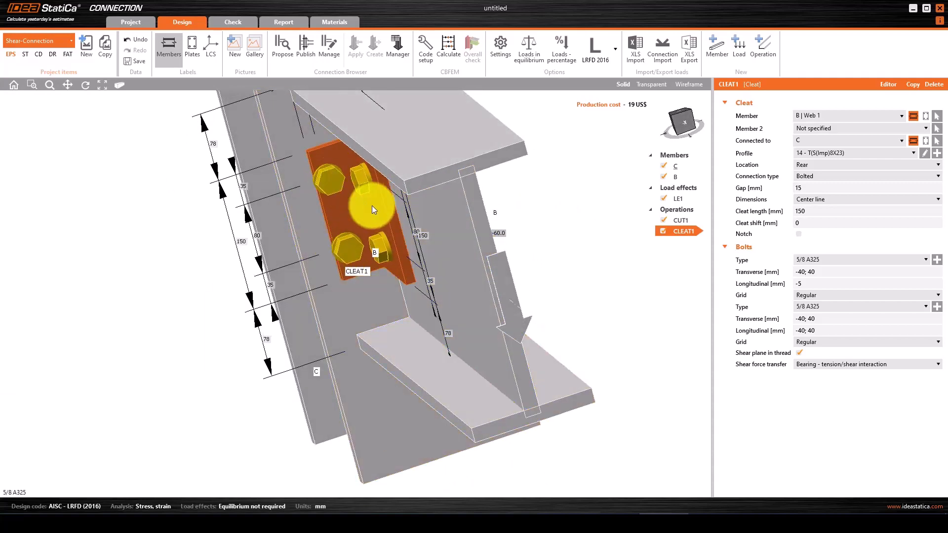
left_click(817, 214)
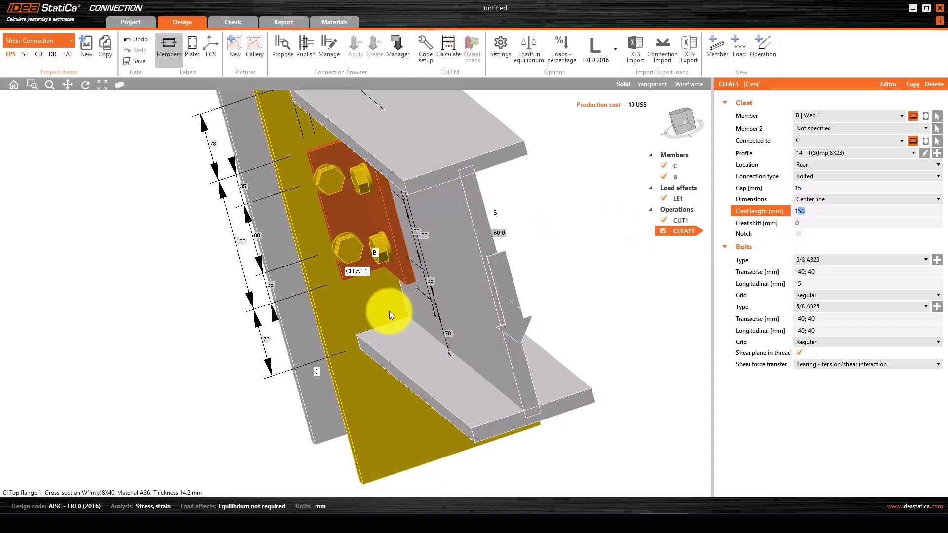
left_click(814, 213)
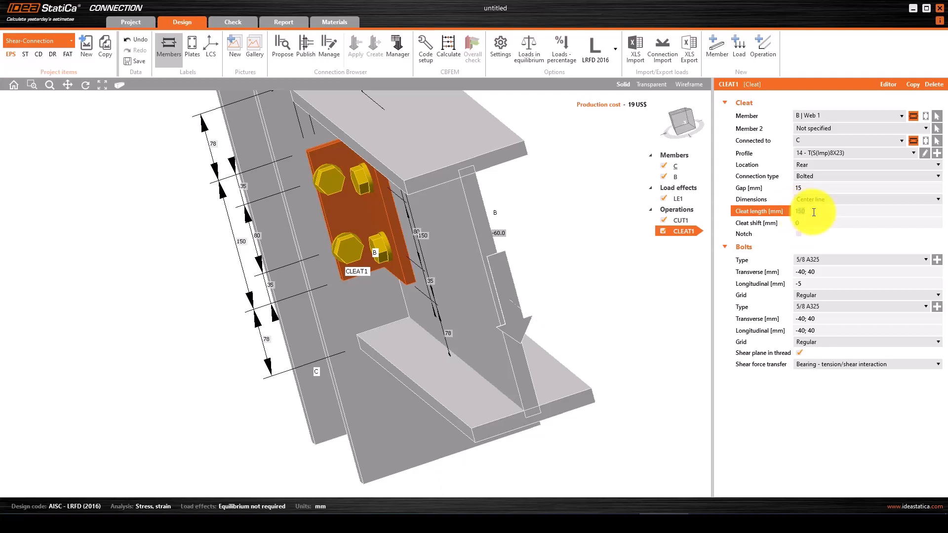
type("180")
left_click(809, 223)
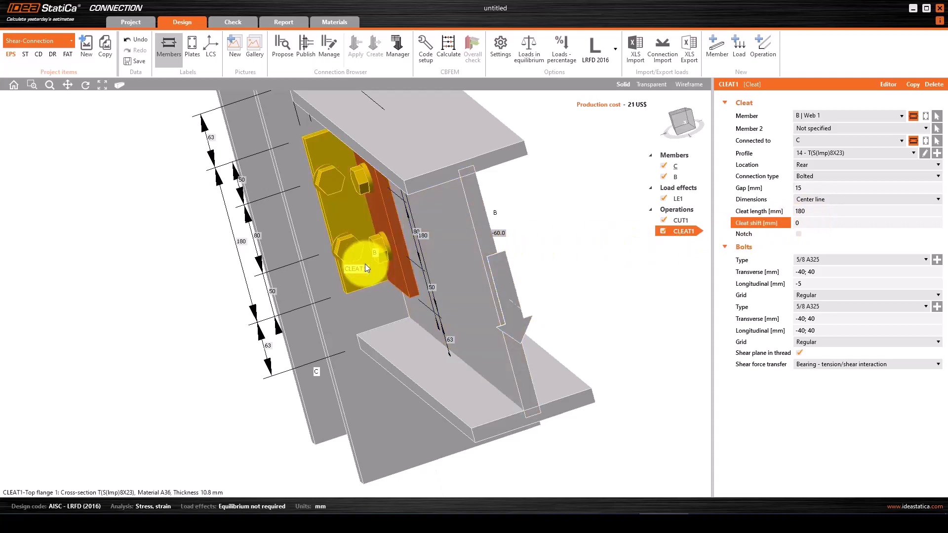
Step: Change the cleat's bolts through the beam web to 1/2 A325 and compare them with the column flange bolts
right_click_drag(366, 267, 426, 255)
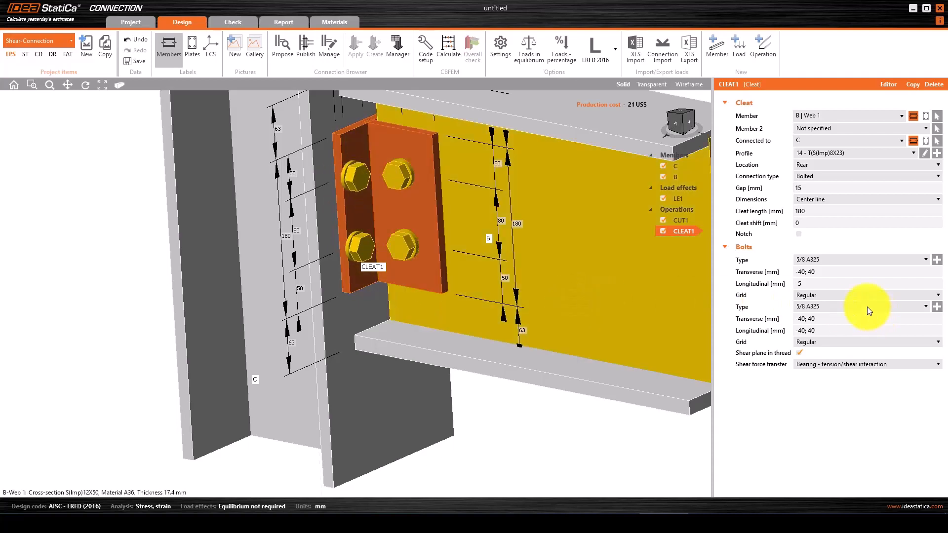
left_click(822, 260)
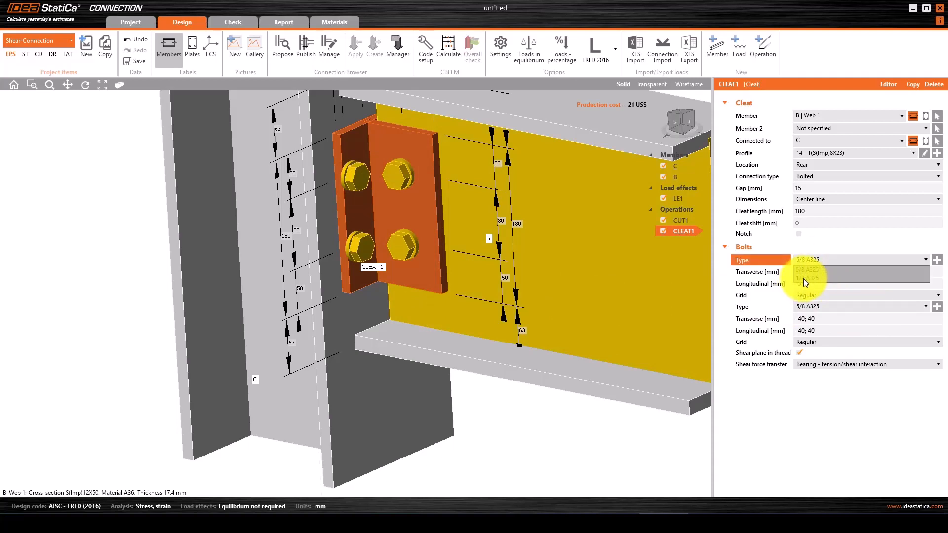
left_click(804, 279)
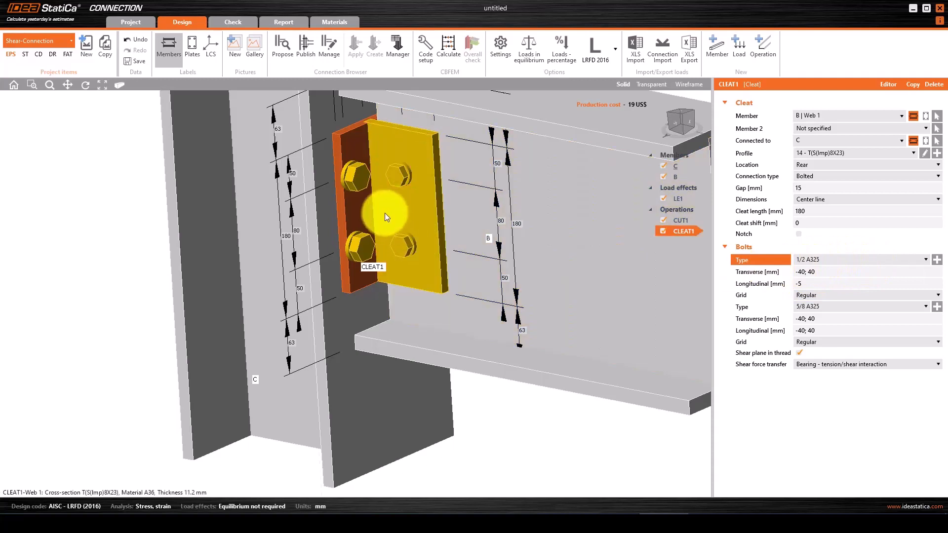
left_click(358, 174)
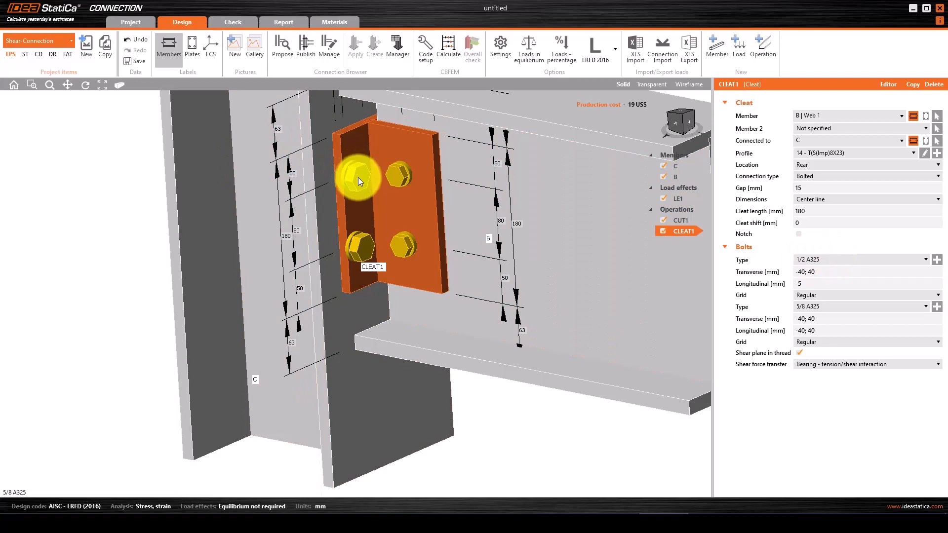
Step: Change the cleat's bolts through the column flange to type 1/2 A325
left_click(843, 260)
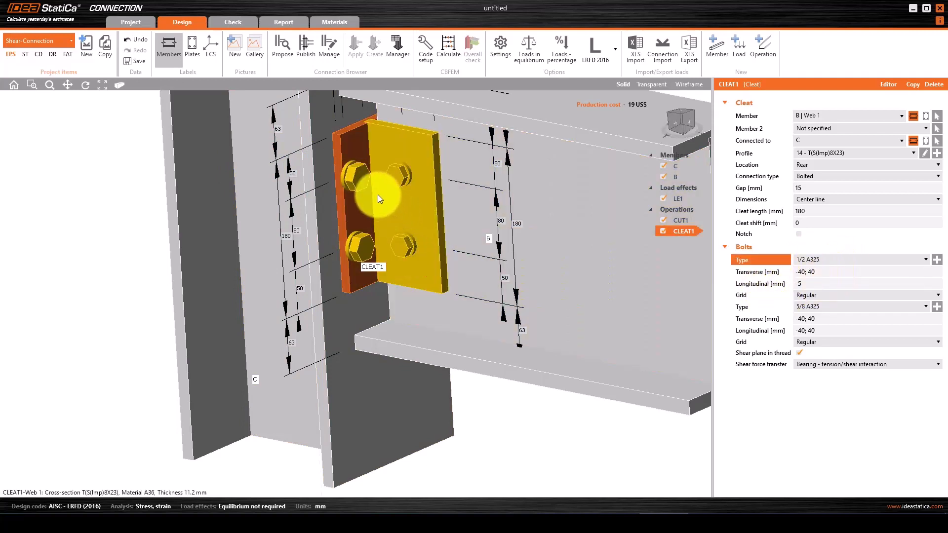
right_click_drag(378, 194, 516, 127)
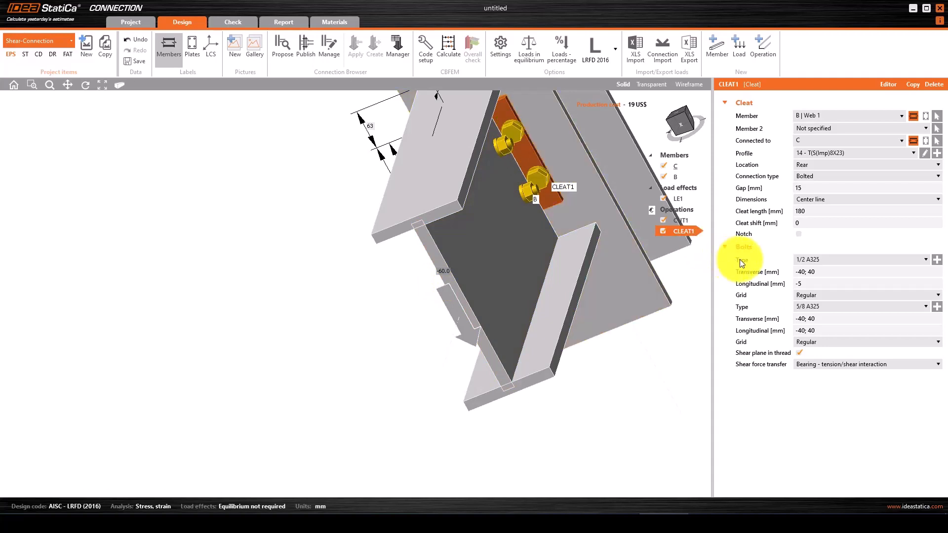
left_click(843, 306)
left_click(833, 325)
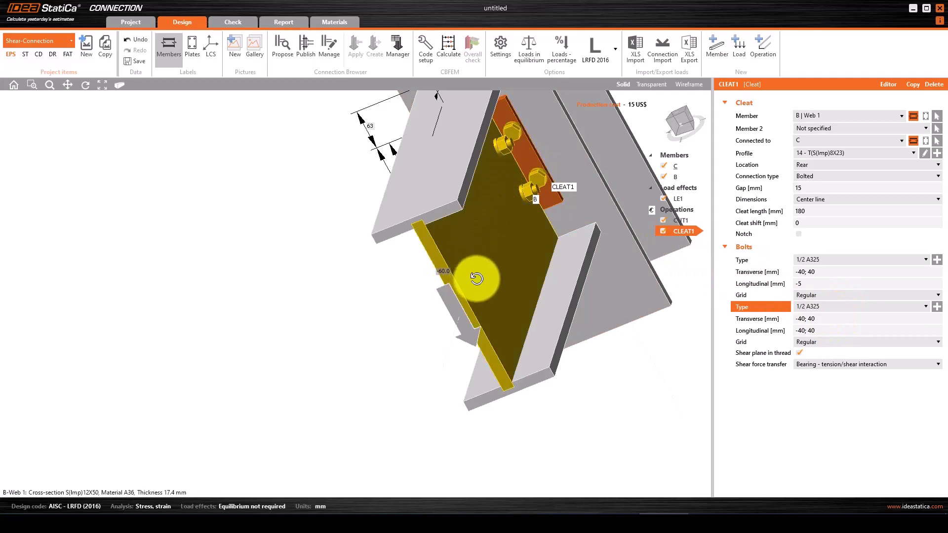
Step: Inspect both bolt groups of the cleat in the 3D model and calculate the connection
right_click_drag(476, 278, 363, 232)
scroll(207, 225, "up", 3)
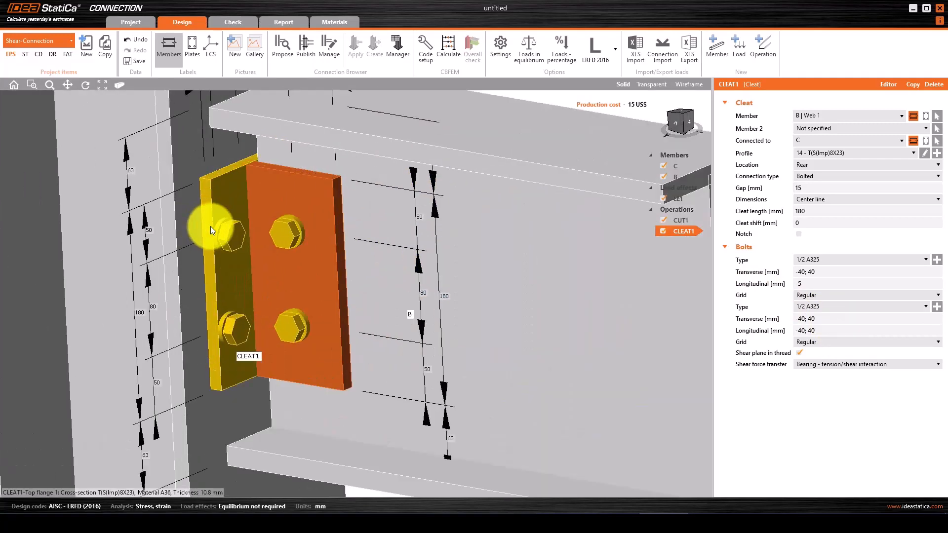
scroll(301, 270, "down", 2)
mouse_move(305, 271)
right_mouse_down()
mouse_move(326, 286)
mouse_move(318, 286)
mouse_move(376, 288)
mouse_move(311, 277)
right_mouse_up()
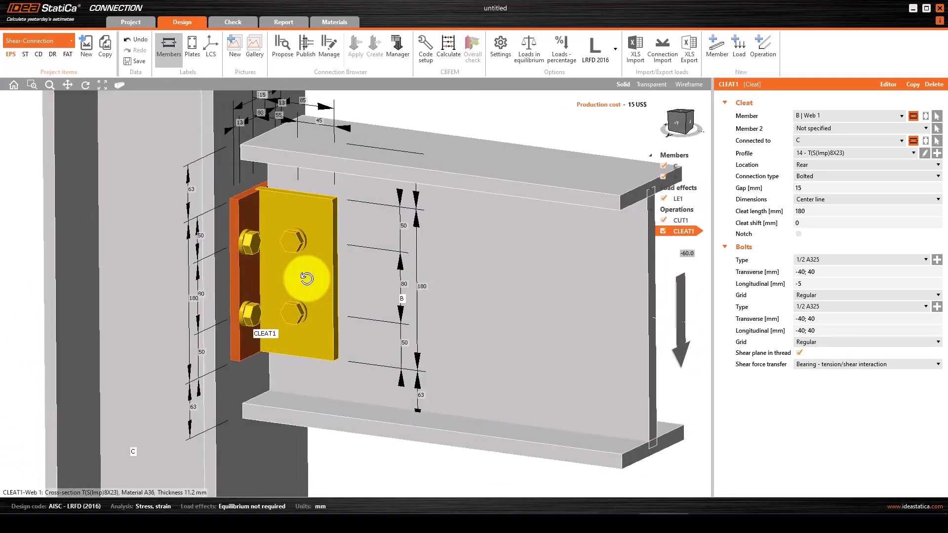
left_click(447, 41)
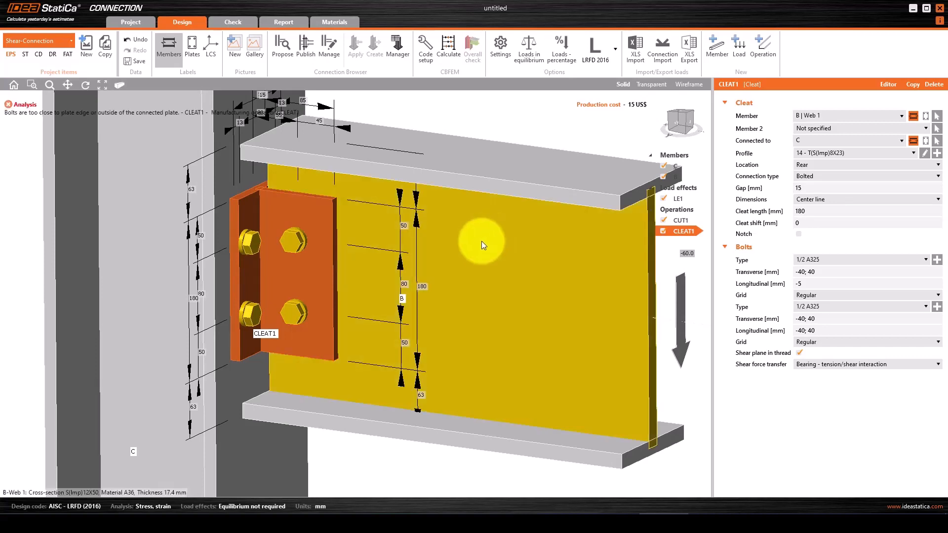
Step: Examine how close the column flange bolts sit to the edges of the cleat's flange in the 3D model
scroll(469, 244, "down", 3)
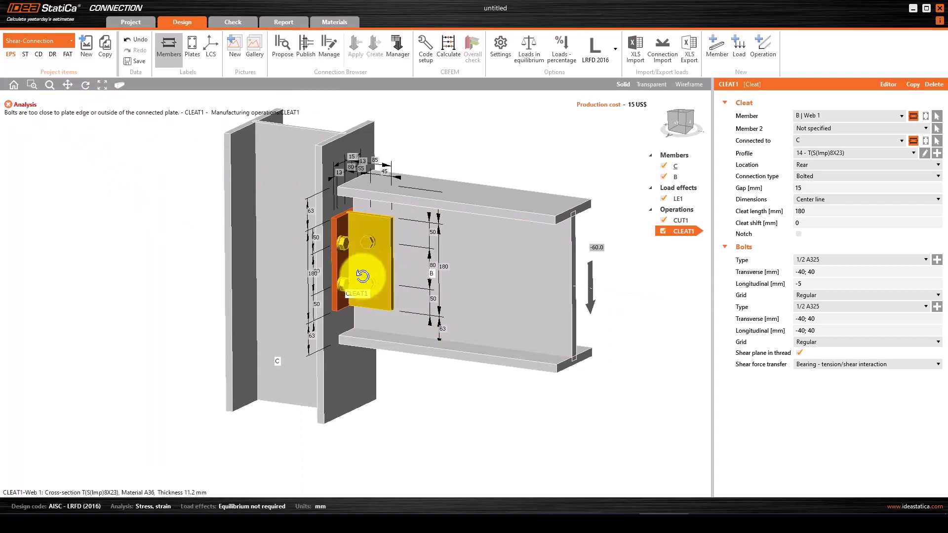
right_click_drag(362, 276, 294, 267)
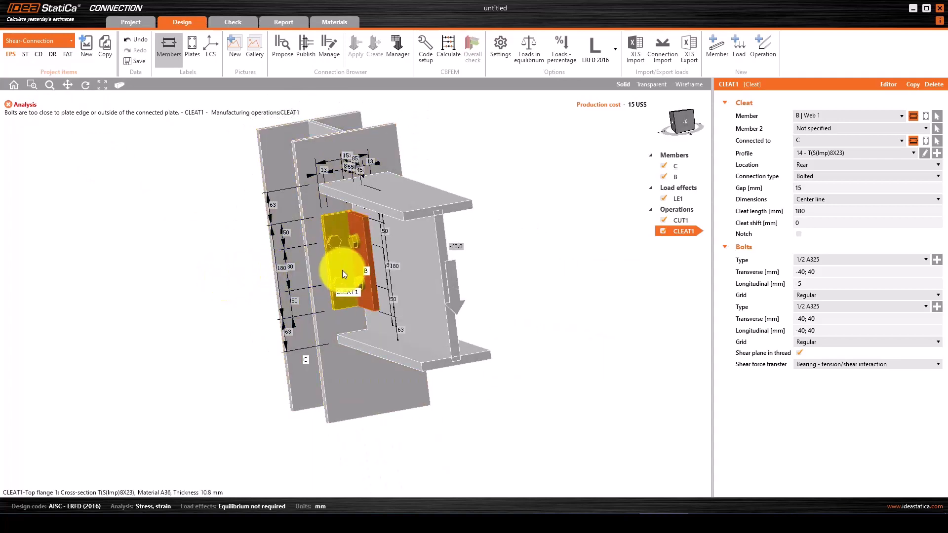
scroll(339, 280, "down", 2)
scroll(339, 279, "up", 6)
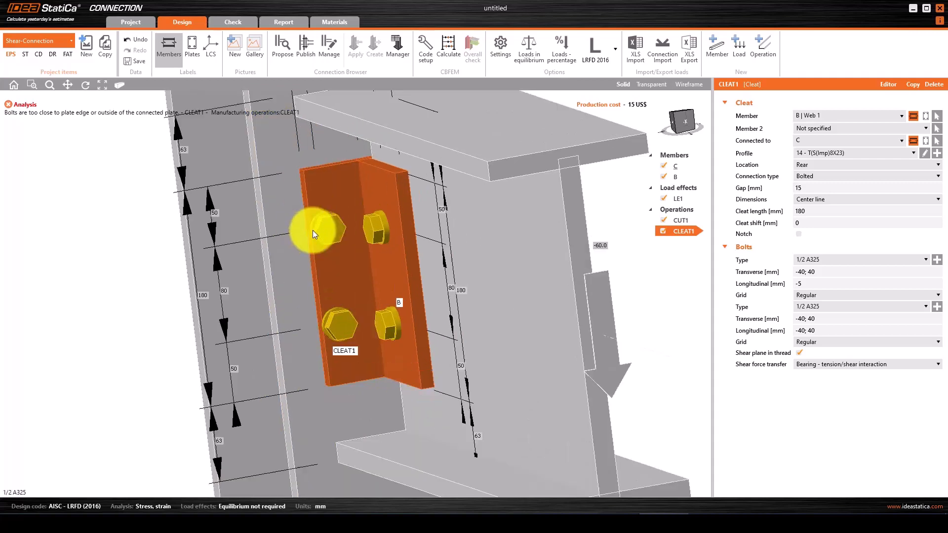
scroll(313, 230, "up", 5)
scroll(300, 241, "down", 6)
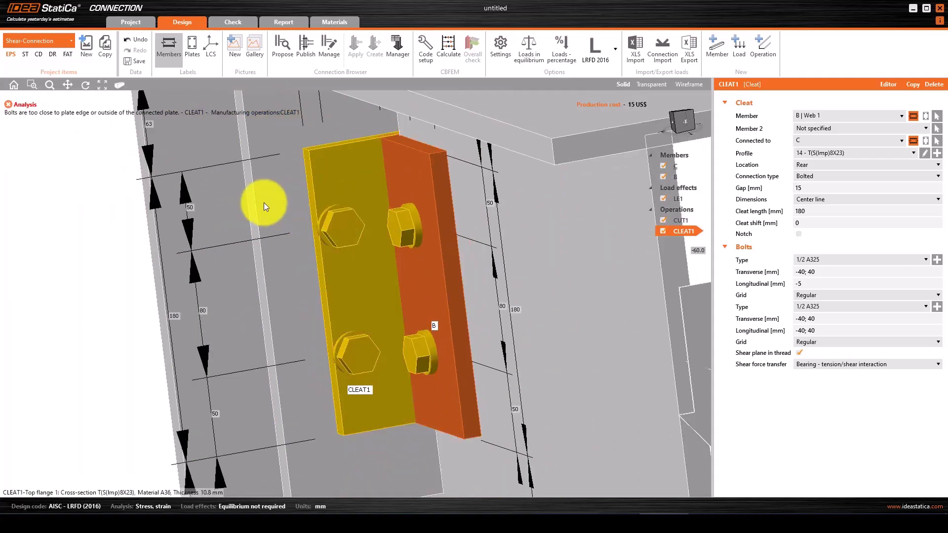
scroll(317, 218, "down", 3)
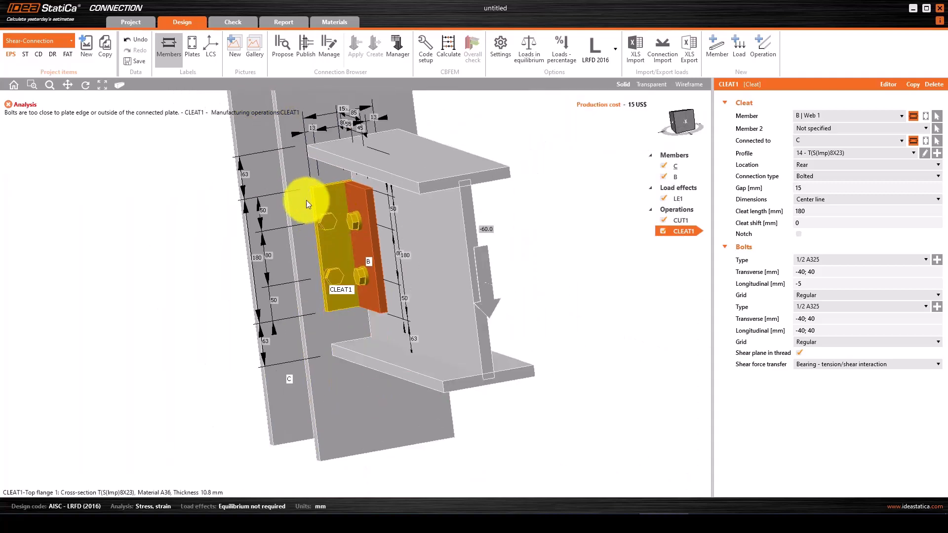
Step: Review the dimensions and available S(Imp) shapes of the cleat's T profile without changing it
left_click(846, 153)
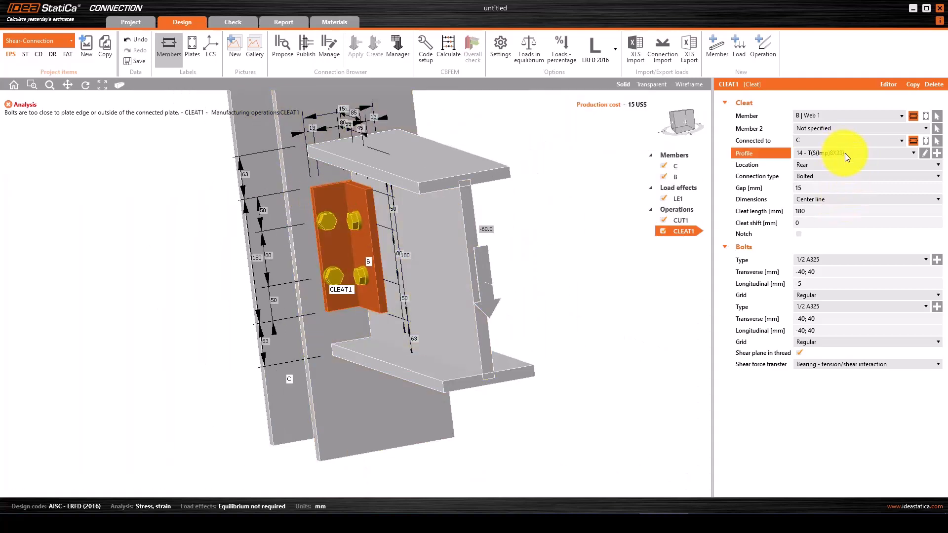
left_click(846, 155)
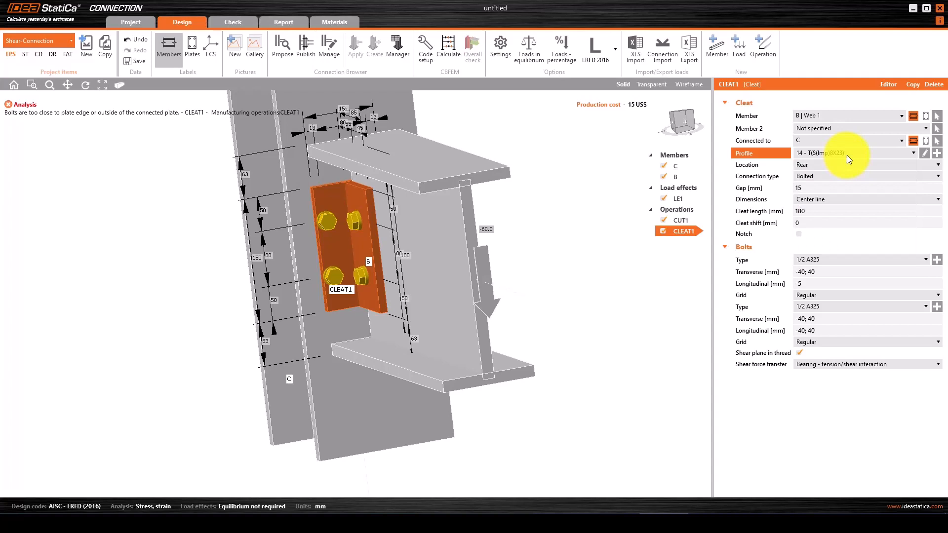
left_click(926, 153)
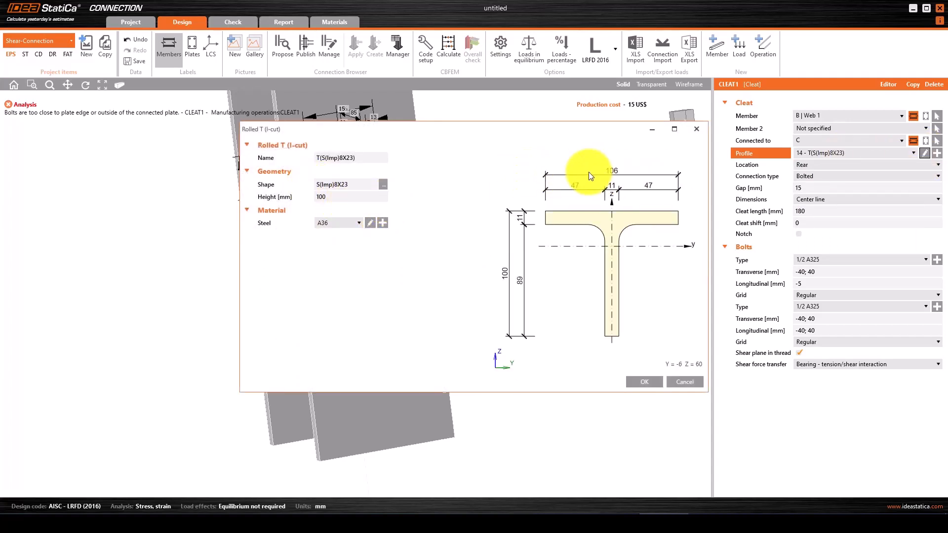
left_click(384, 185)
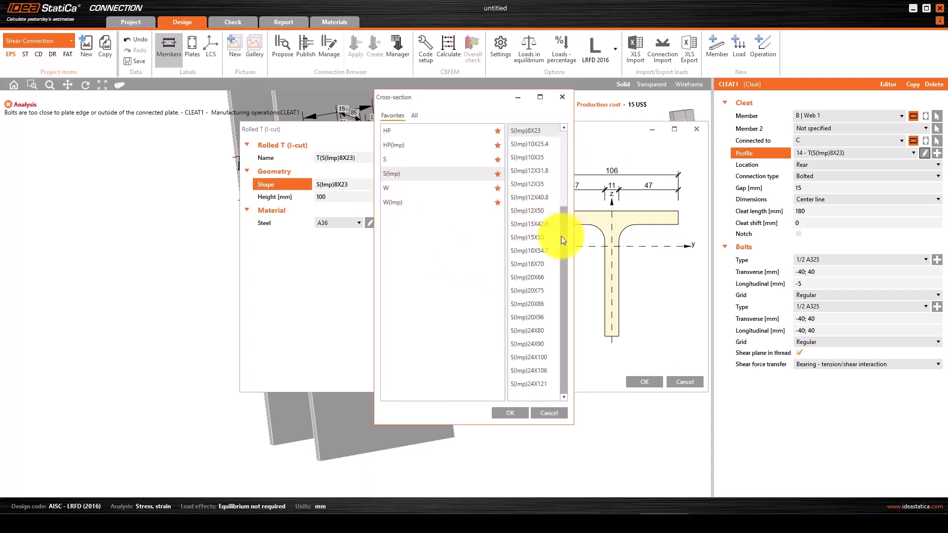
left_click(563, 98)
left_click(684, 383)
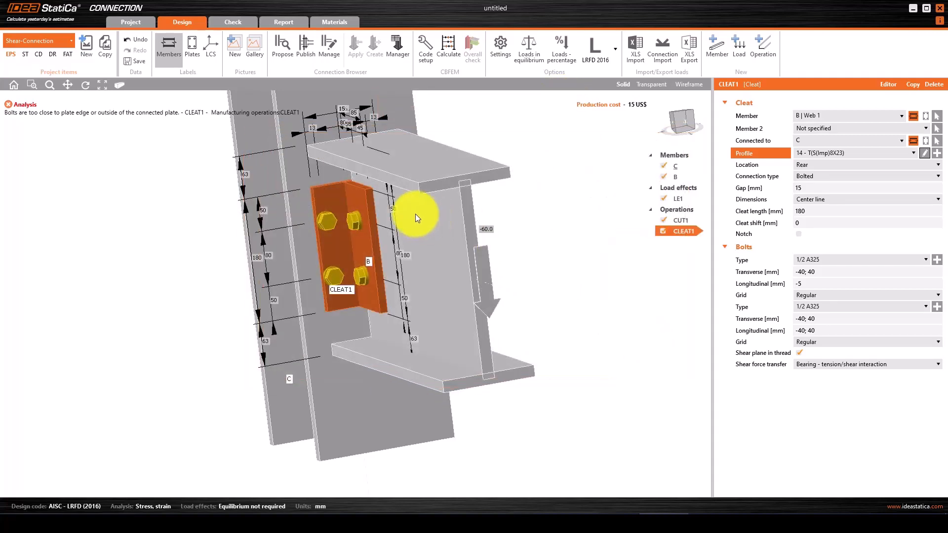
Step: Try transverse positions of -30; 30 mm for the column flange bolts and restore them to -40; 40 mm
scroll(339, 226, "down", 3)
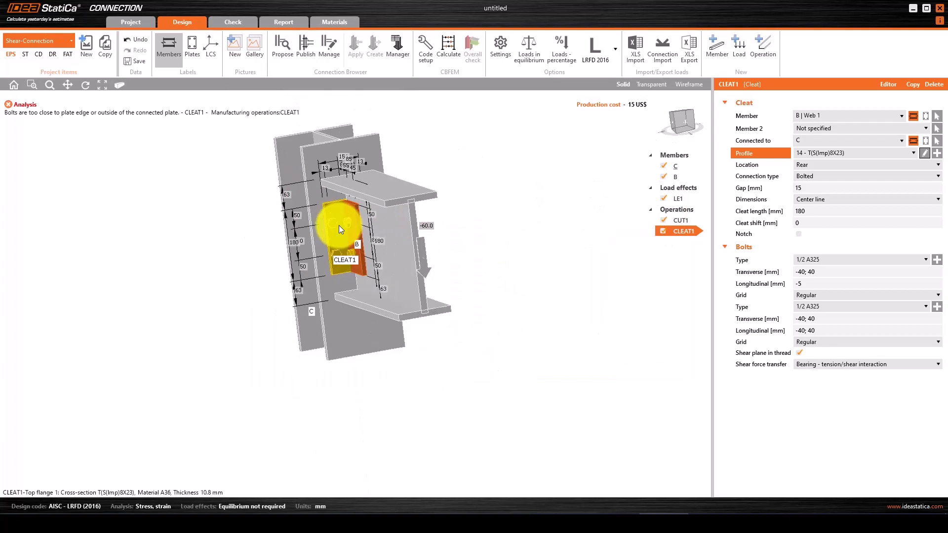
scroll(340, 220, "up", 2)
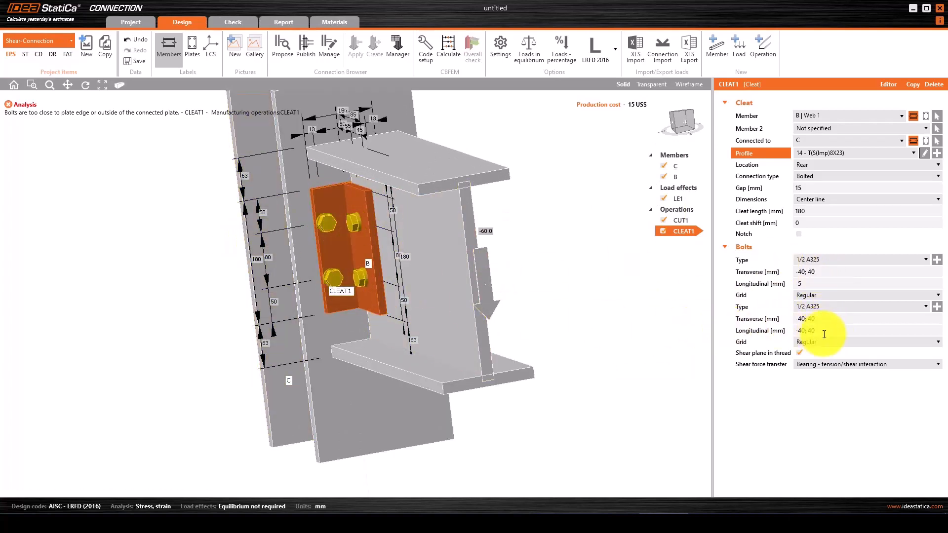
left_click(800, 319)
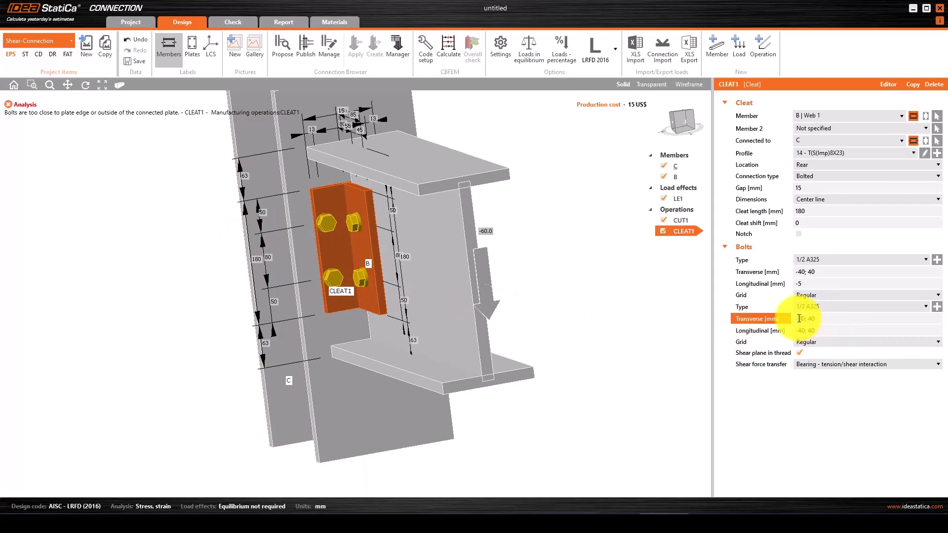
key("BackSpace")
type("3")
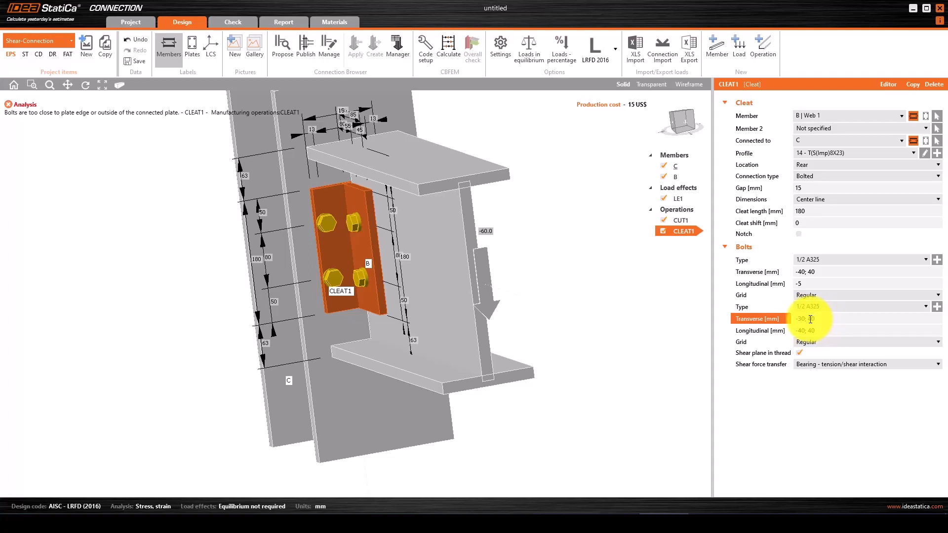
key("BackSpace")
type("30")
key("Tab")
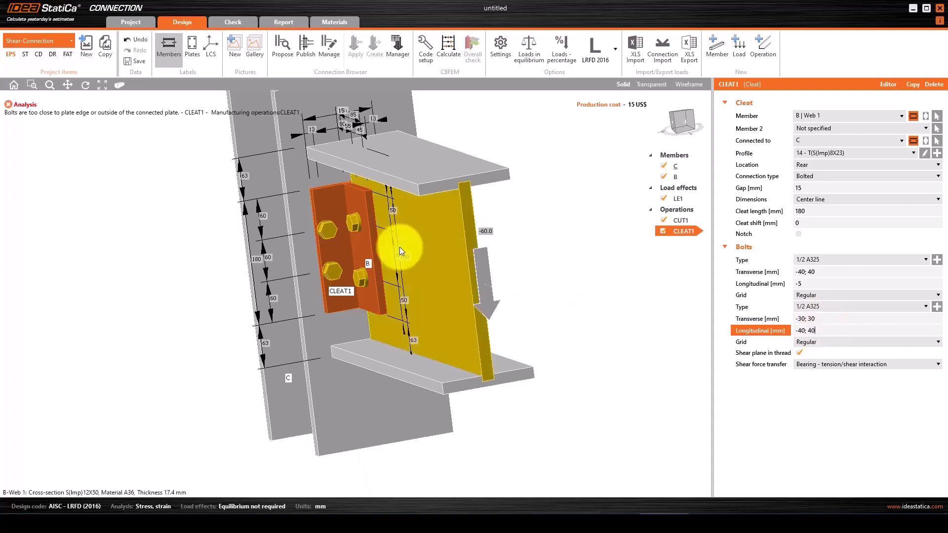
left_click(799, 319)
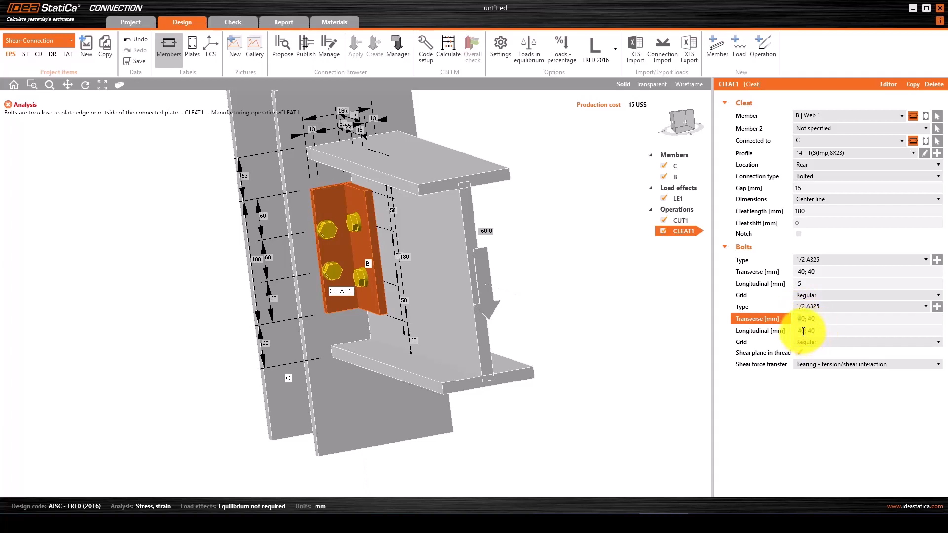
Step: Set the column flange bolts' longitudinal positions to -30; 30 mm and calculate the connection
left_click(803, 331)
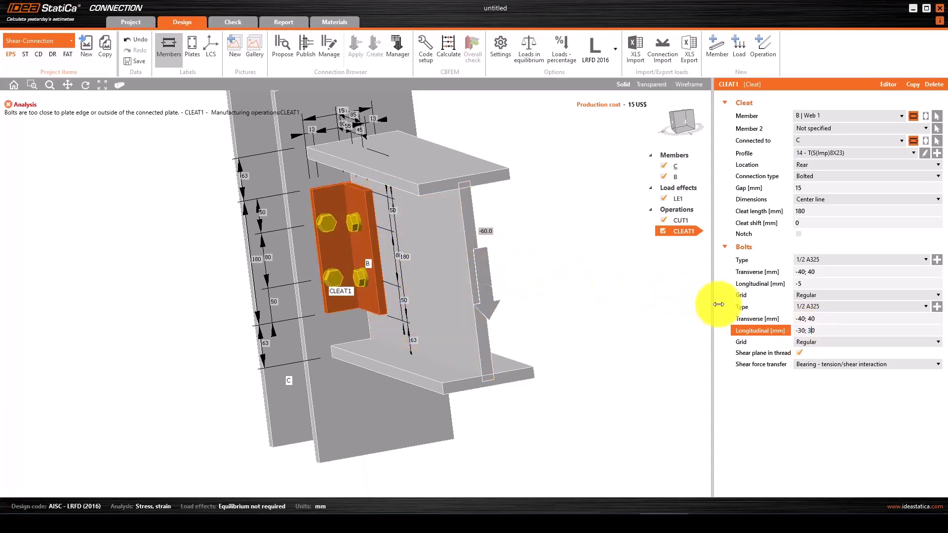
left_click(815, 315)
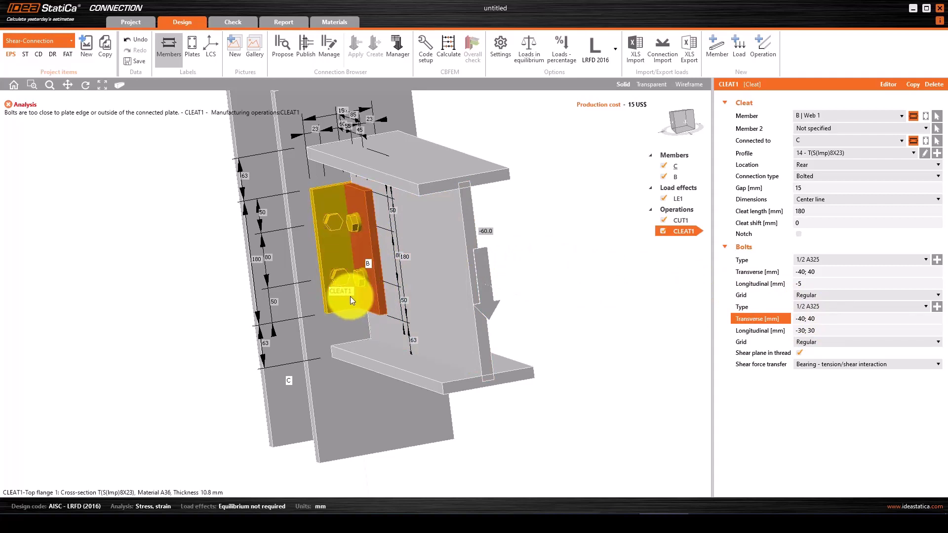
right_click_drag(348, 297, 384, 288)
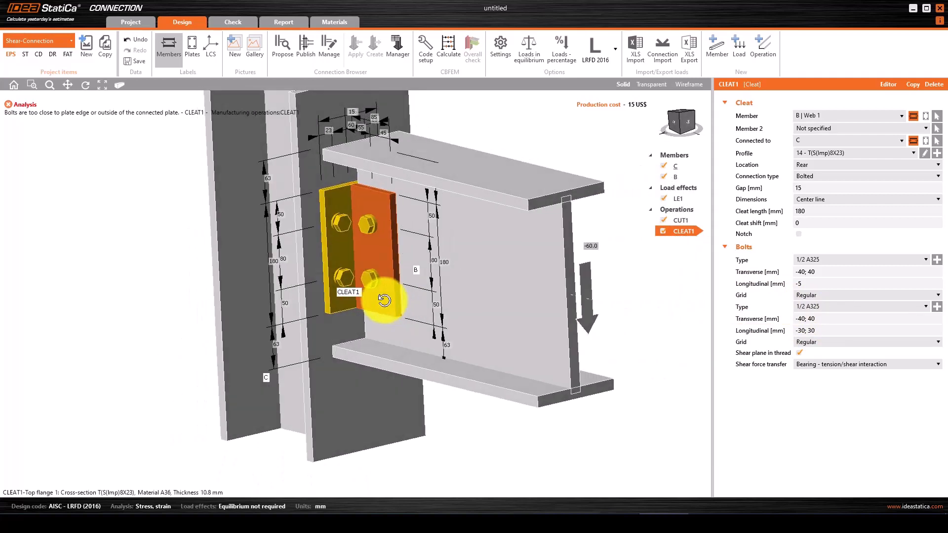
left_click(448, 45)
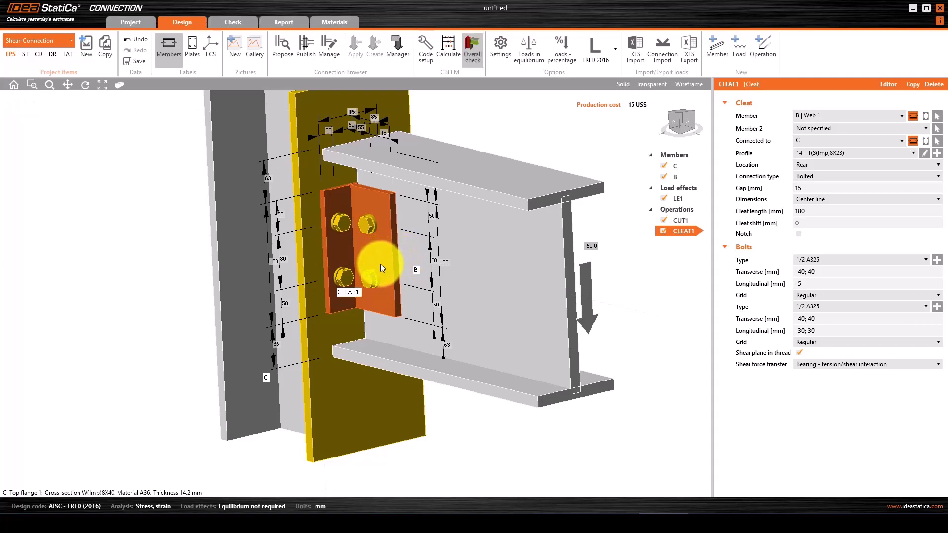
Step: Examine the check results and the cleat's bolts from several sides in the calculated 3D model
scroll(380, 264, "down", 3)
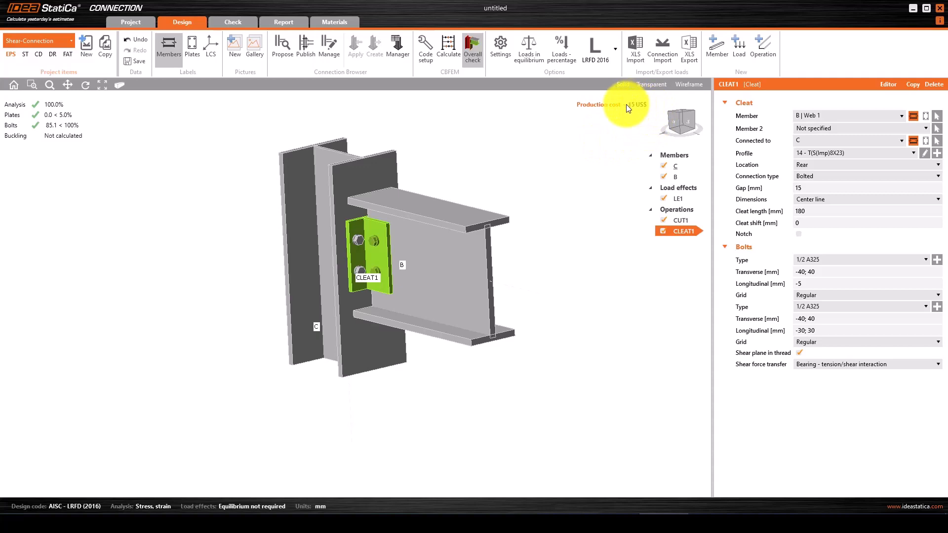
scroll(350, 278, "up", 5)
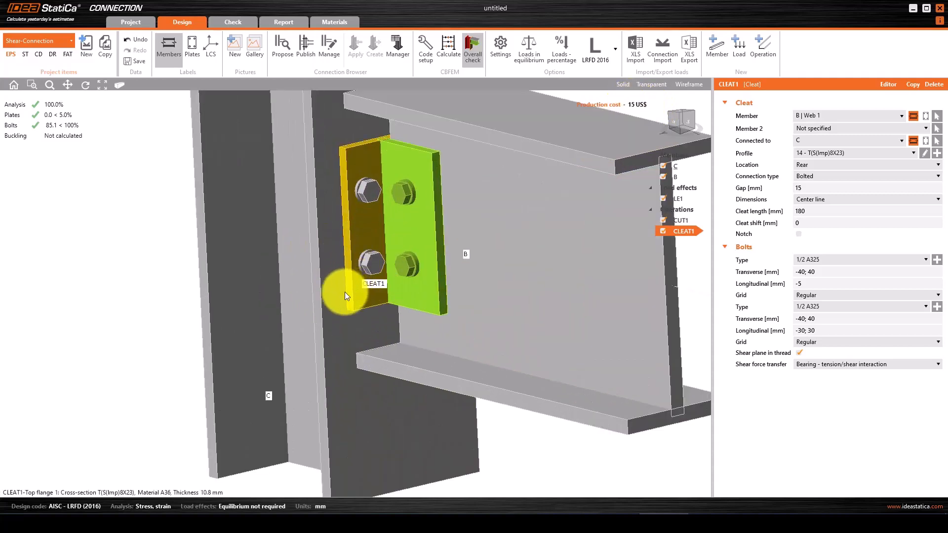
right_click_drag(345, 302, 361, 176)
scroll(373, 249, "up", 10)
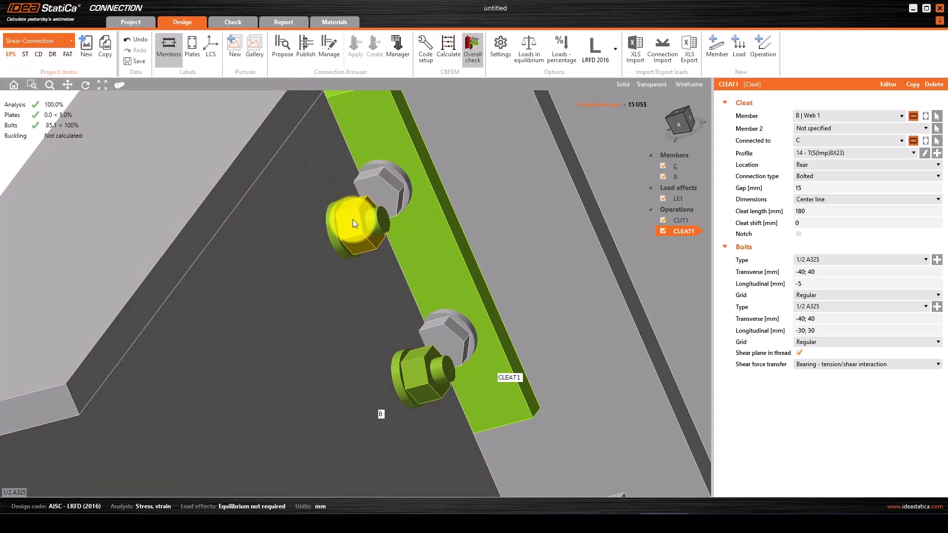
right_click_drag(353, 219, 372, 222)
scroll(373, 223, "down", 3)
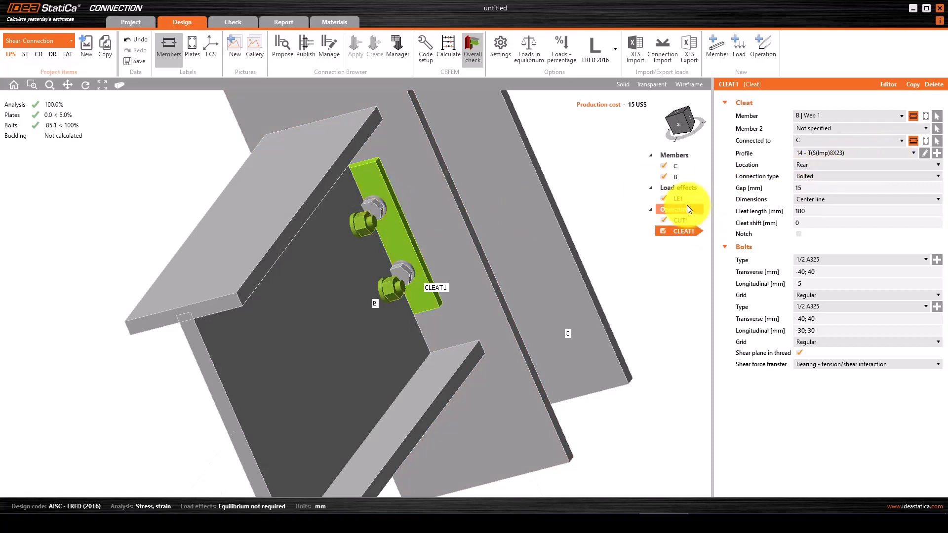
Step: Change the shape of the cleat's T profile to S(Imp)10X35 after trying S(Imp)8X18.4 and S(Imp)10X25.4
left_click(925, 154)
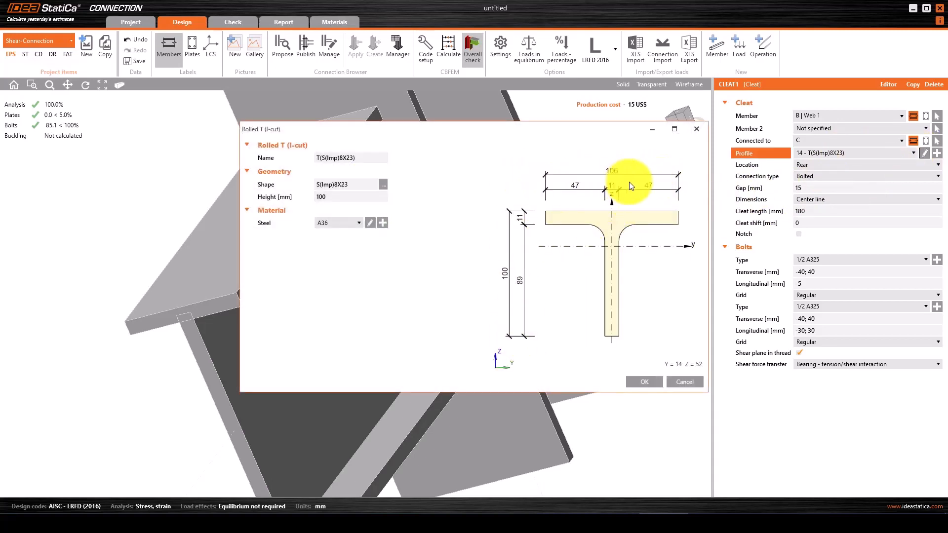
left_click(383, 185)
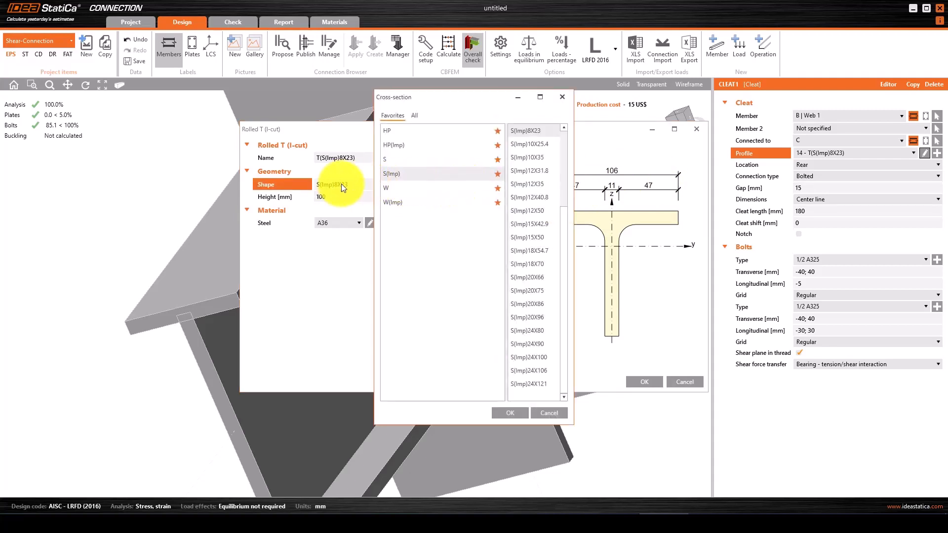
scroll(547, 163, "up", 2)
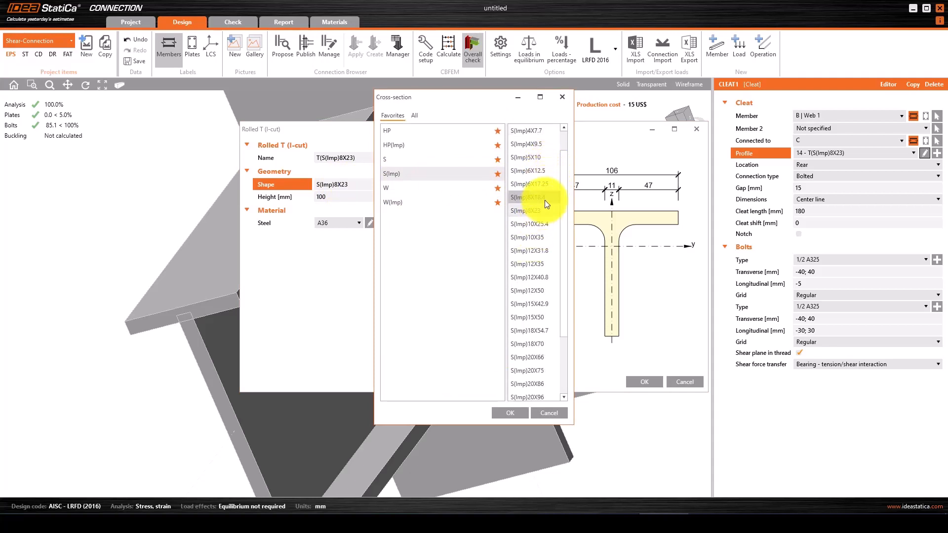
left_click(545, 200)
left_click(510, 416)
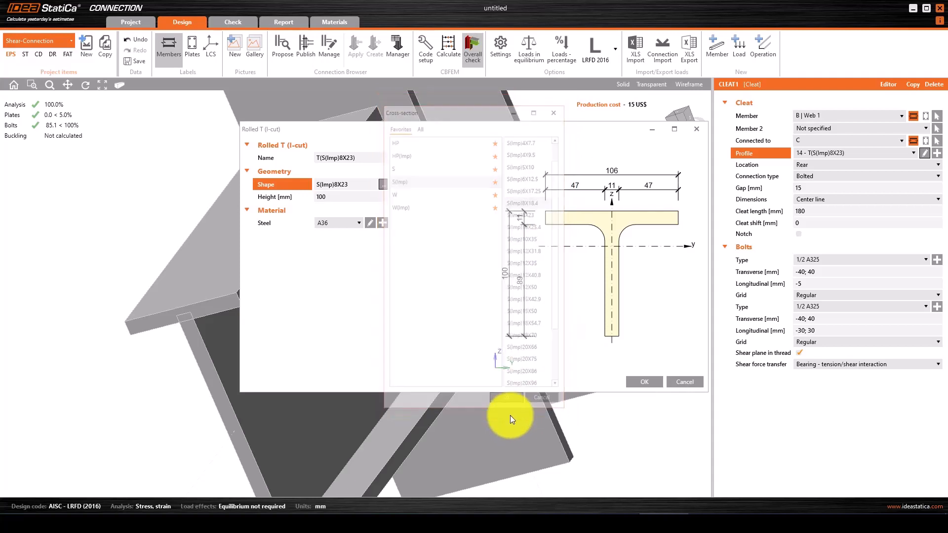
left_click(384, 185)
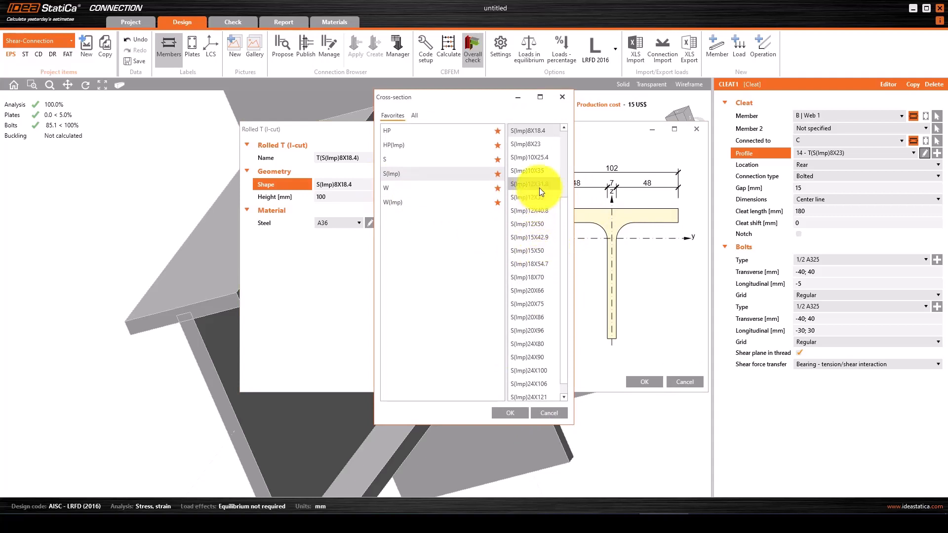
left_click(540, 159)
left_click(515, 412)
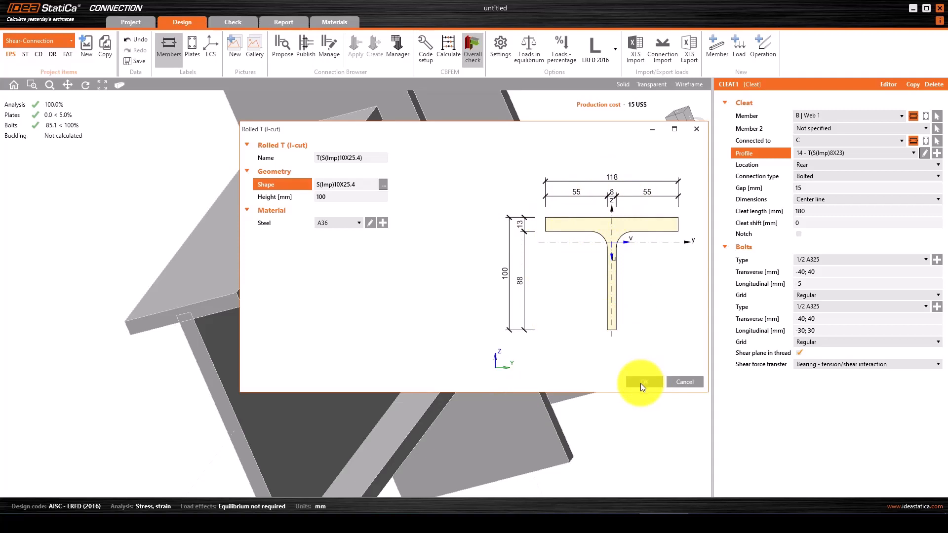
left_click(384, 184)
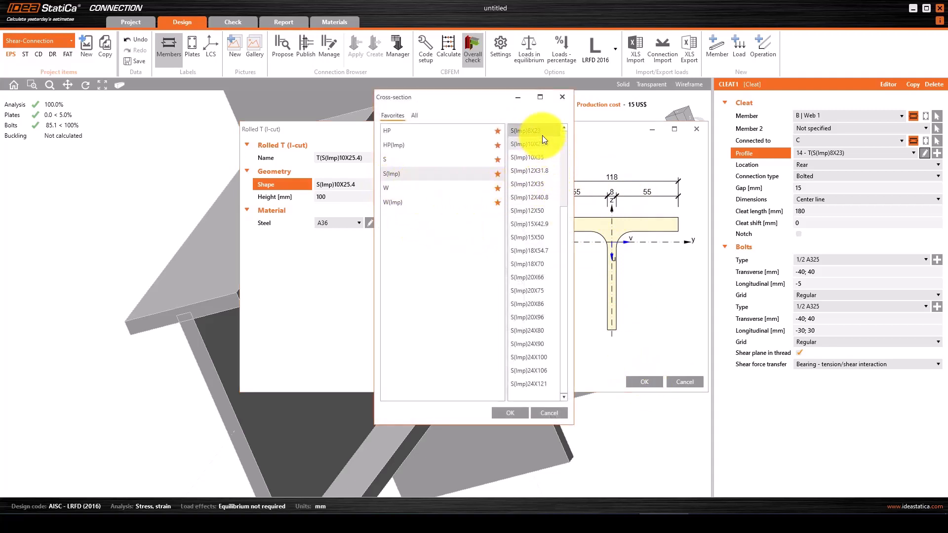
left_click(547, 157)
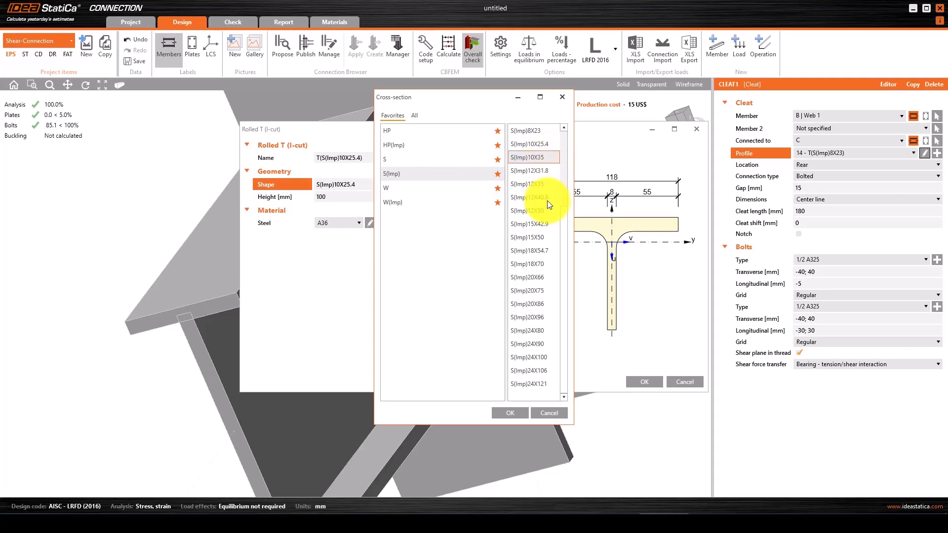
left_click(513, 414)
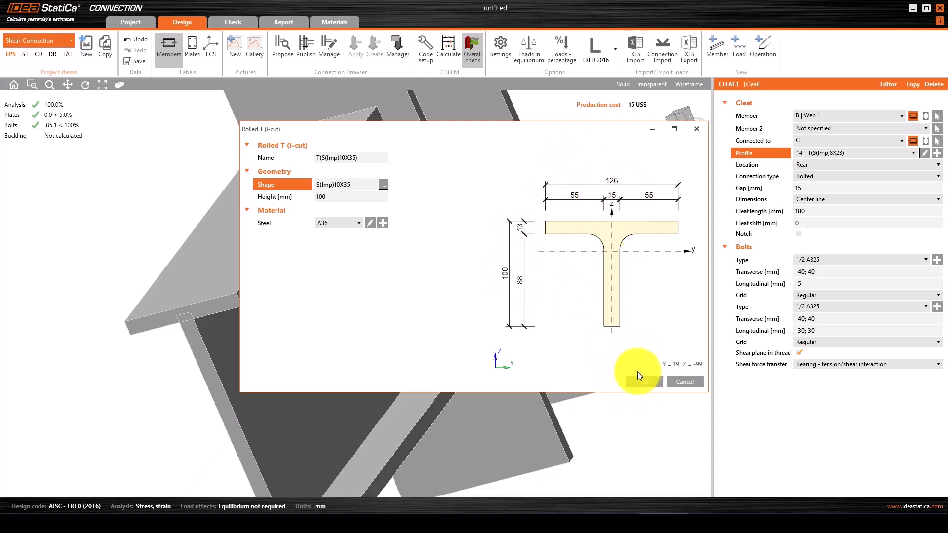
left_click(644, 383)
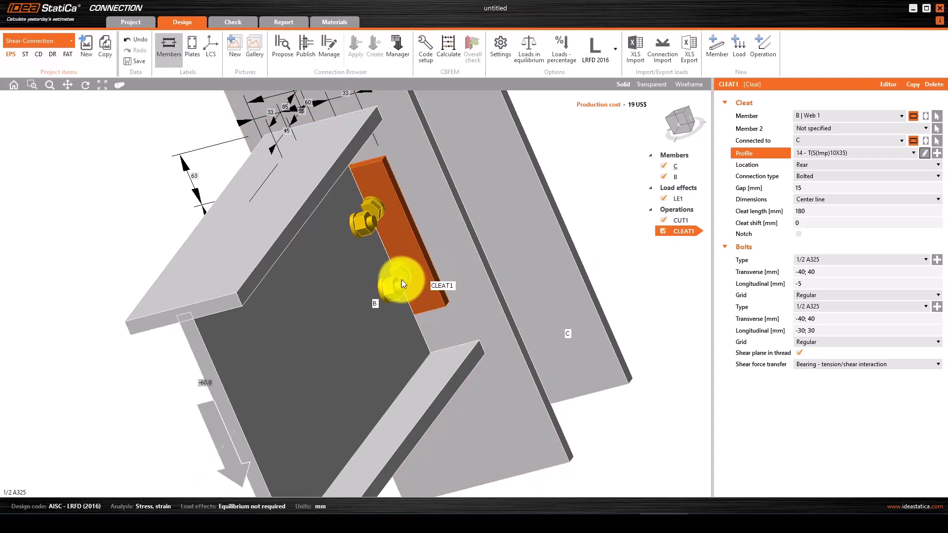
Step: Try longitudinal positions of -40; 40 mm for the column flange bolts and check them on the cleat
middle_click(385, 206)
middle_click(384, 206)
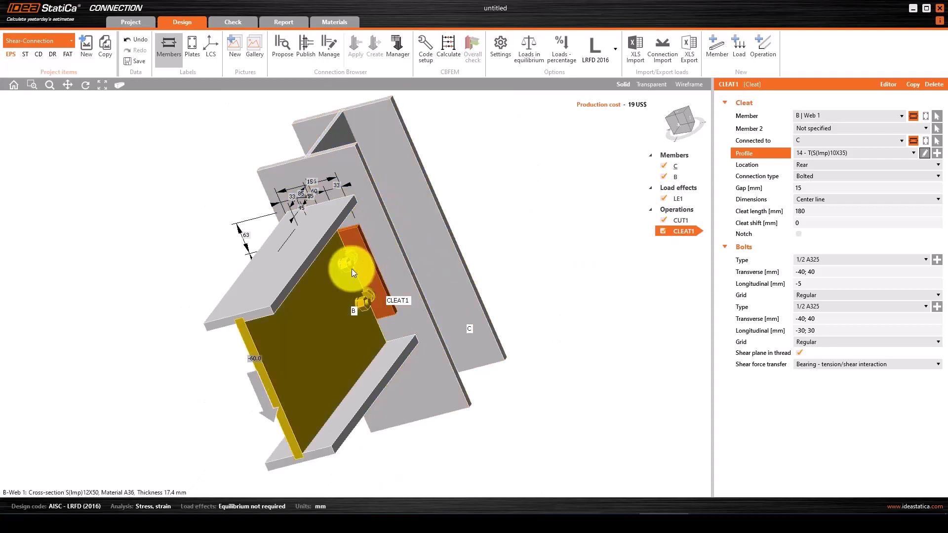
left_click(799, 330)
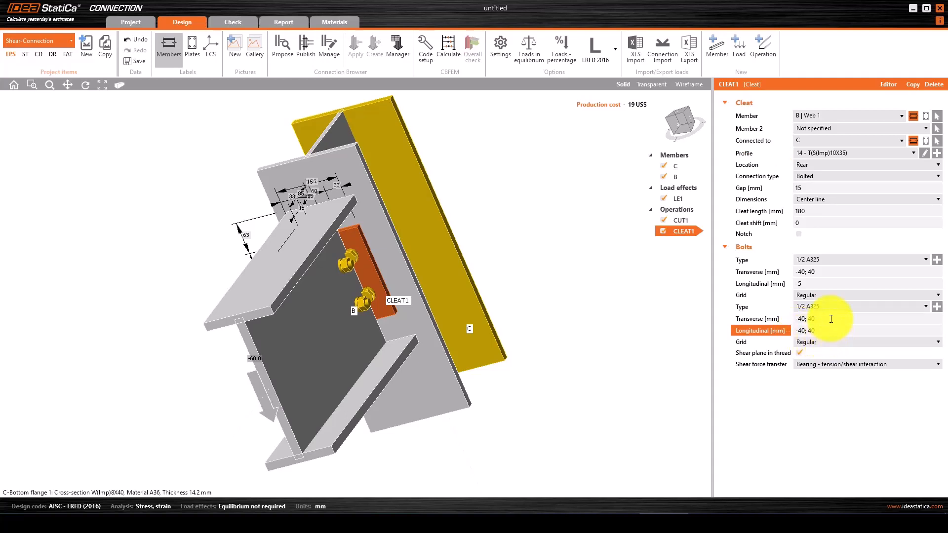
left_click(830, 320)
scroll(340, 275, "up", 5)
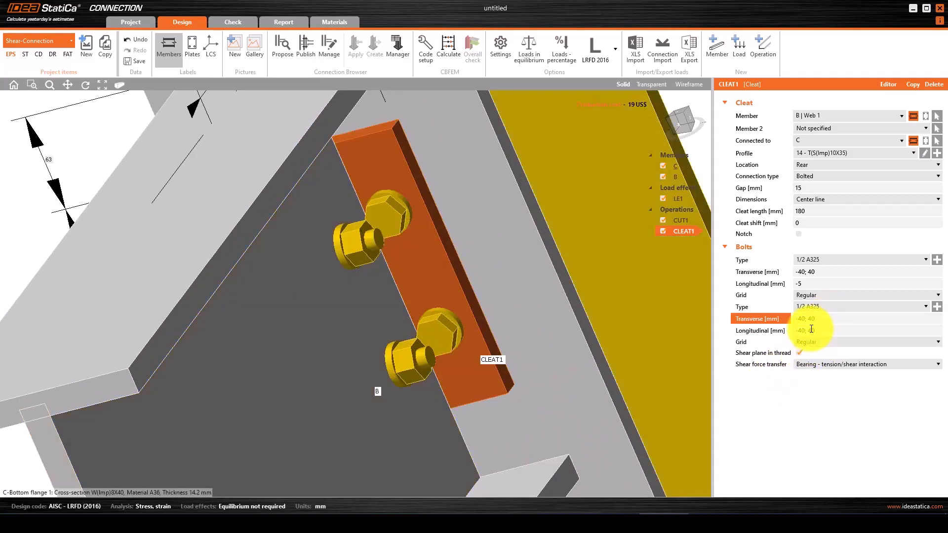
Step: Try longitudinal positions of -45; 45 mm for the column flange bolts and inspect both sides of the cleat
left_click(811, 330)
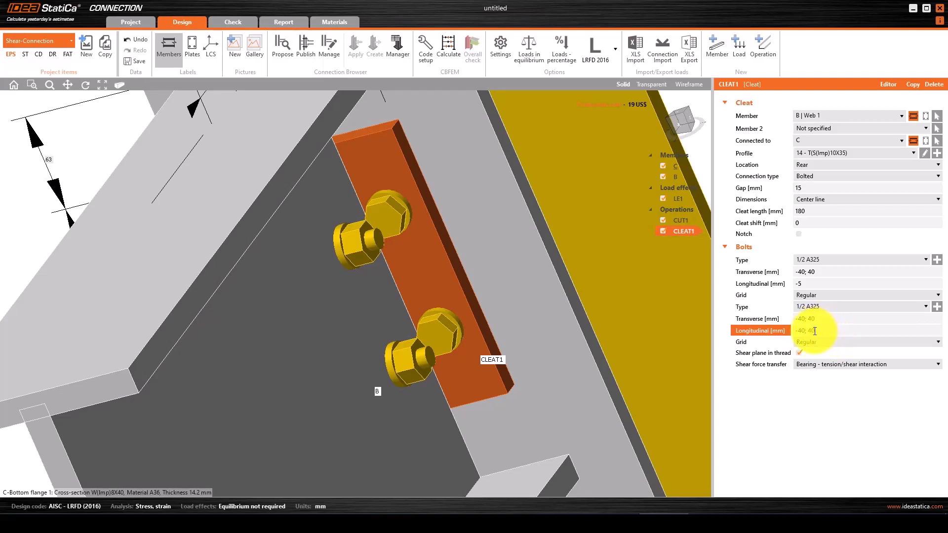
key("BackSpace")
type("5")
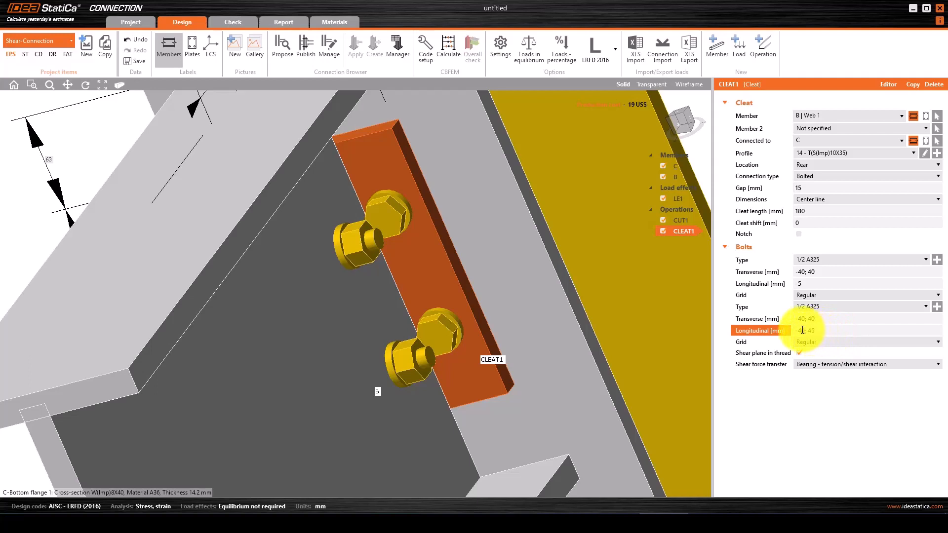
left_click(823, 306)
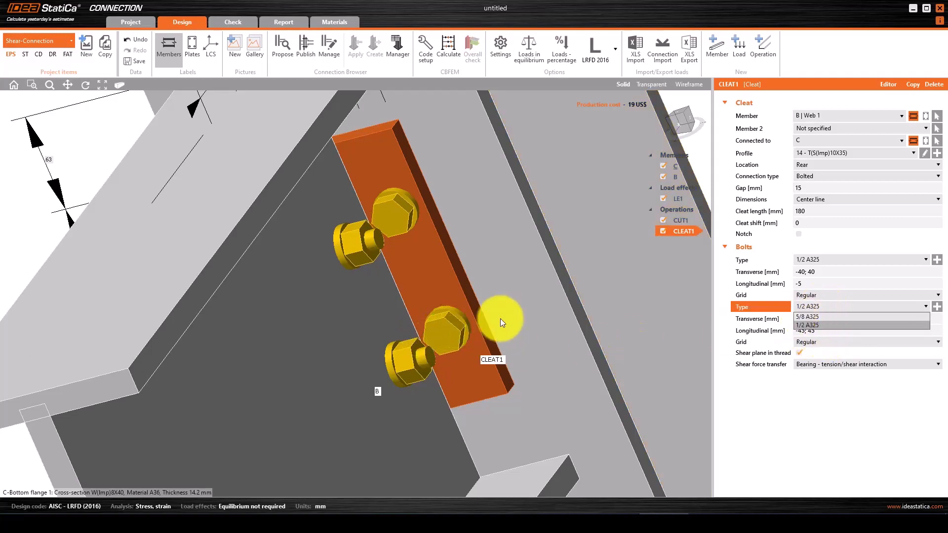
left_click(501, 320)
scroll(475, 324, "down", 2)
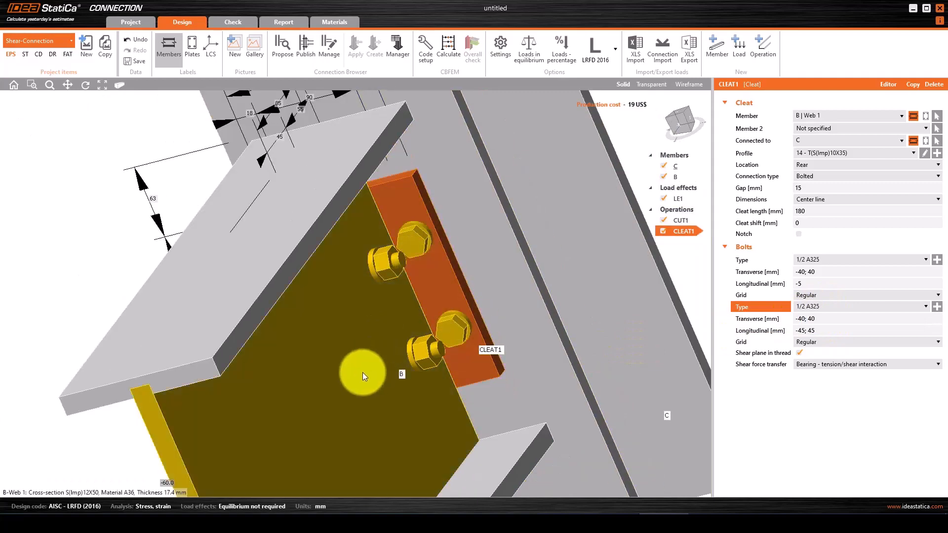
right_click_drag(368, 364, 451, 402)
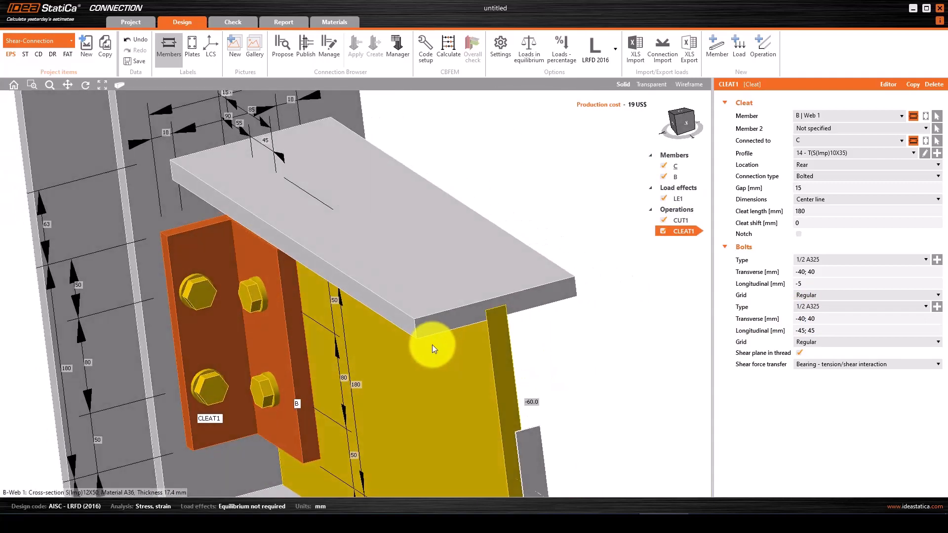
Step: Try longitudinal positions of -40; 50 mm for the column flange bolts
left_click(804, 332)
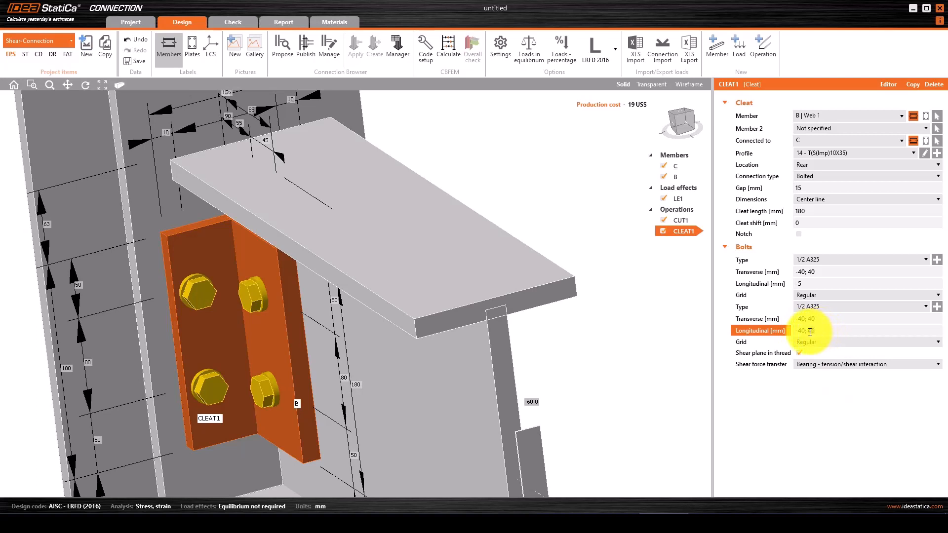
type("0")
left_click(823, 320)
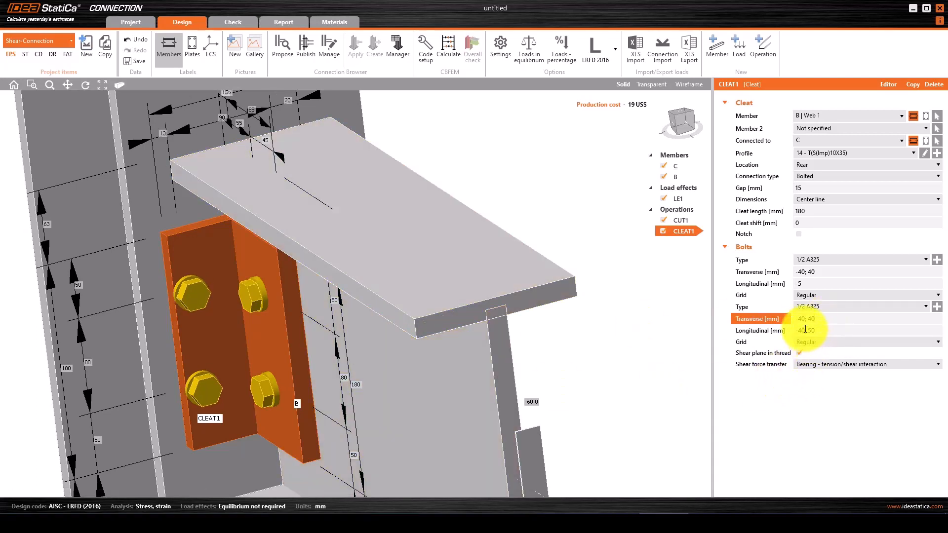
Step: Try longitudinal positions of -30; 50 mm for the column flange bolts and inspect the spacing on the cleat
left_click(801, 334)
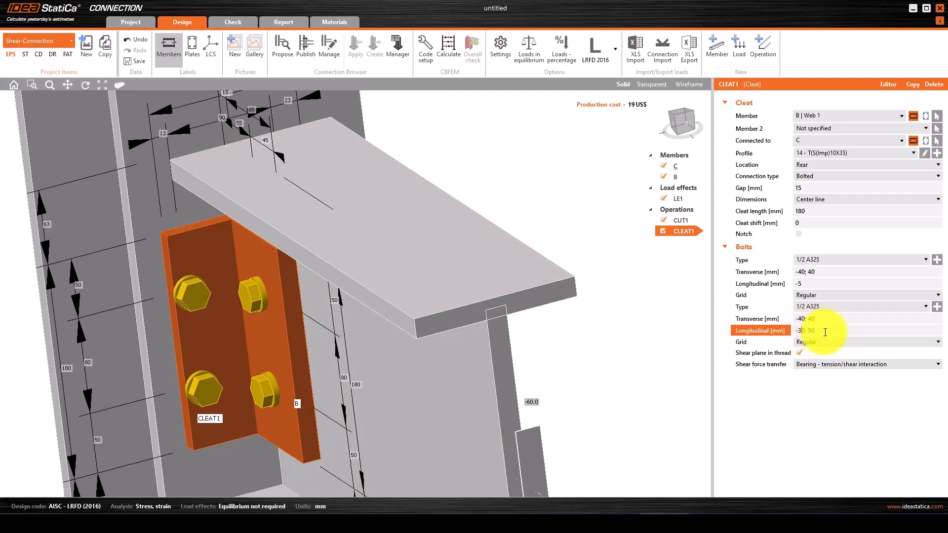
left_click(824, 331)
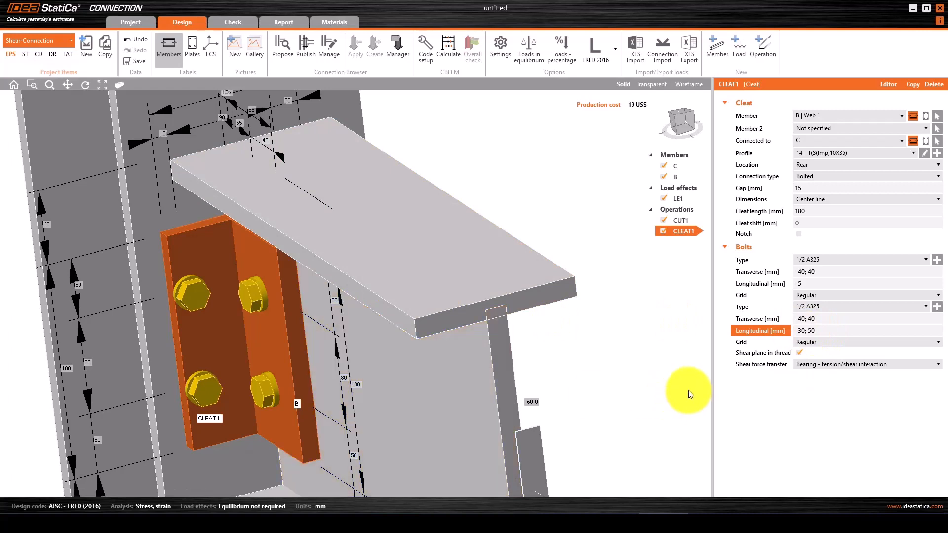
left_click(821, 318)
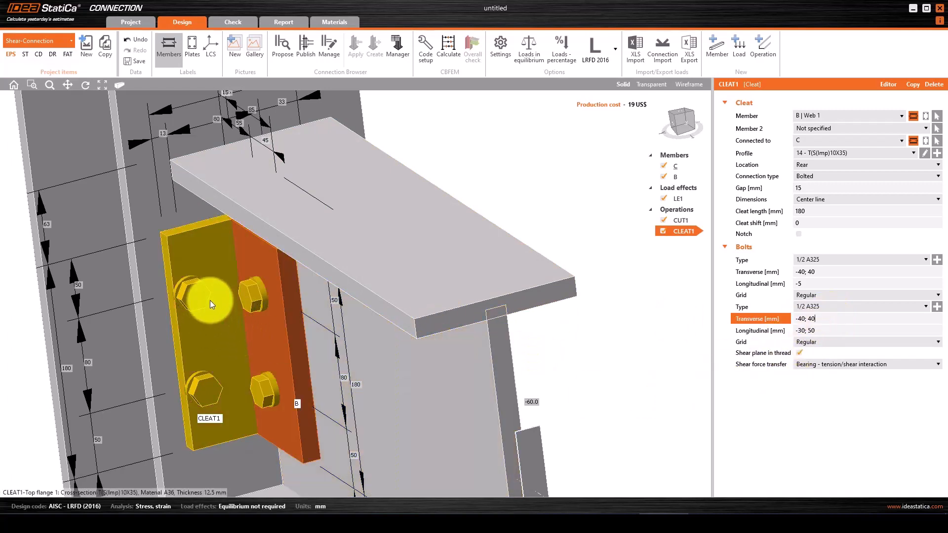
left_click(200, 294)
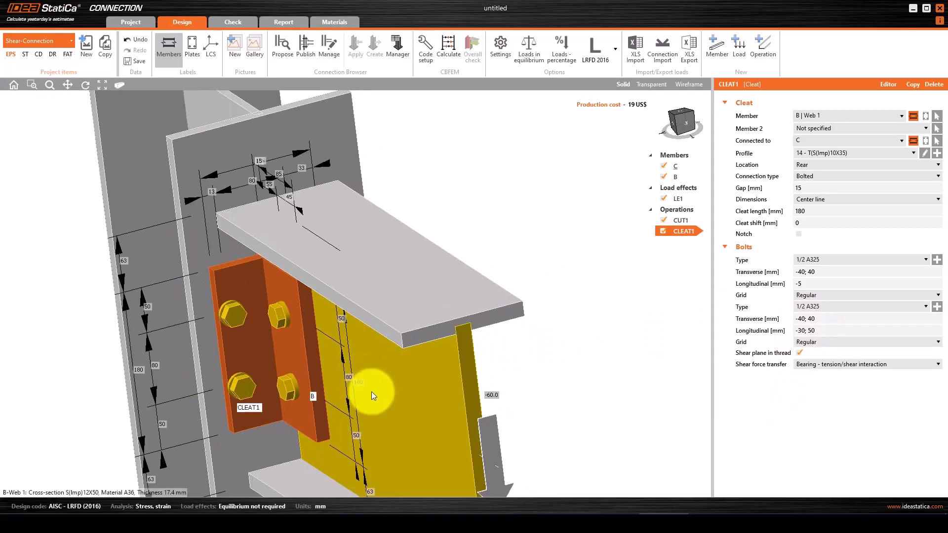
right_click_drag(371, 394, 275, 391)
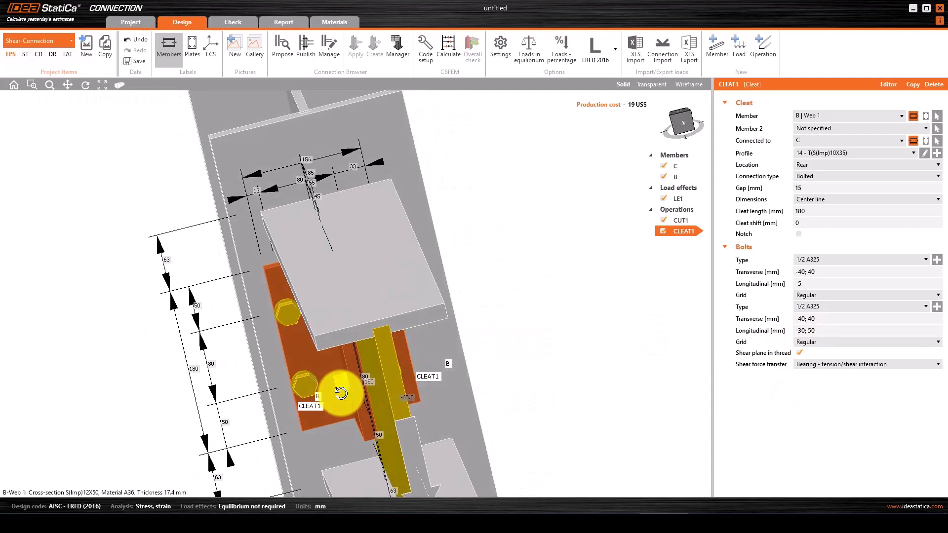
Step: Restore the column flange bolts' longitudinal positions to -30; 30 mm and view the cleat's other side
left_click(811, 332)
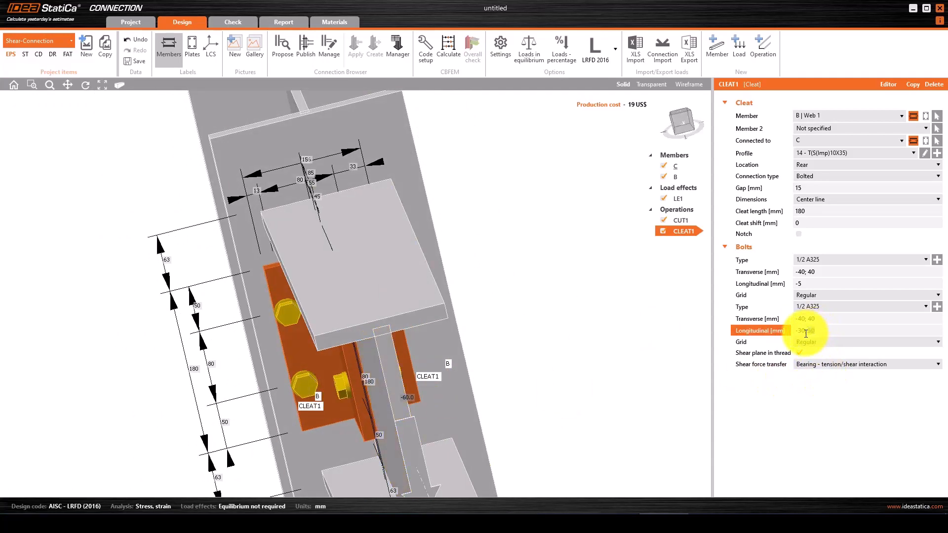
type("0")
left_click_drag(820, 331, 809, 333)
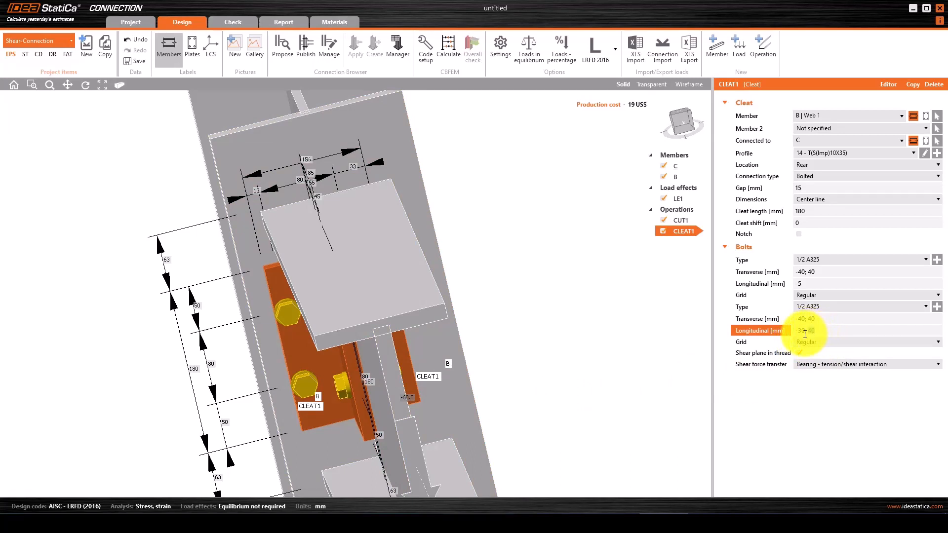
type("30")
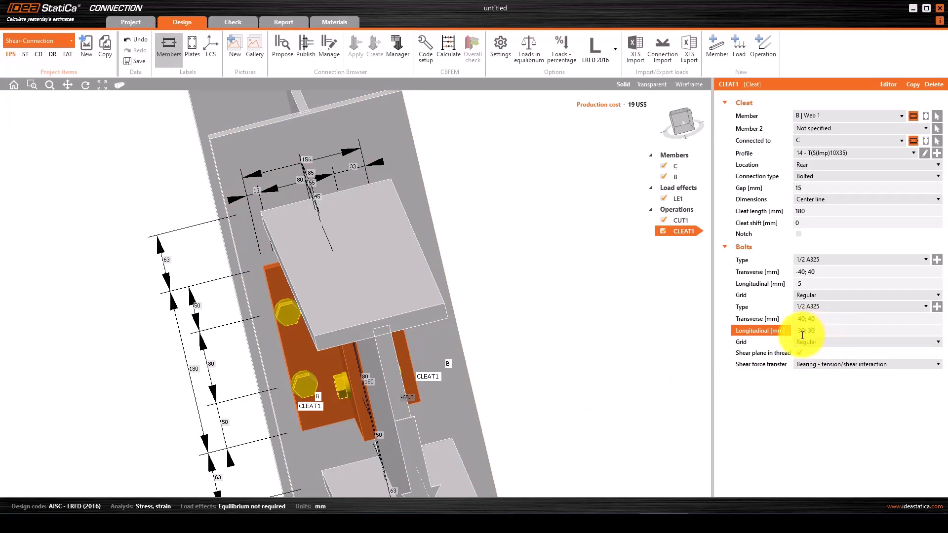
left_click(832, 321)
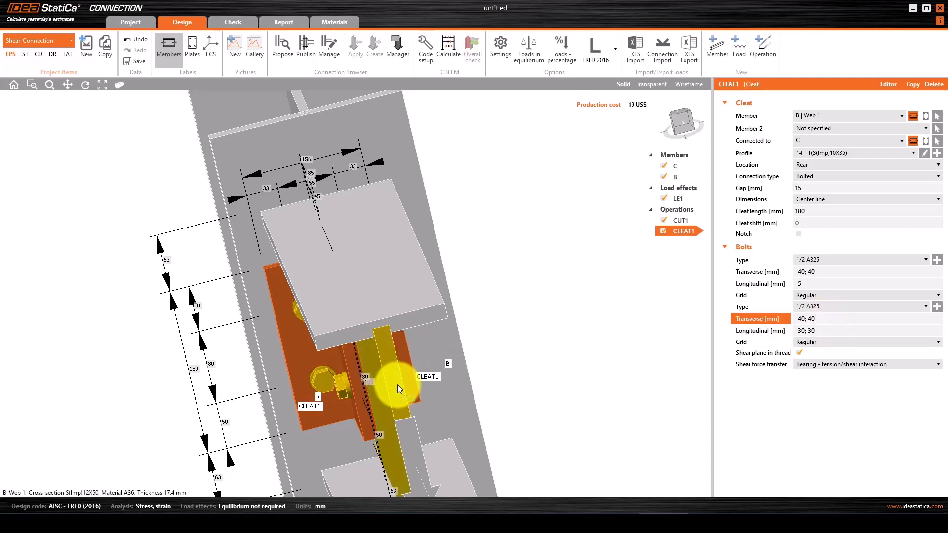
right_click_drag(375, 390, 328, 388)
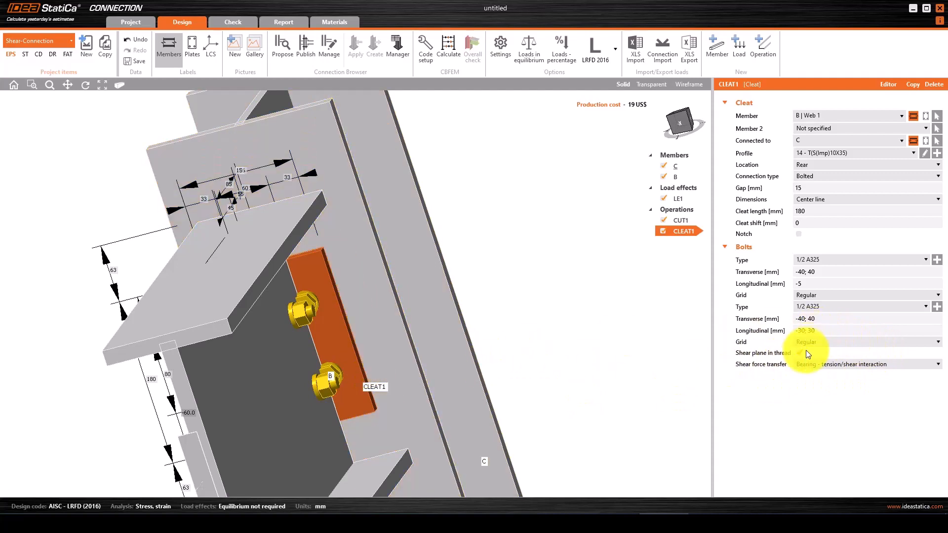
Step: Set the column flange bolts' longitudinal positions to -50; 30 mm and inspect the bolts on both cleat flange halves
left_click(802, 331)
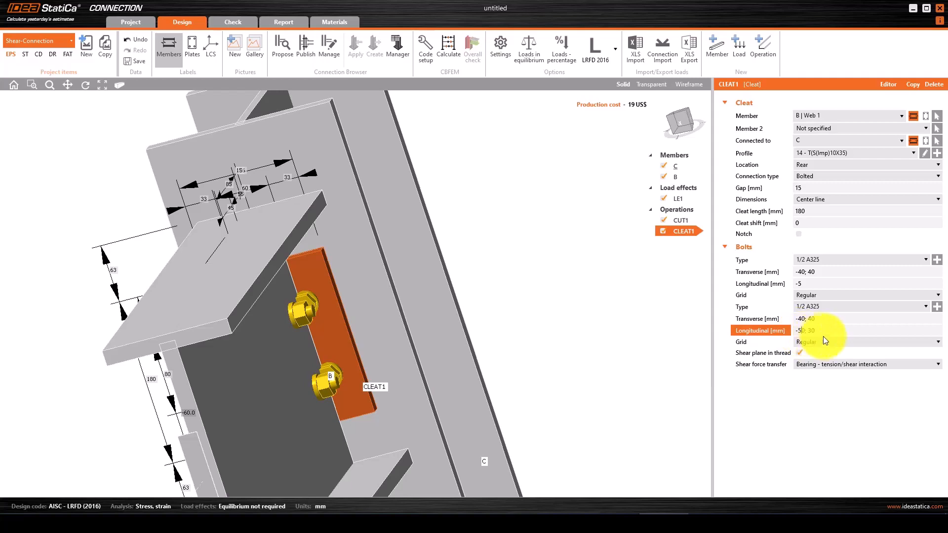
left_click(826, 317)
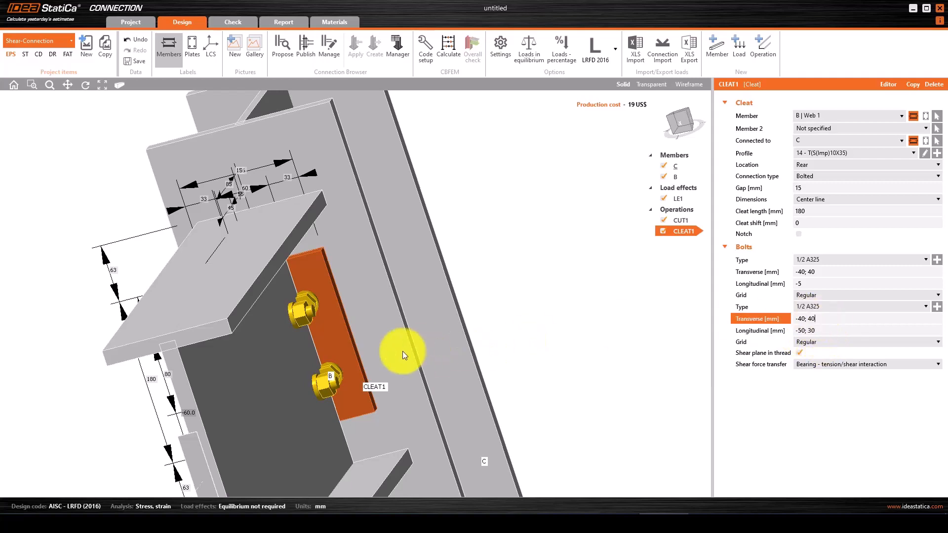
right_click_drag(353, 369, 331, 385)
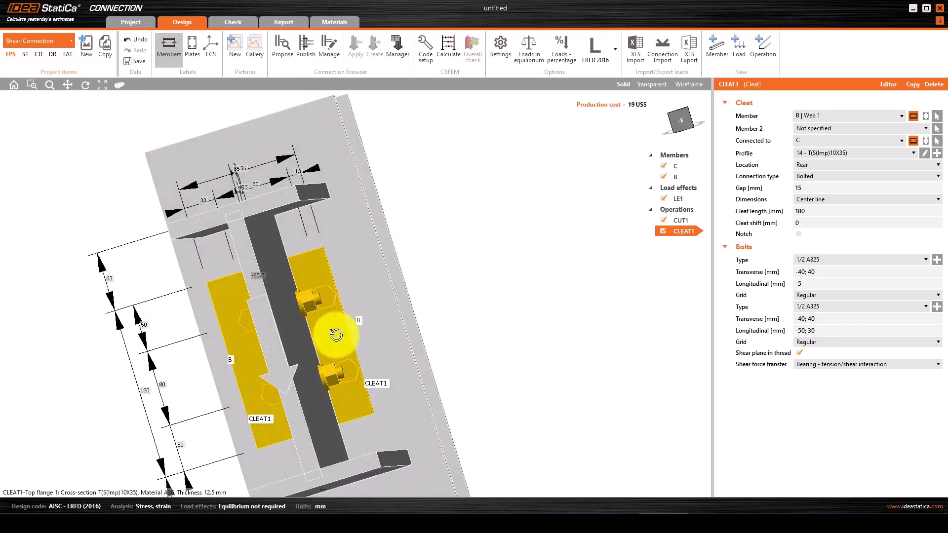
scroll(312, 343, "up", 5)
mouse_move(324, 342)
right_mouse_down()
mouse_move(338, 404)
mouse_move(338, 353)
right_mouse_up()
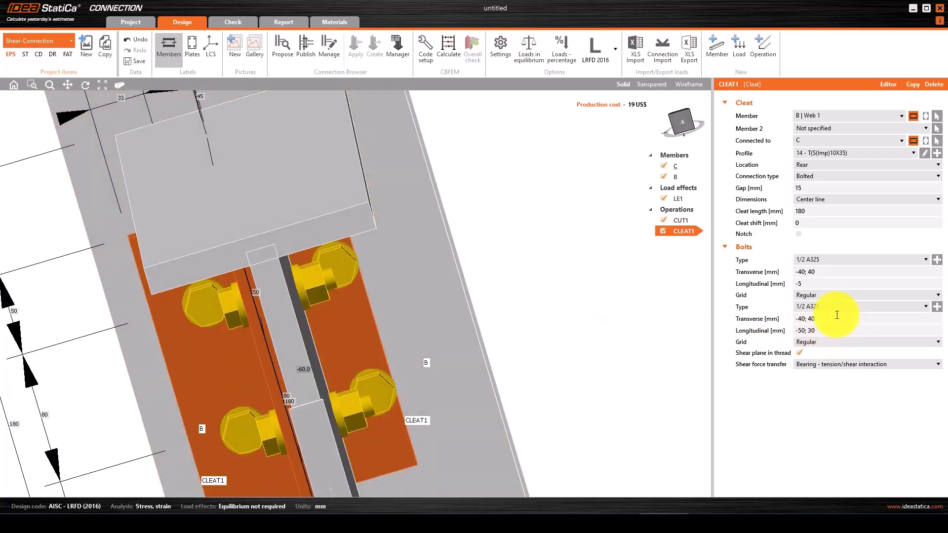
Step: Try longitudinal positions of -50; 35 and -40; 35 mm for the column flange bolts, and settle on -45; 35 mm
left_click(814, 332)
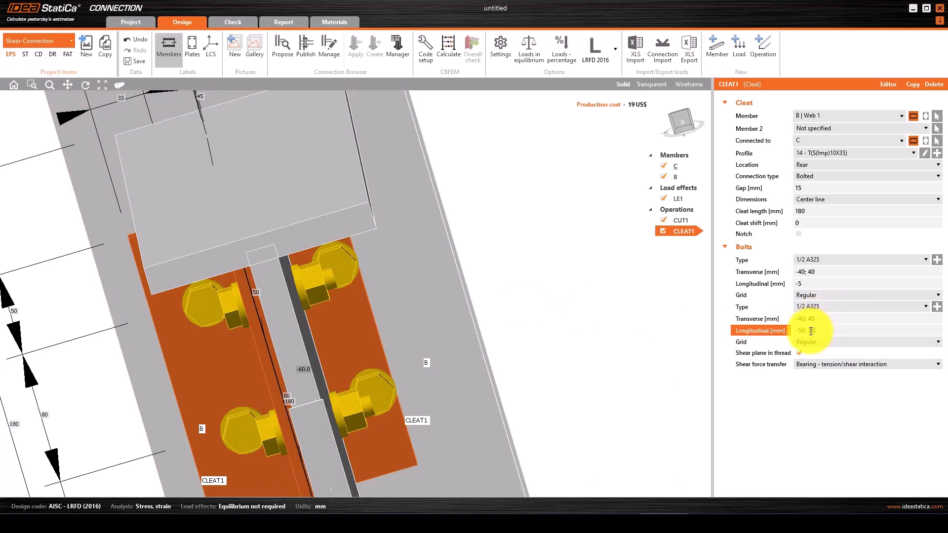
left_click(822, 318)
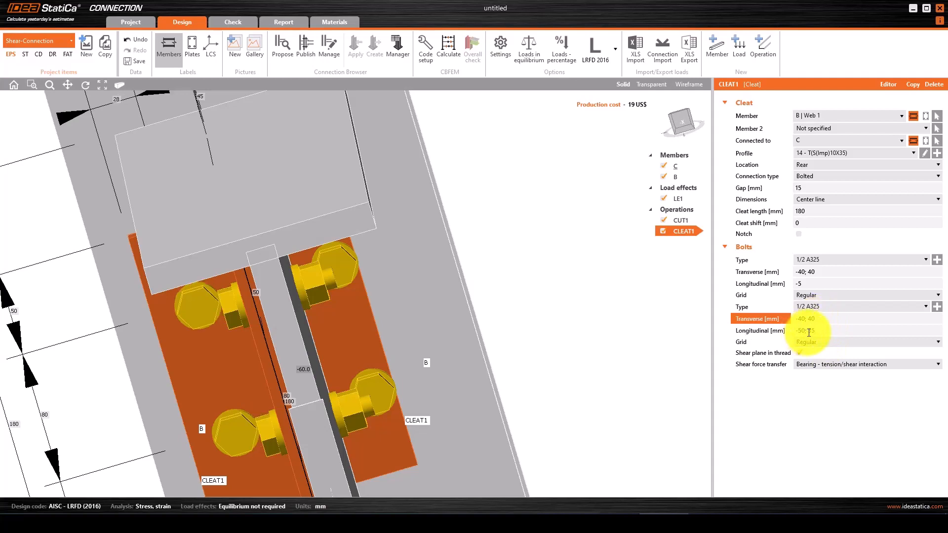
left_click(803, 331)
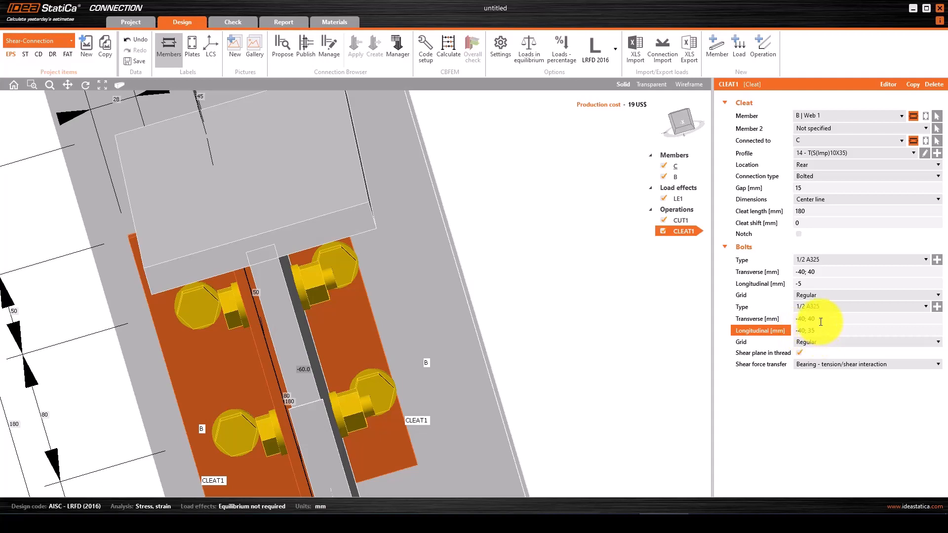
left_click(820, 321)
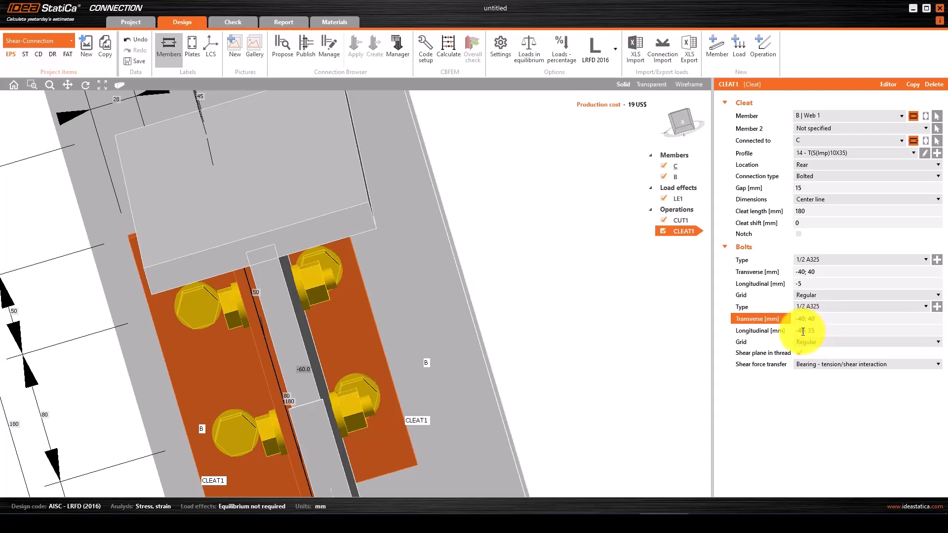
left_click(806, 331)
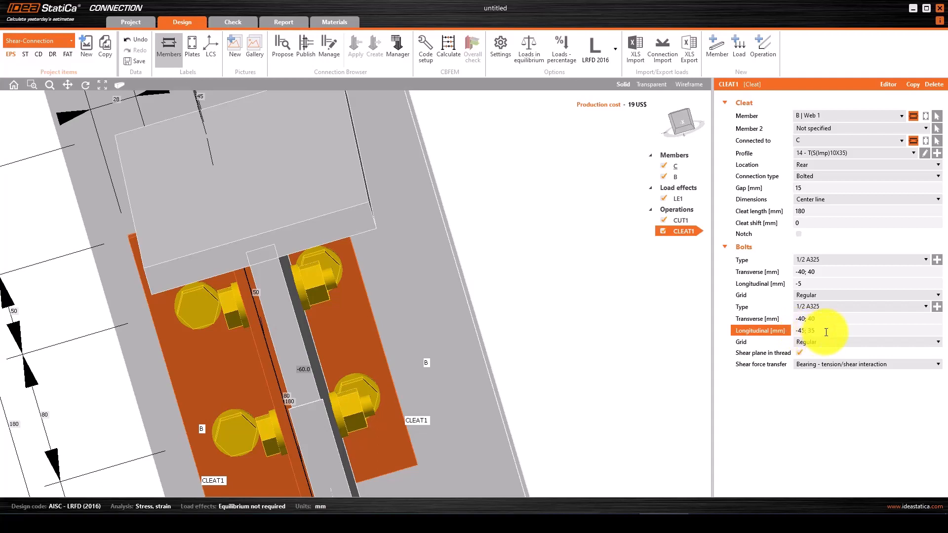
left_click(825, 318)
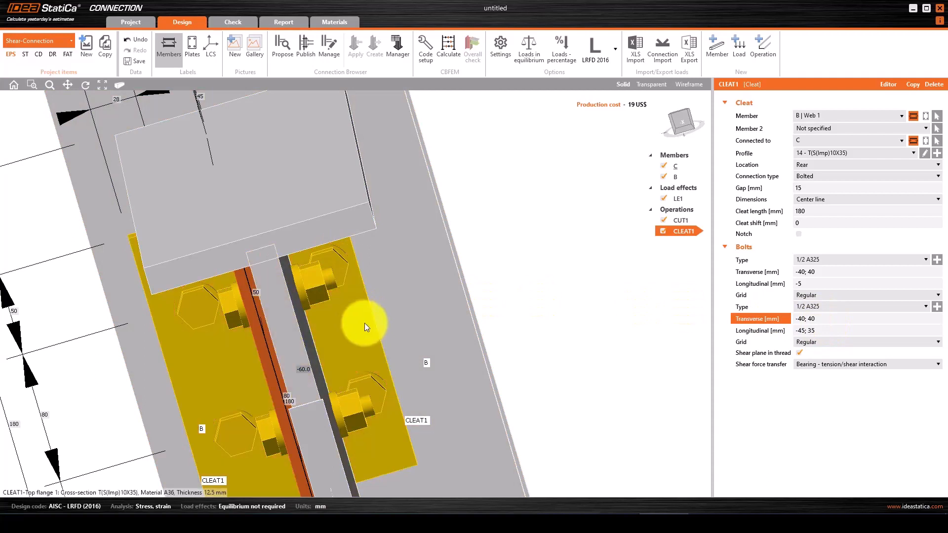
Step: Try longitudinal positions of -40; 35 mm for the column flange bolts and inspect the bolt clearances at the cleat up close
left_click(805, 330)
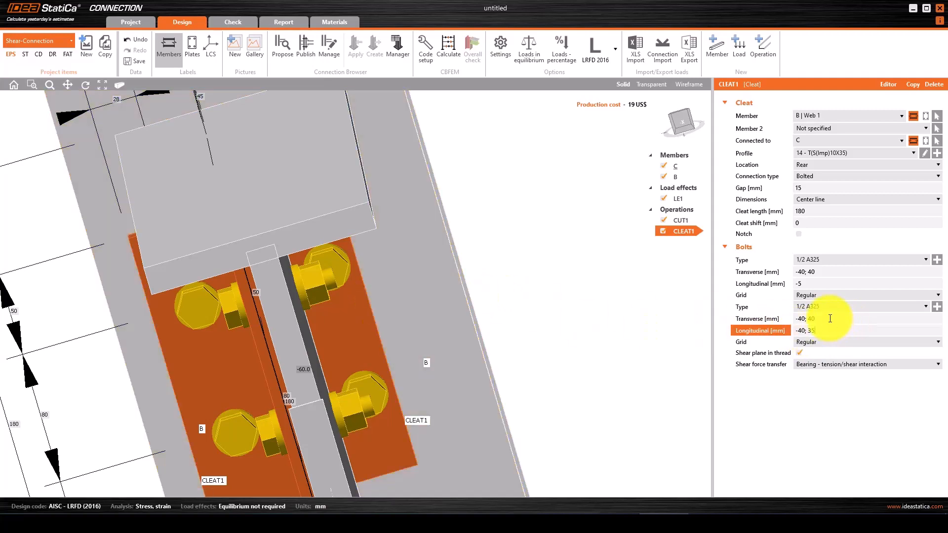
left_click(331, 404)
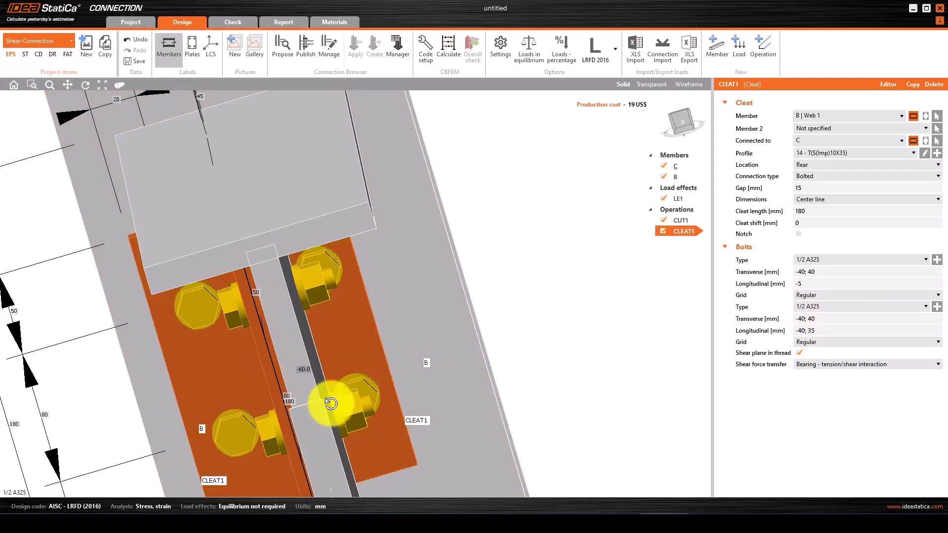
right_click_drag(331, 403, 342, 405)
scroll(352, 399, "up", 4)
right_click_drag(394, 384, 387, 402)
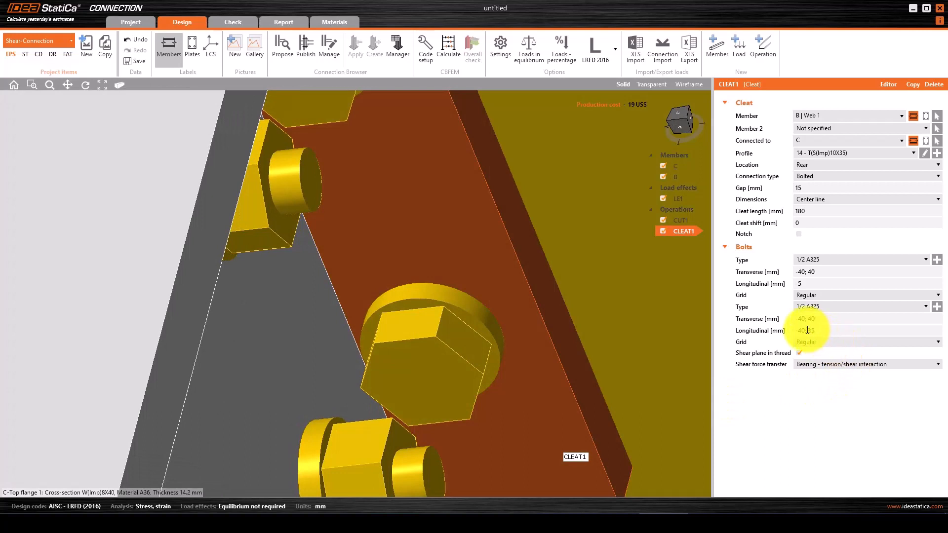
Step: Set the column flange bolts' longitudinal positions to -45; 35 mm and view the bolts on both cleat flange halves
left_click(803, 330)
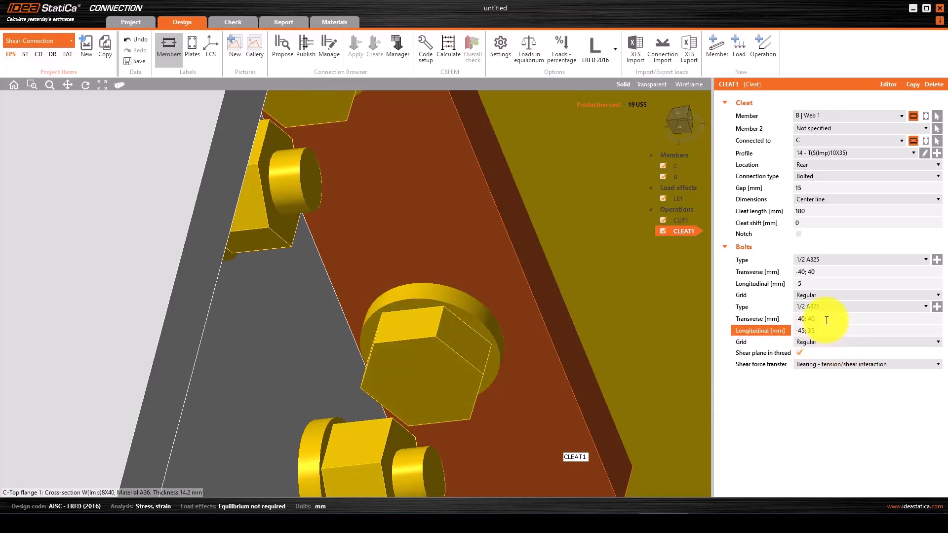
left_click(800, 319)
right_click_drag(534, 319, 472, 318)
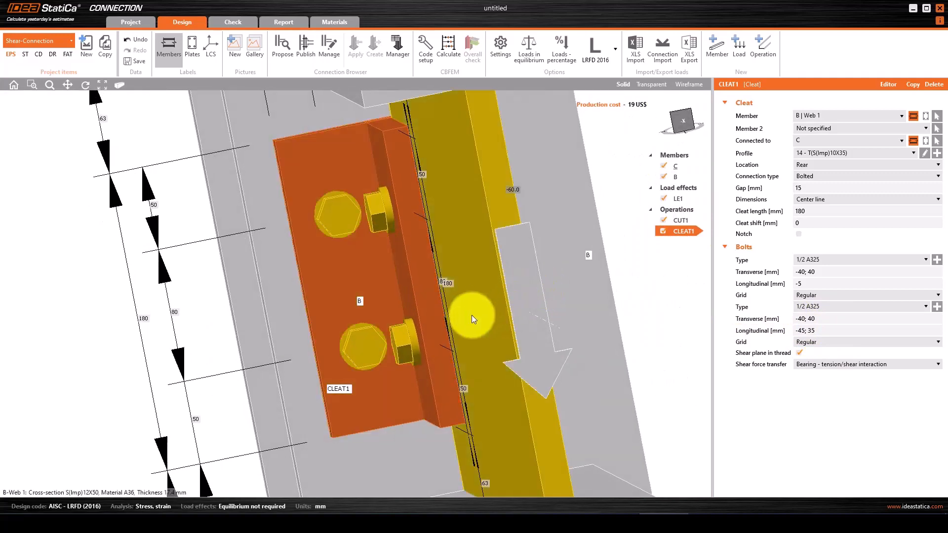
scroll(501, 352, "down", 3)
right_click_drag(500, 349, 459, 290)
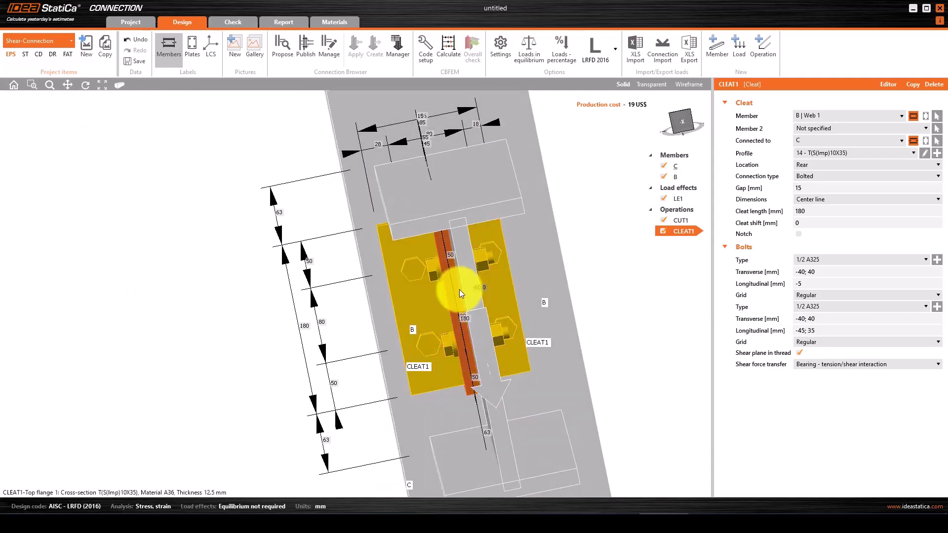
Step: Examine the cleat's bolt spacing and edge distance dimensions, including a straight-on view from the beam end
scroll(472, 310, "down", 3)
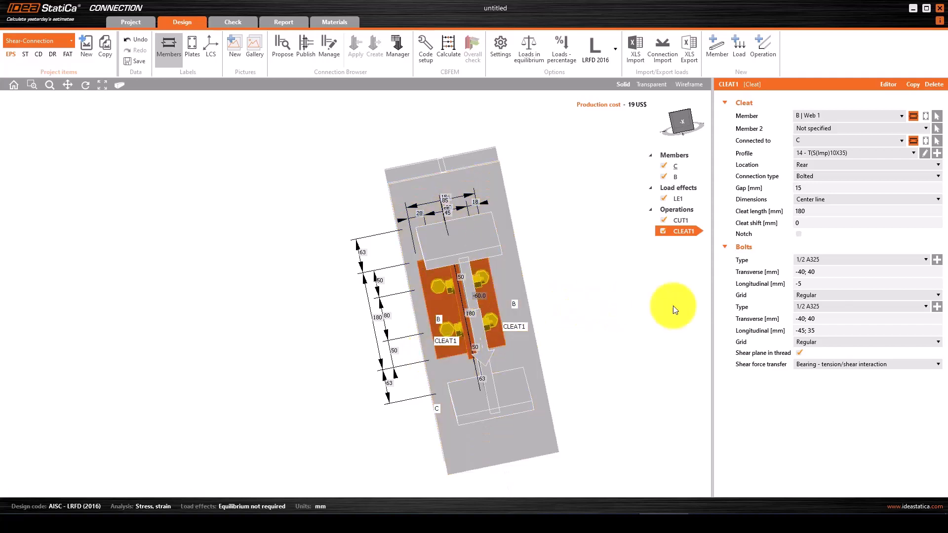
scroll(473, 294, "down", 2)
scroll(475, 245, "up", 6)
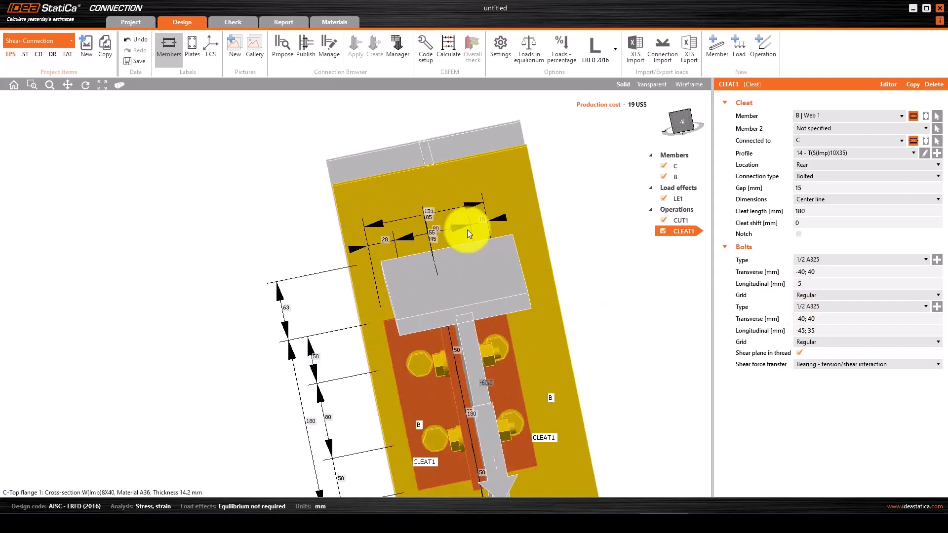
scroll(394, 206, "up", 2)
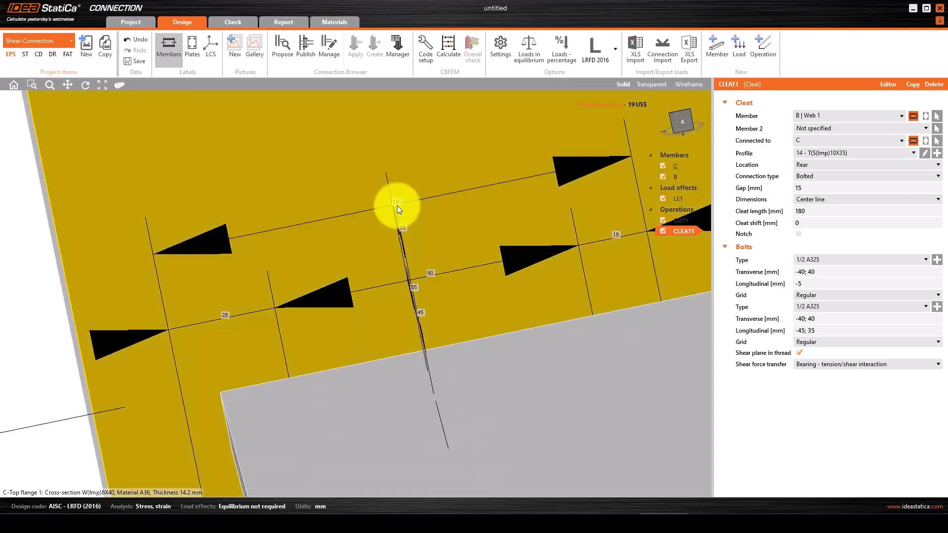
scroll(398, 206, "down", 5)
scroll(398, 206, "down", 2)
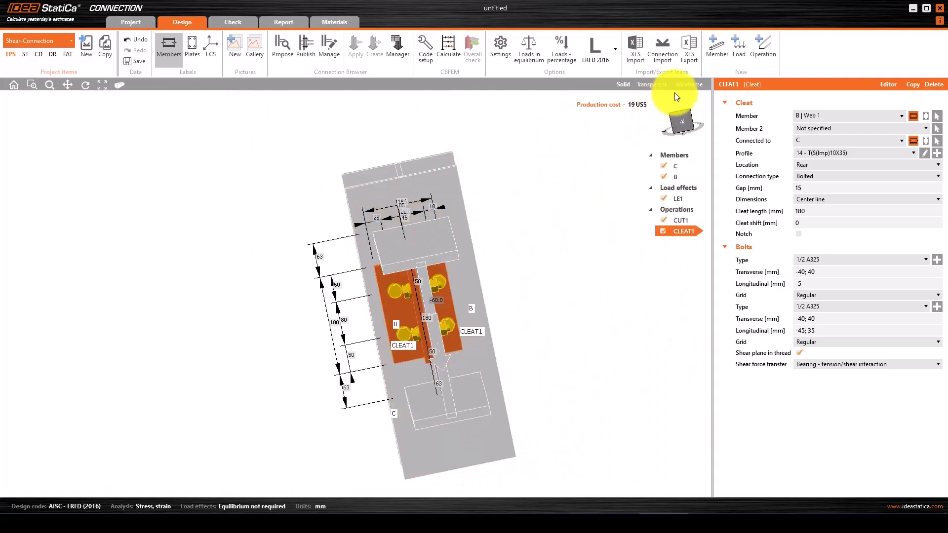
left_click(681, 123)
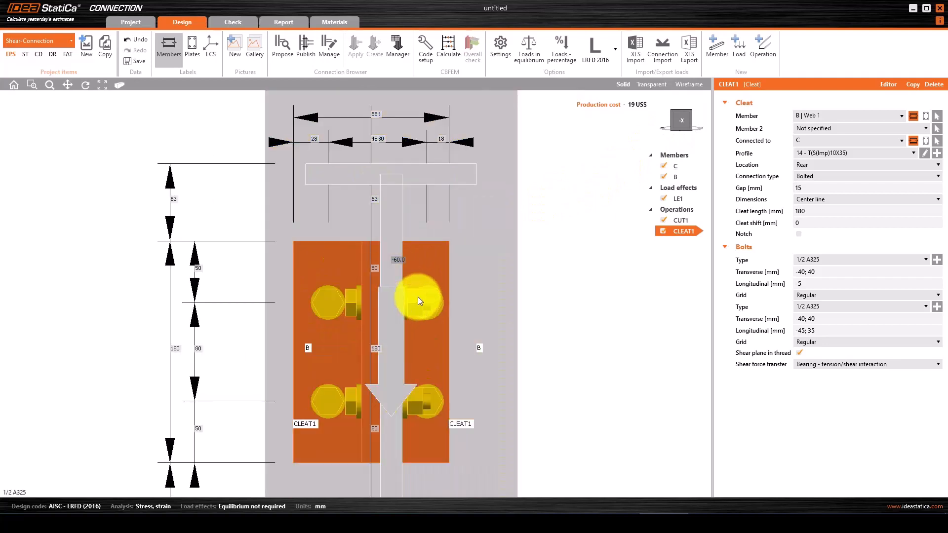
scroll(413, 311, "down", 3)
scroll(393, 339, "up", 4)
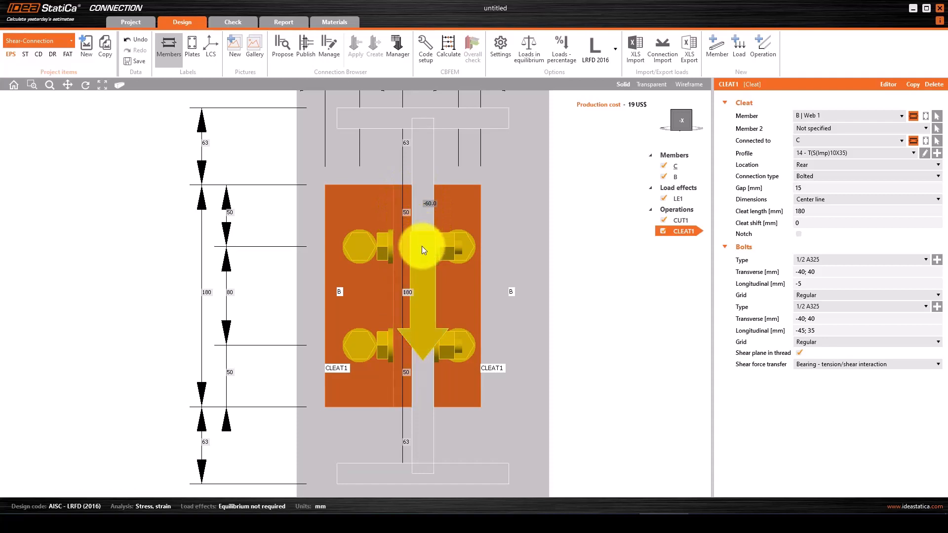
scroll(446, 259, "down", 2)
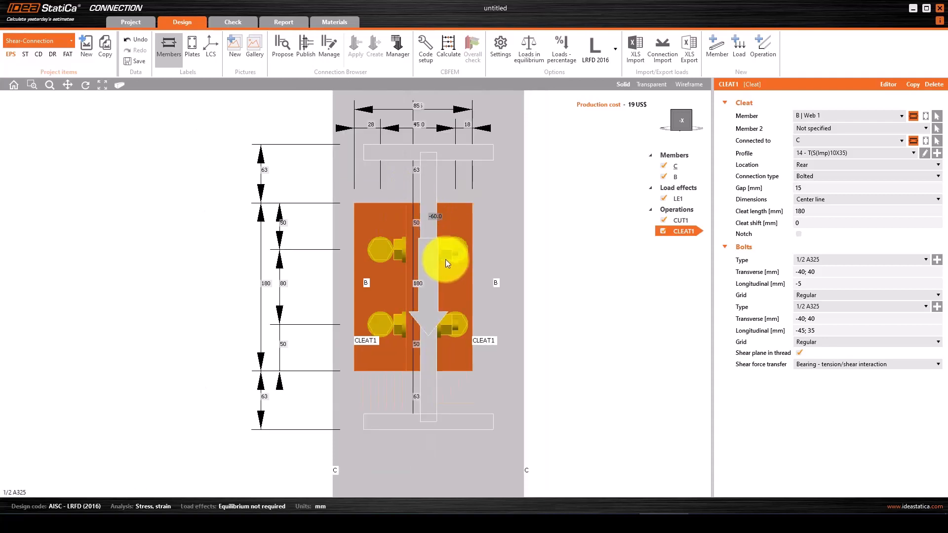
scroll(449, 275, "down", 2)
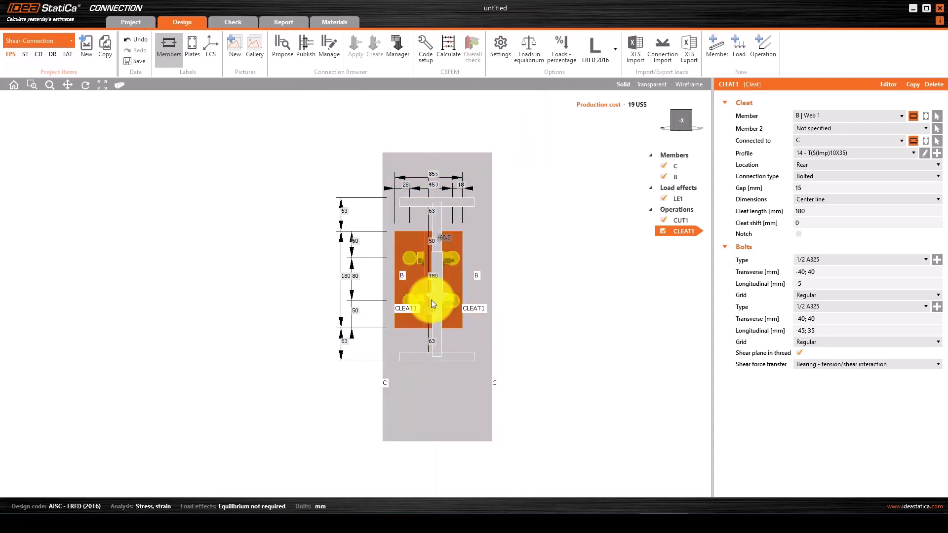
Step: Calculate the connection and inspect the overall check on the model from an isometric view and the beam's side
left_click(450, 46)
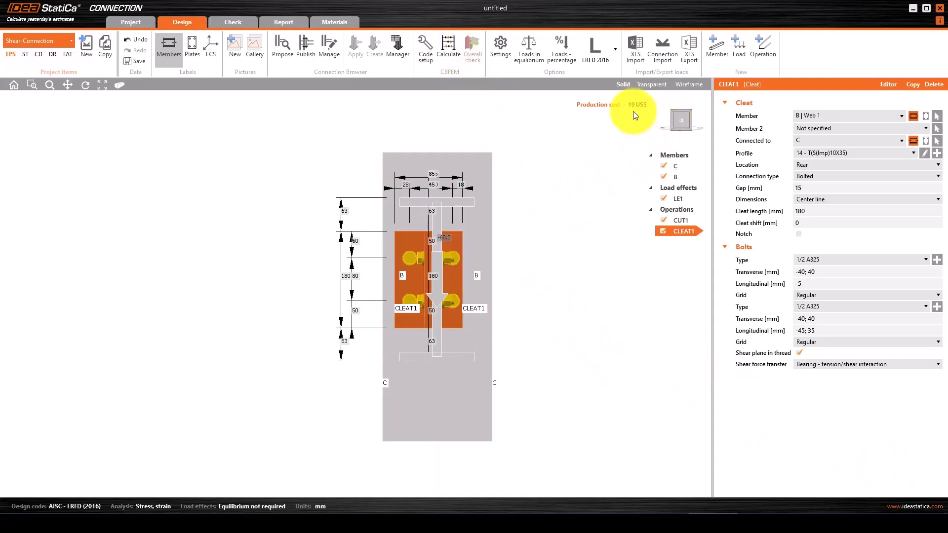
left_click(671, 111)
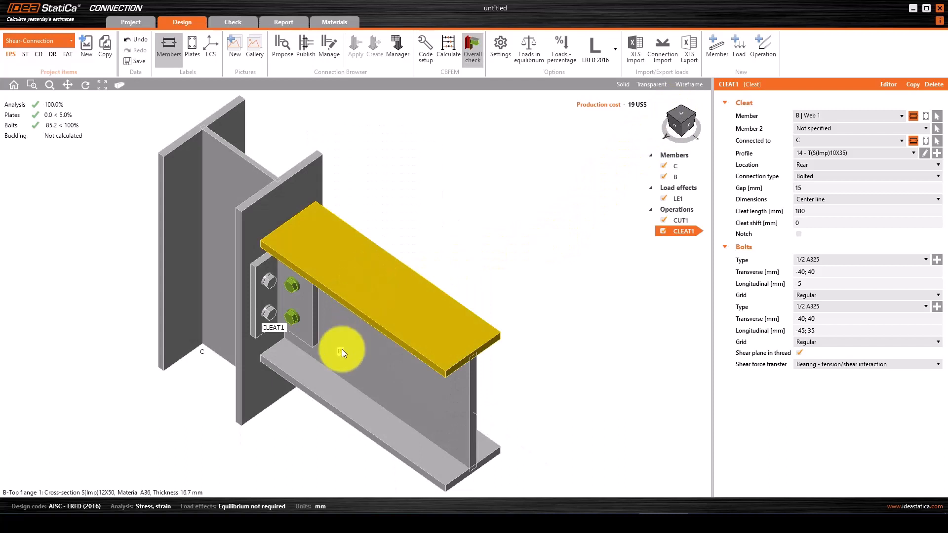
right_click_drag(420, 356, 423, 340)
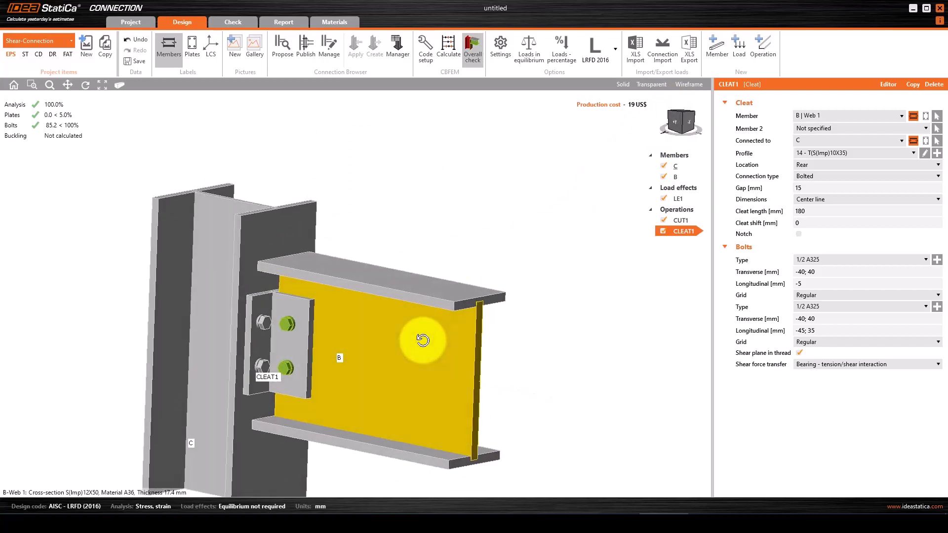
scroll(500, 255, "down", 3)
scroll(428, 331, "up", 3)
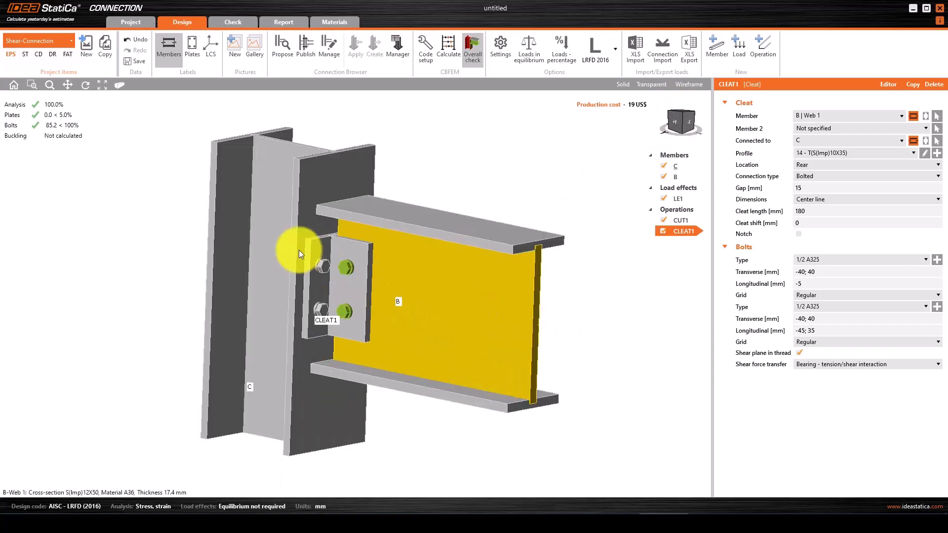
middle_click_drag(292, 243, 294, 275)
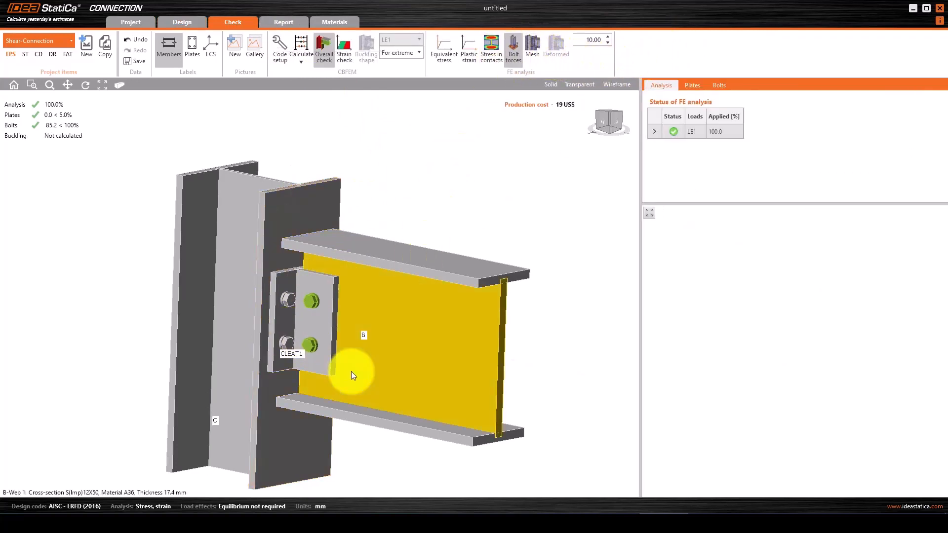
Step: Display the equivalent stress results and examine their distribution around the cleat from the beam end and the side
left_click(291, 339)
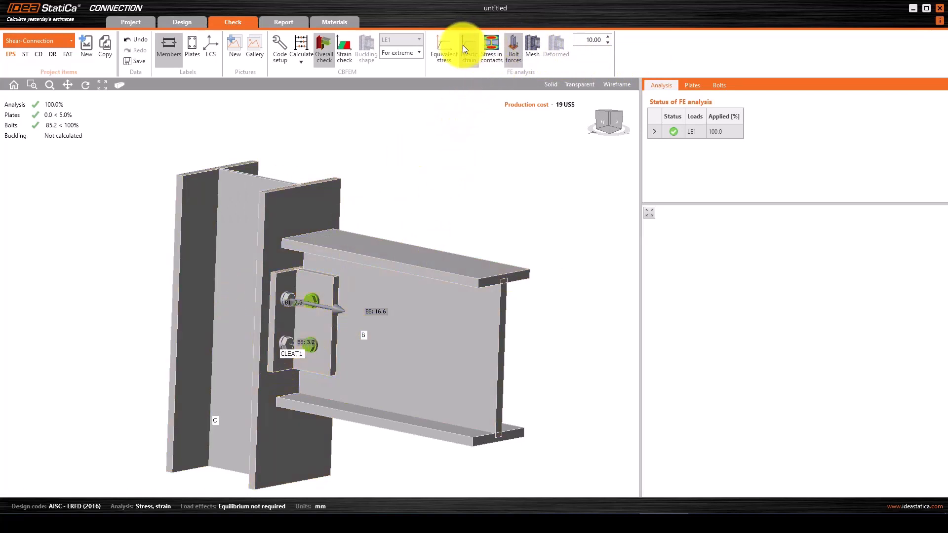
left_click(449, 45)
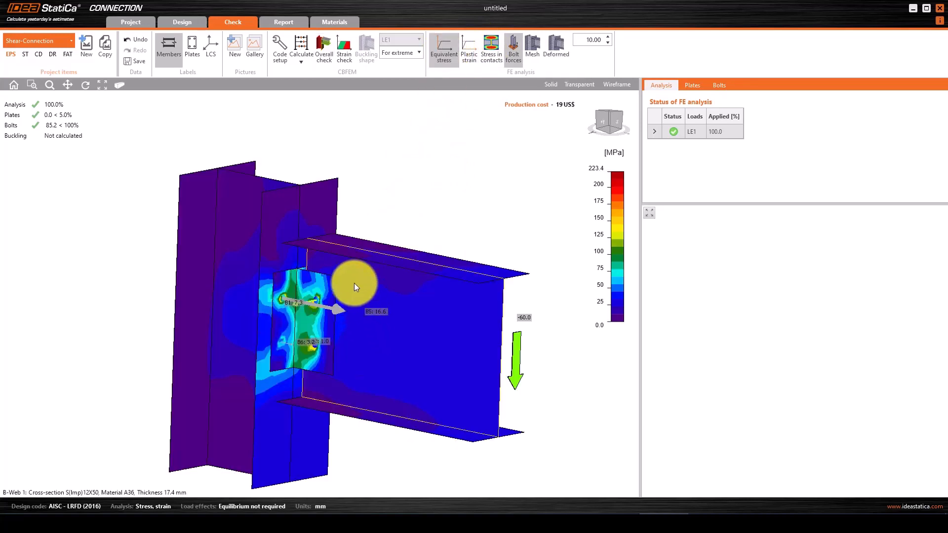
left_click(618, 122)
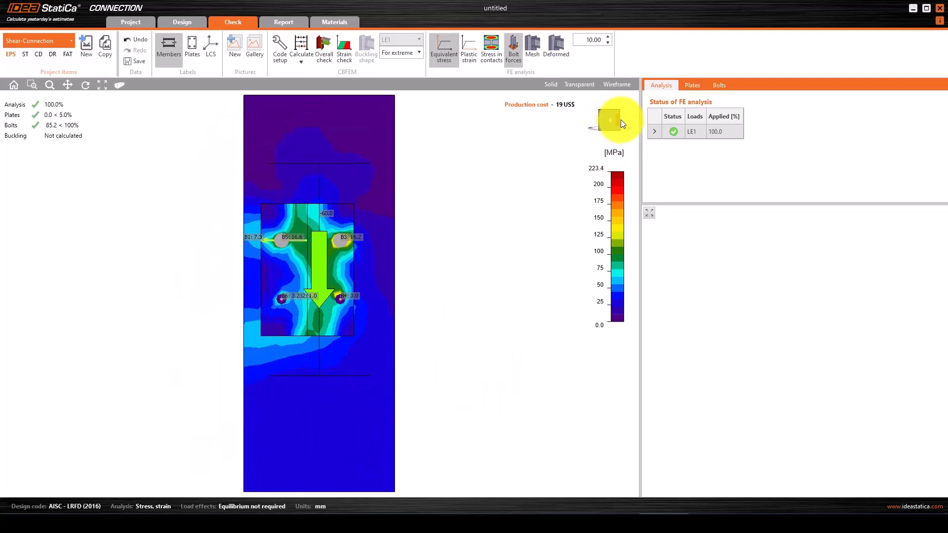
left_click(618, 120)
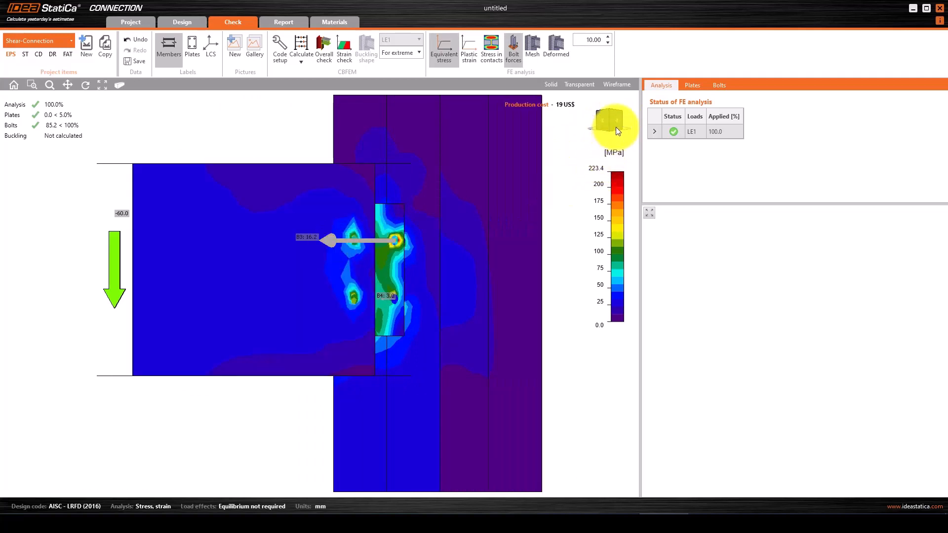
left_click(614, 119)
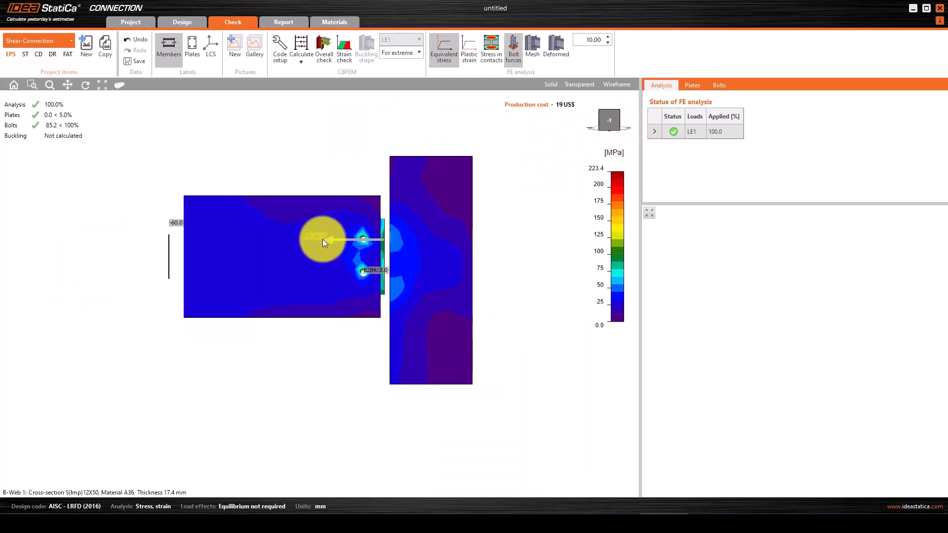
scroll(439, 318, "up", 2)
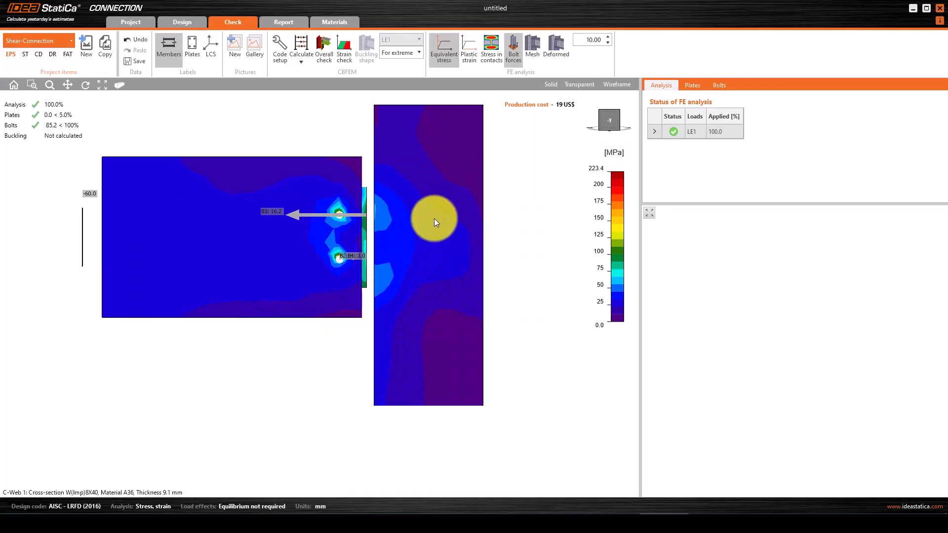
middle_click_drag(425, 232, 416, 265)
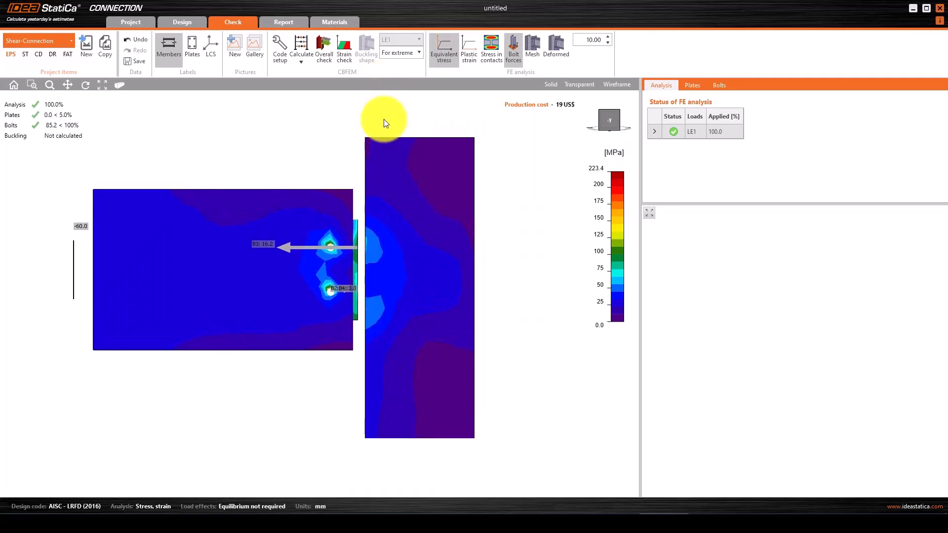